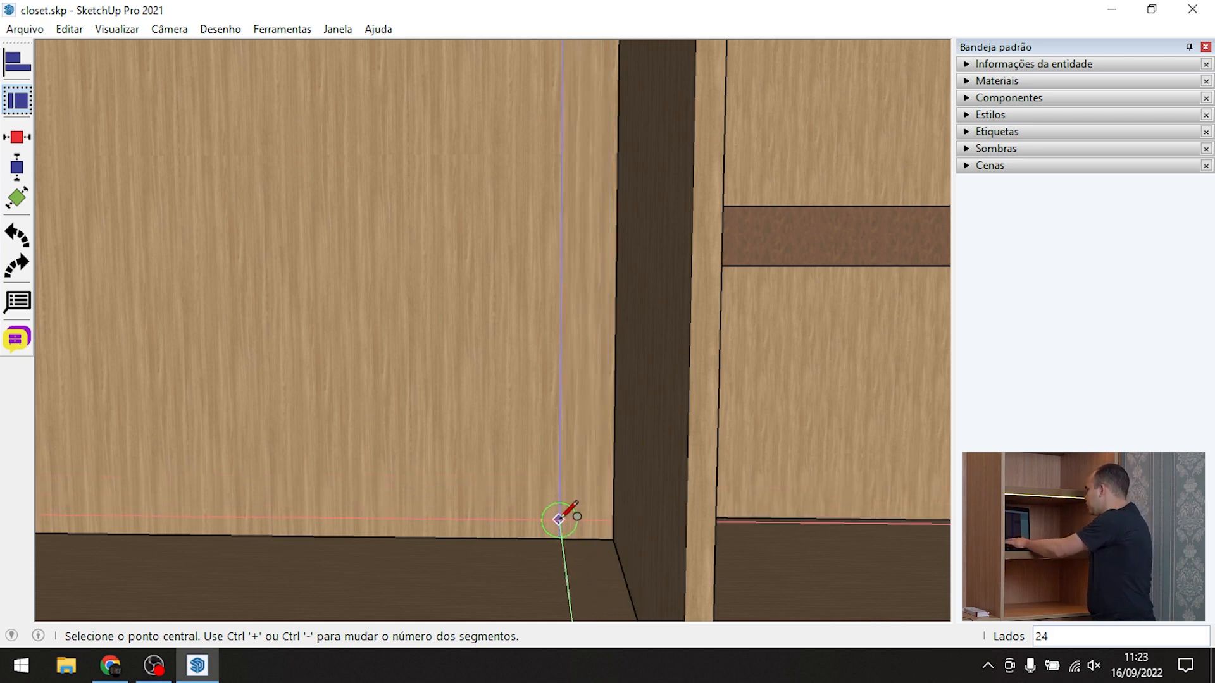
Place guides on the desk niche's back panel: one about 60 mm from the side panel, one 100 mm above the desktop
key(t)
click(627, 454)
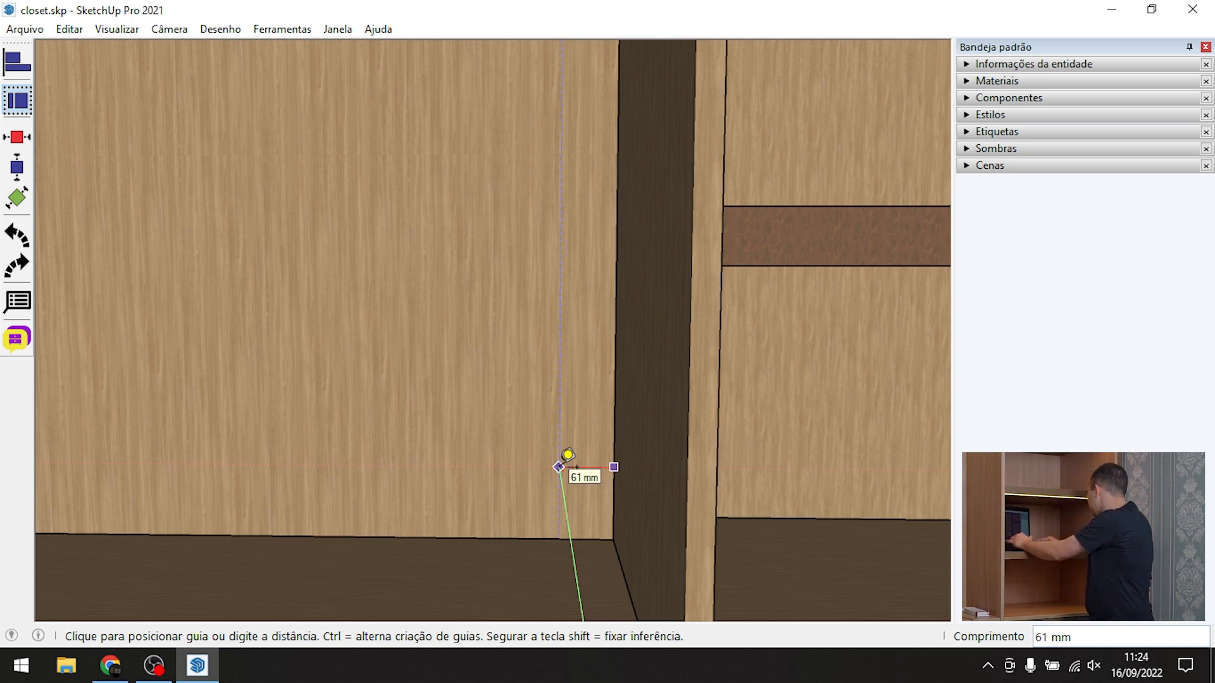
key(Return)
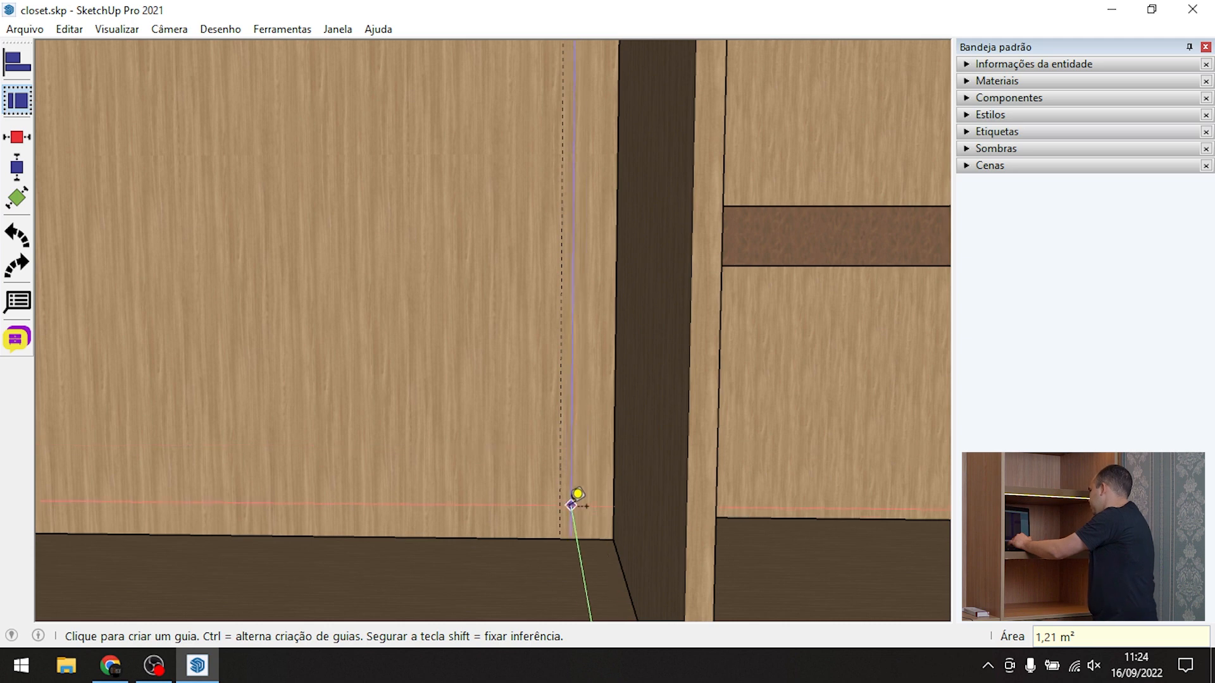
click(586, 538)
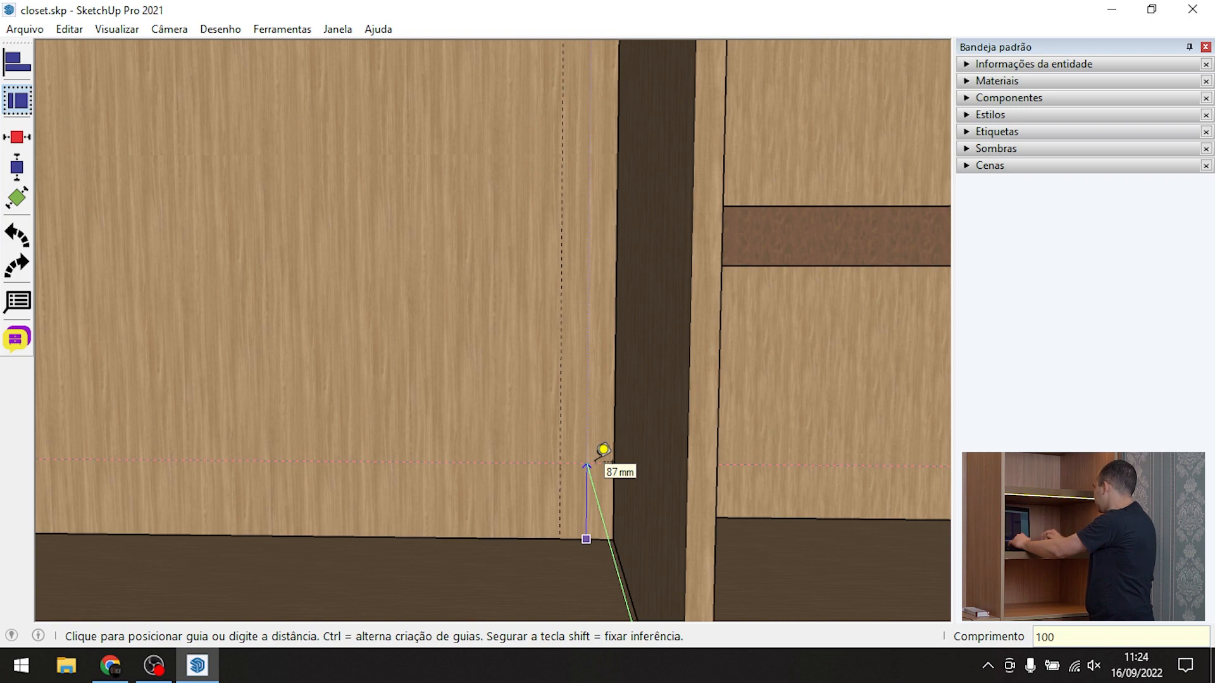
text(100)
key(Return)
Draw a circle with a 12 mm radius where the two guides cross on the back panel
key(c)
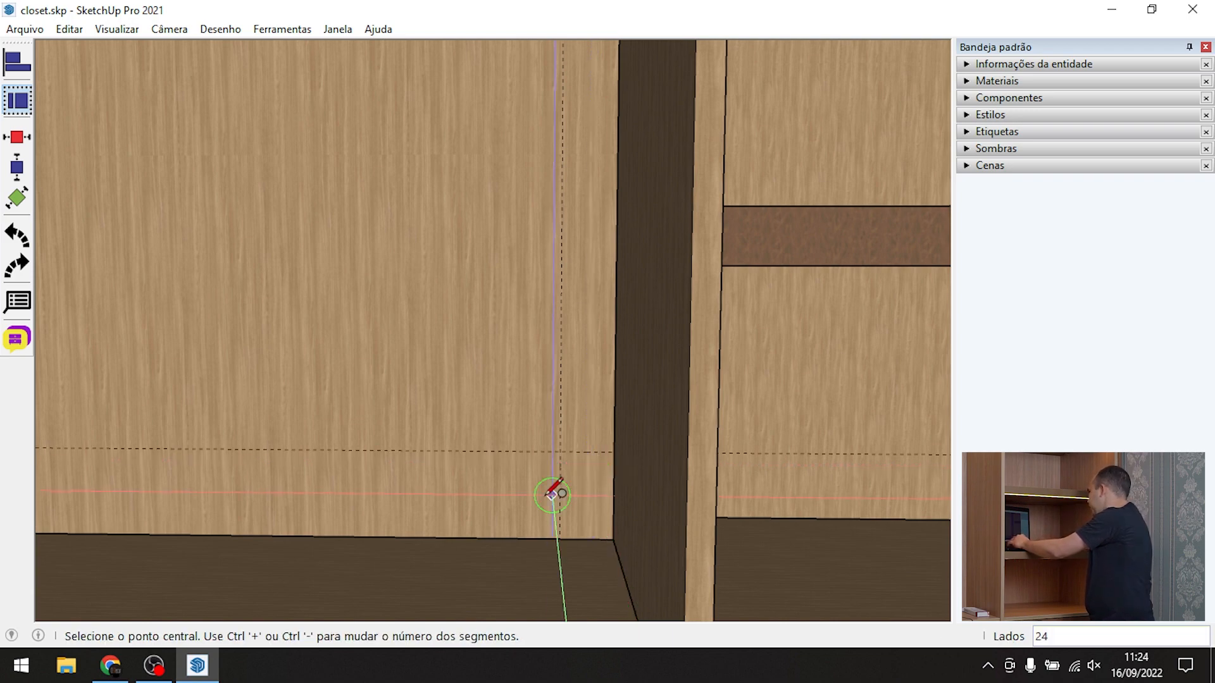
scroll(568, 459, up, 3)
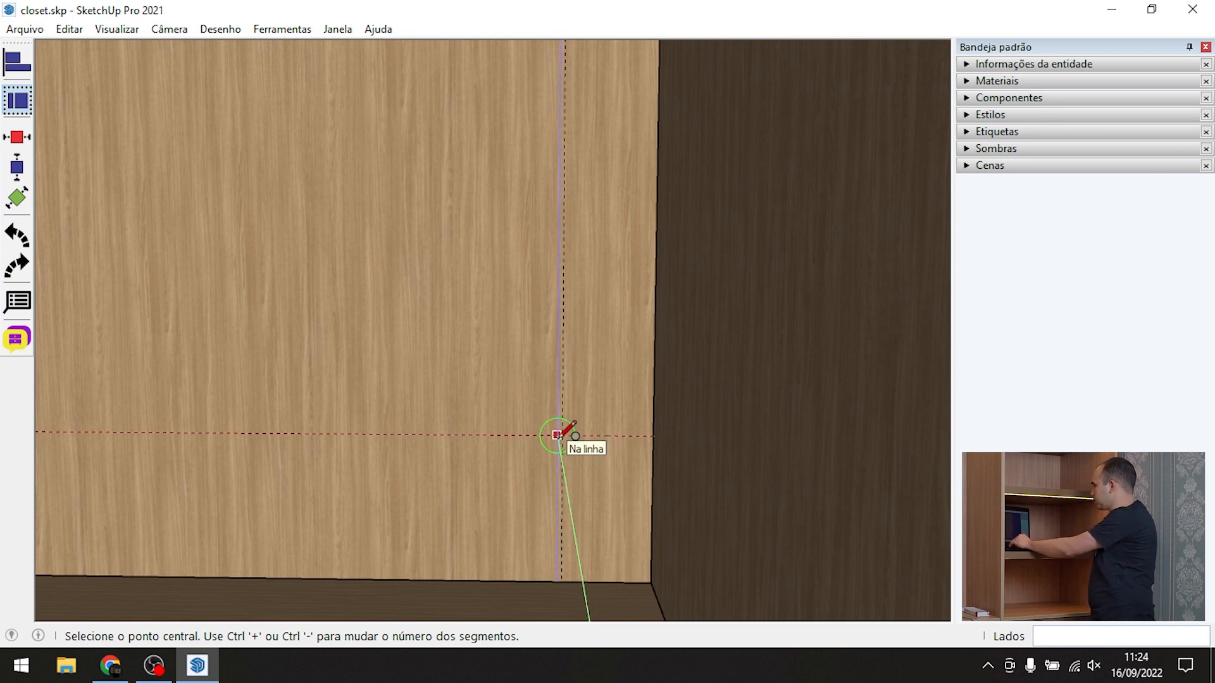
click(563, 435)
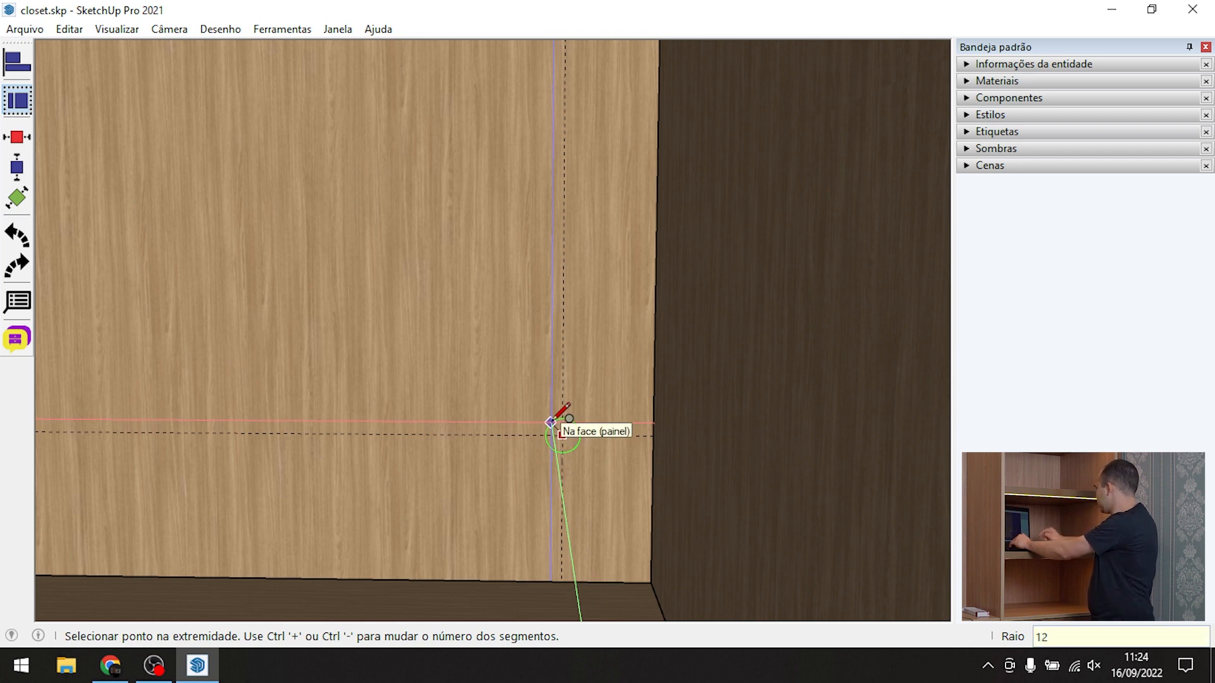
click(551, 422)
key(space)
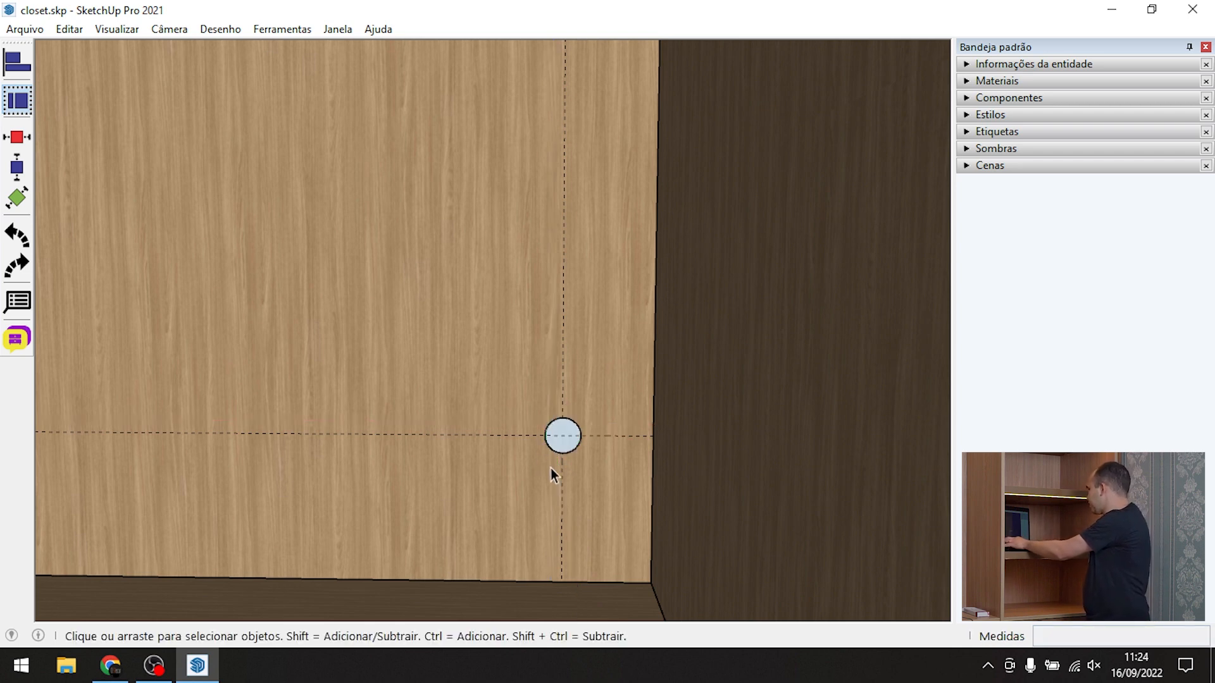
Push the circle about 37 mm backwards through the back panel and the strip behind it to cut a through hole
scroll(551, 468, up, 3)
middle_drag(556, 426, 667, 515)
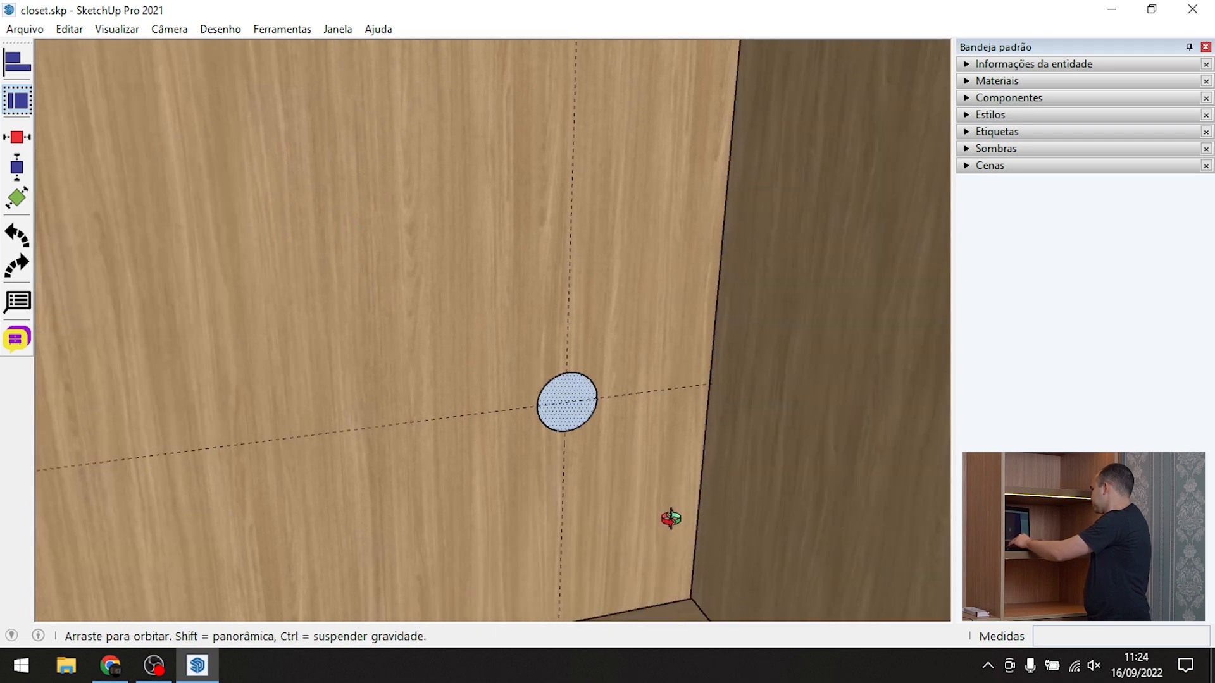
key(p)
click(567, 408)
middle_drag(515, 371, 981, 428)
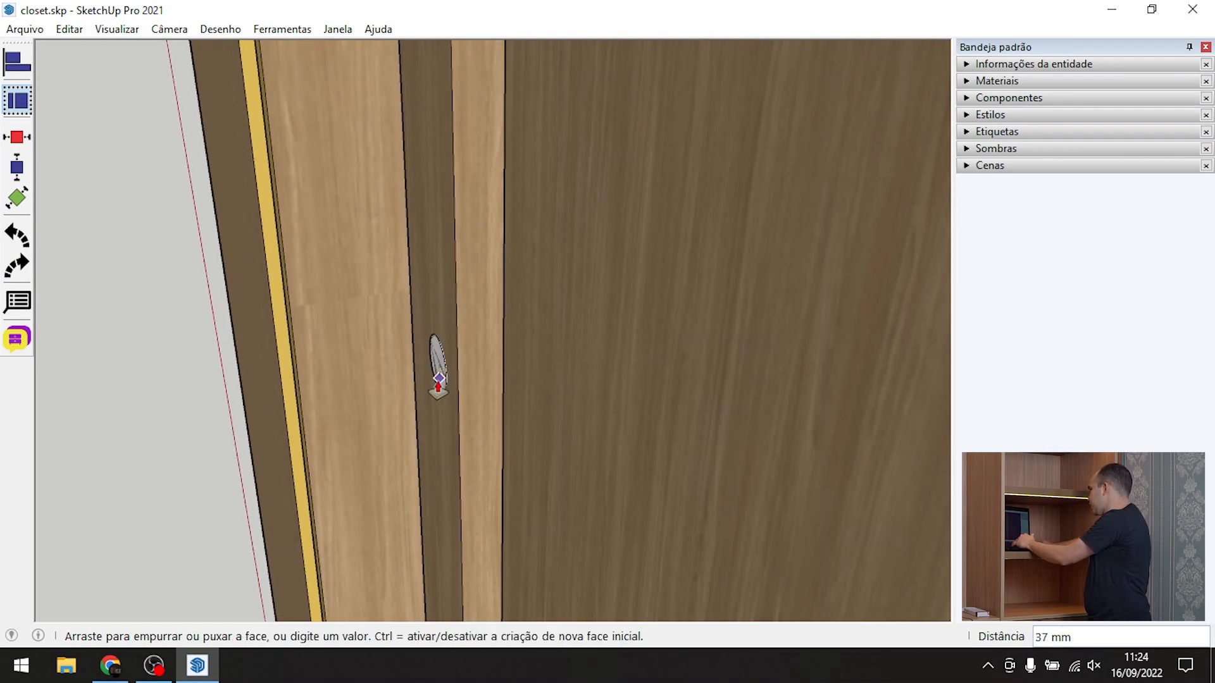
click(457, 383)
middle_drag(455, 382, 616, 351)
key(space)
Examine the through hole from the front and rear of the closet, including in X-ray view
scroll(589, 363, up, 4)
scroll(589, 366, down, 2)
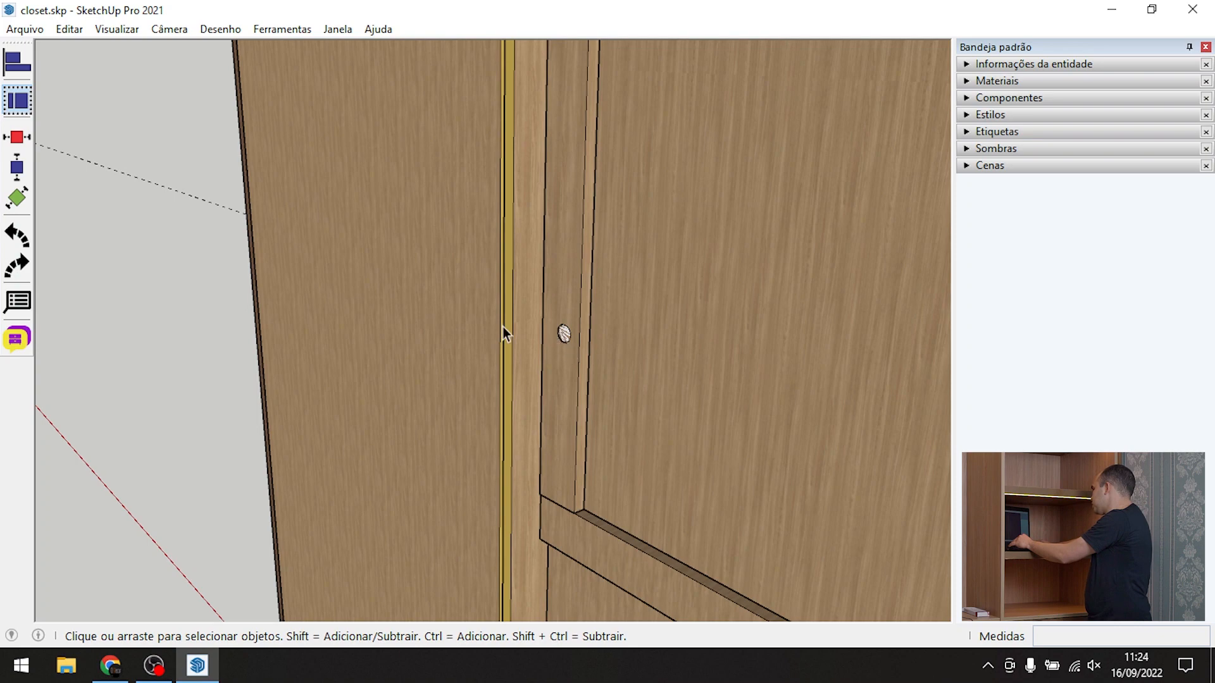
scroll(518, 367, down, 3)
scroll(526, 386, up, 2)
scroll(526, 386, up, 1)
middle_drag(710, 329, 784, 339)
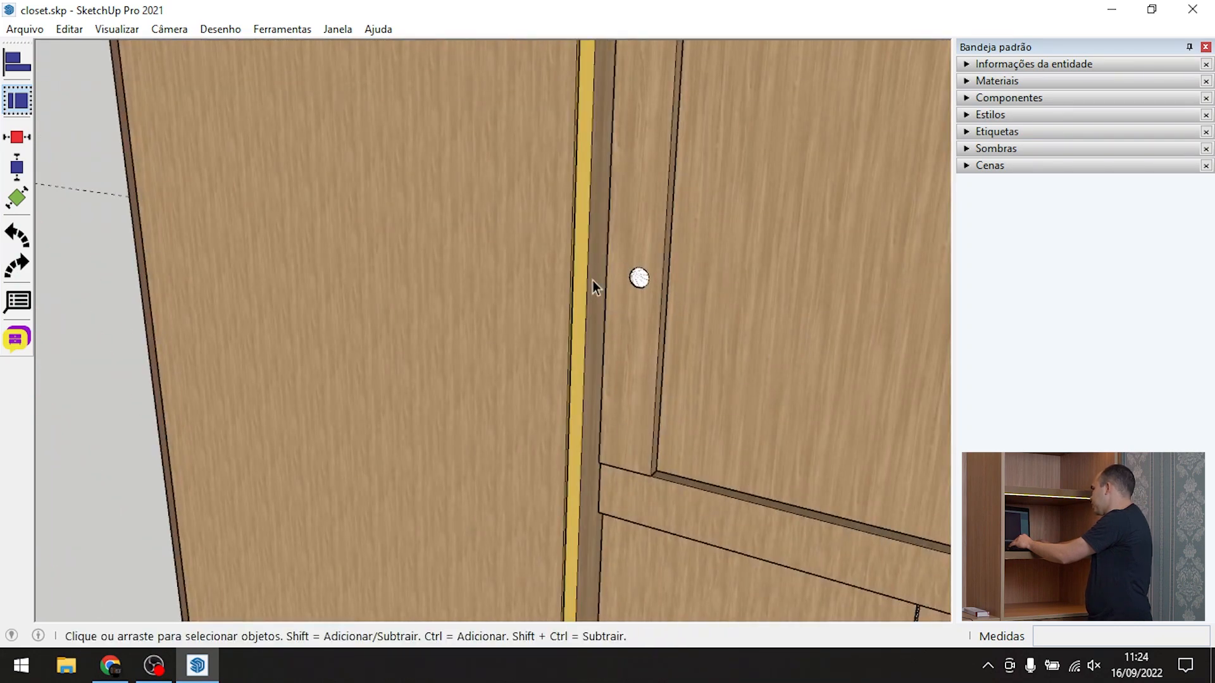
middle_drag(721, 327, 59, 379)
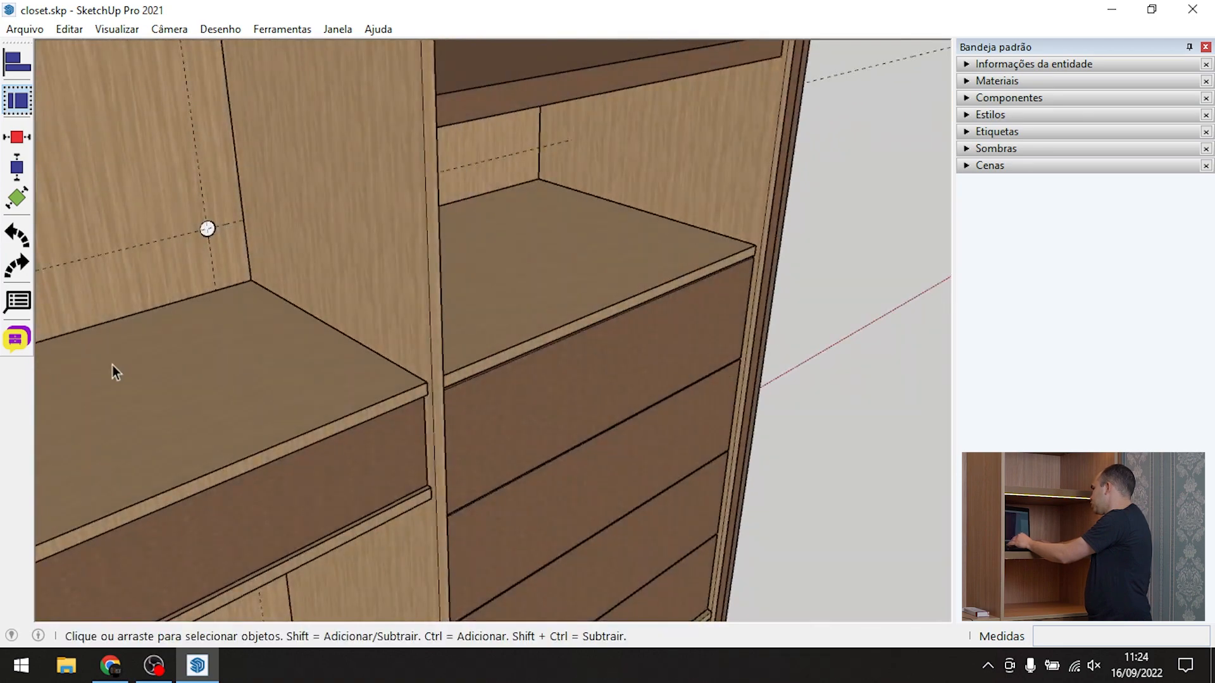
scroll(475, 408, down, 3)
scroll(215, 293, up, 1)
scroll(347, 315, up, 5)
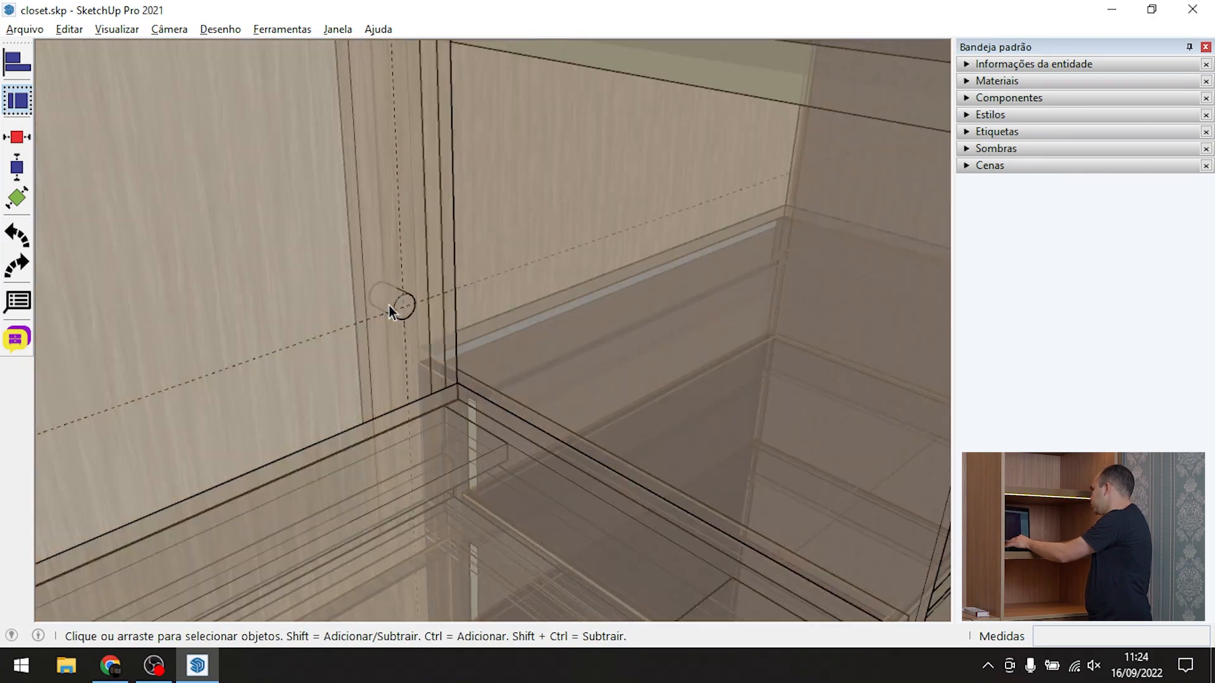
scroll(376, 322, down, 5)
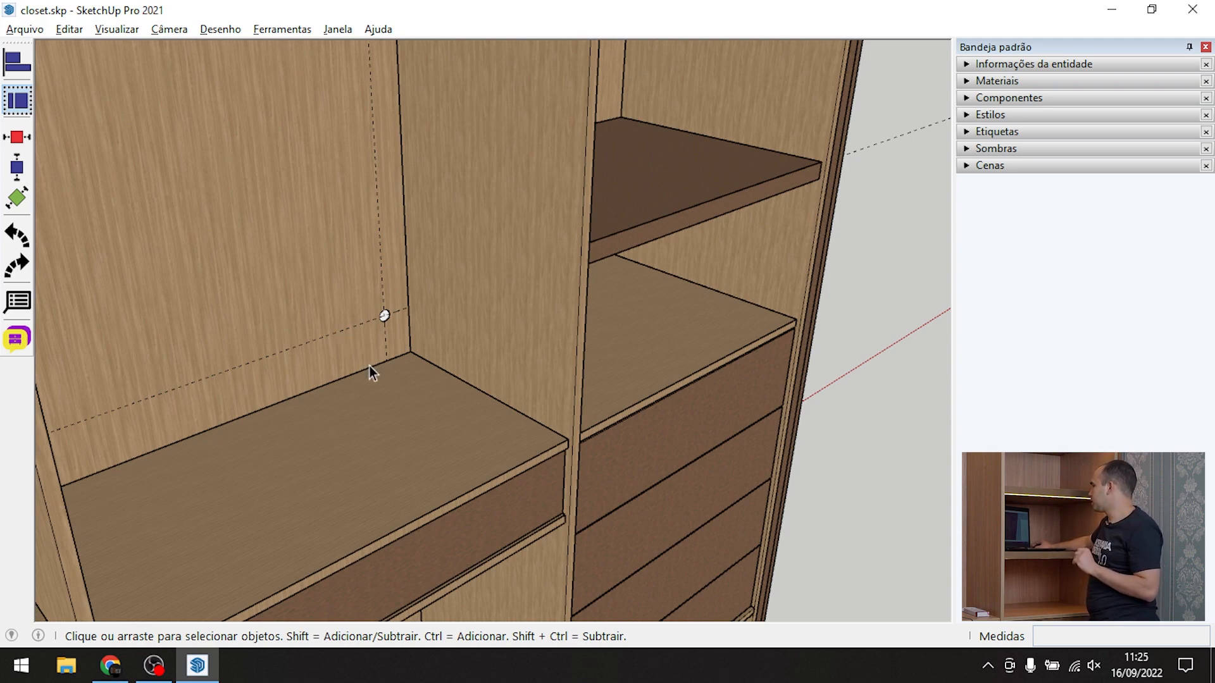
scroll(370, 376, down, 3)
scroll(422, 447, up, 3)
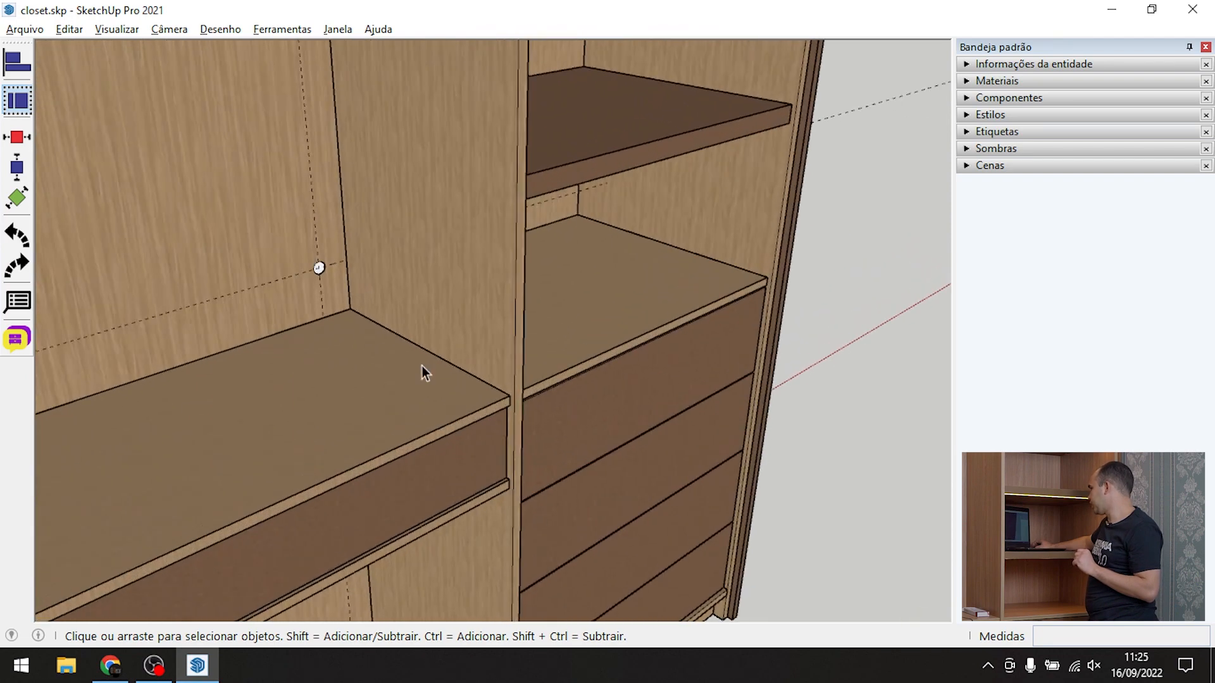
middle_drag(290, 230, 450, 336)
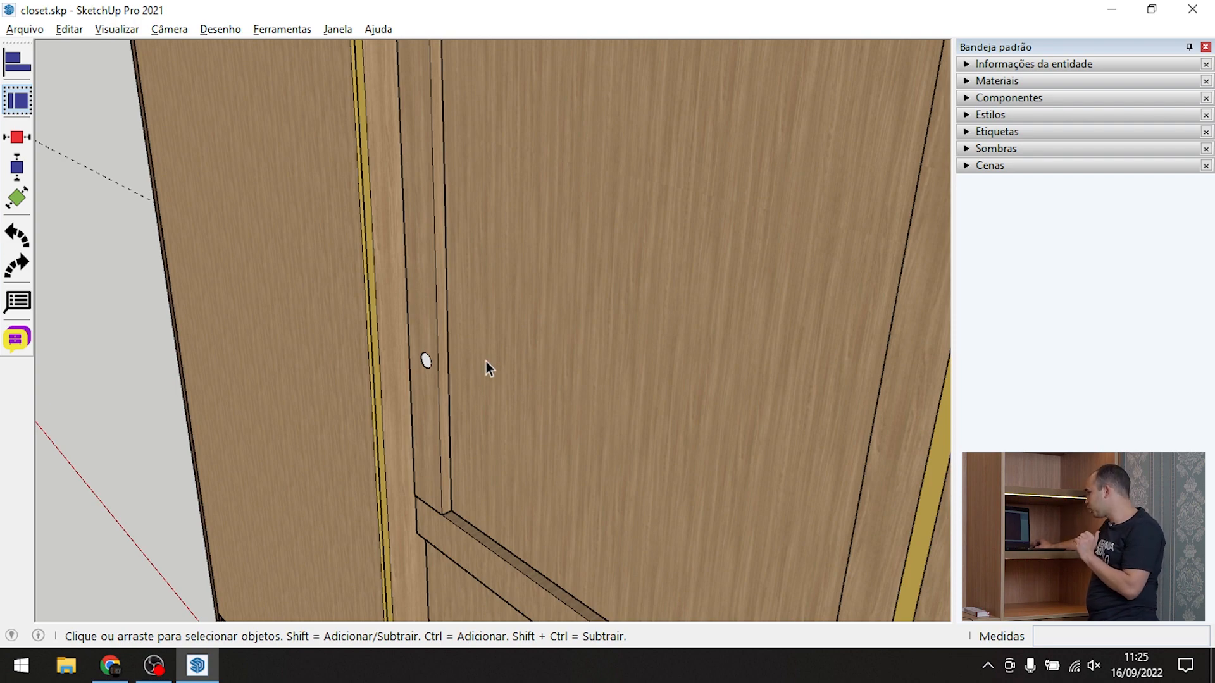
mouse_move(382, 393)
middle_down()
mouse_move(320, 428)
mouse_move(473, 359)
middle_up()
scroll(473, 359, down, 6)
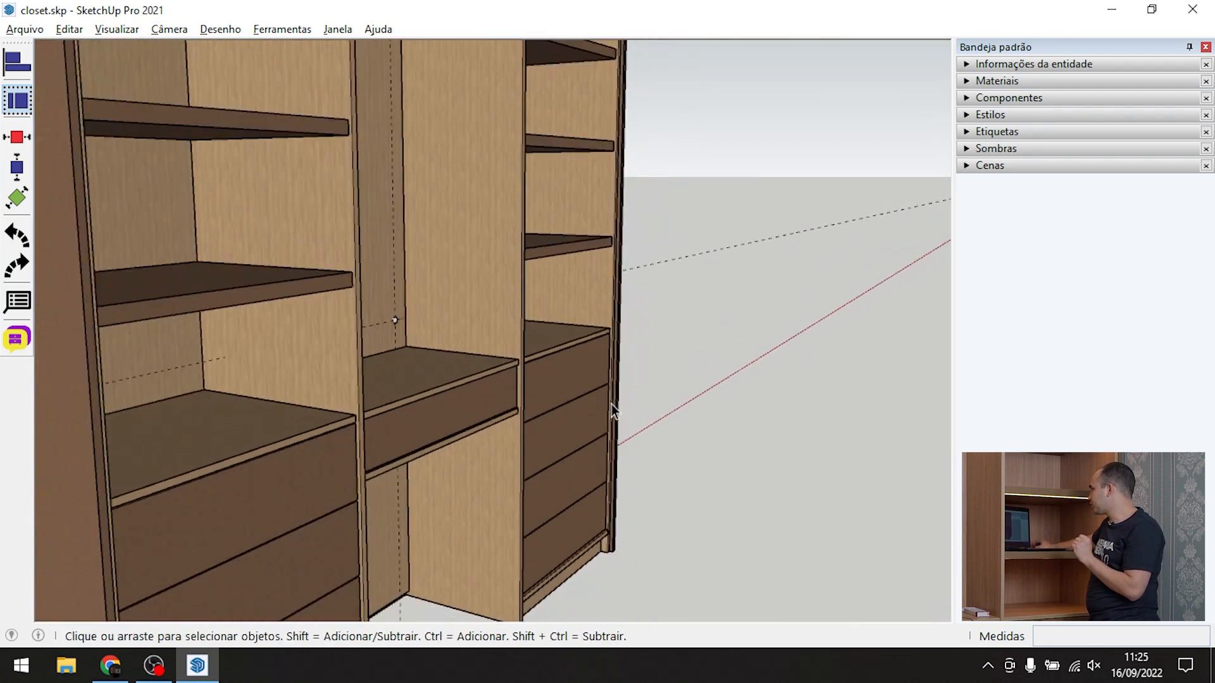
Open the drawer under the middle desktop and zoom in on the front edge of its housing's side panel
middle_drag(453, 441, 713, 412)
scroll(563, 396, up, 8)
scroll(479, 488, down, 6)
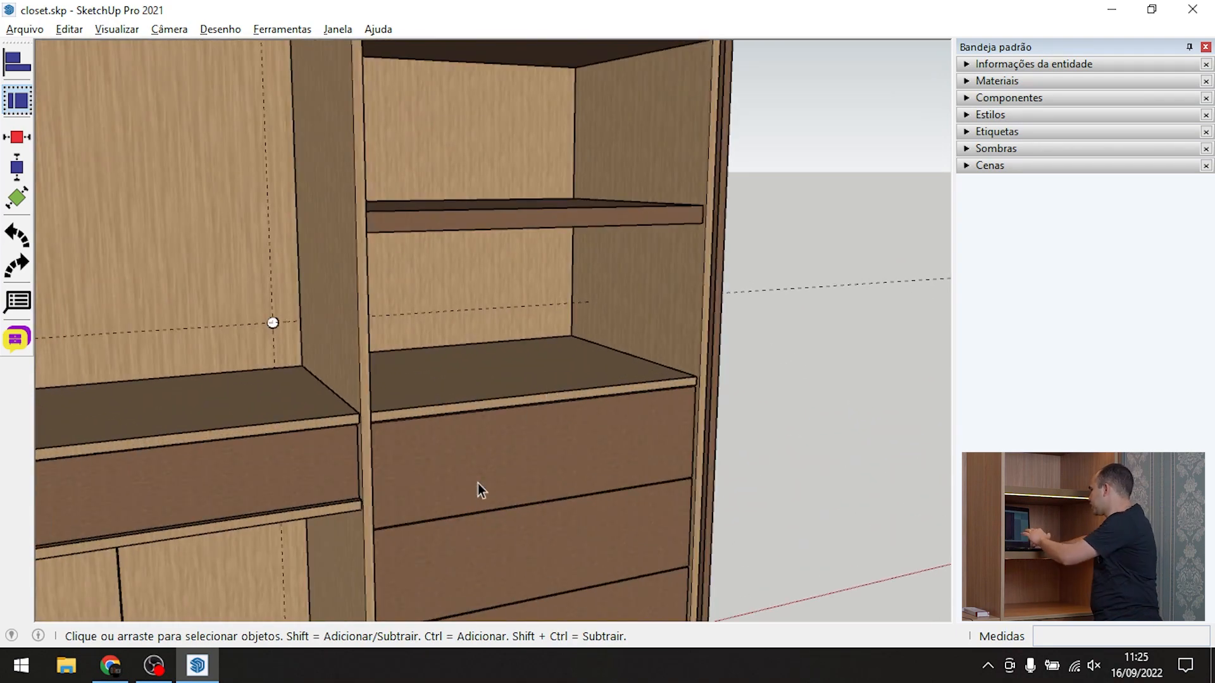
click(420, 466)
scroll(430, 465, up, 6)
scroll(406, 473, up, 3)
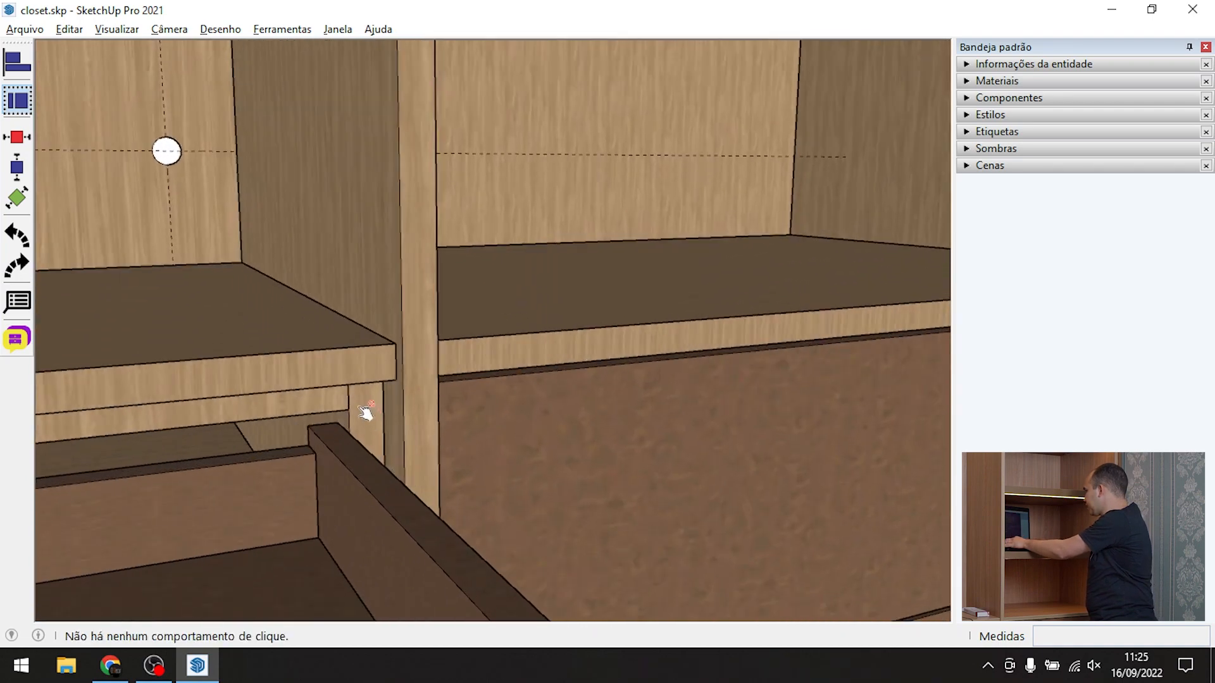
scroll(367, 415, up, 6)
key(space)
scroll(348, 380, down, 4)
middle_drag(348, 380, 297, 535)
scroll(348, 505, up, 3)
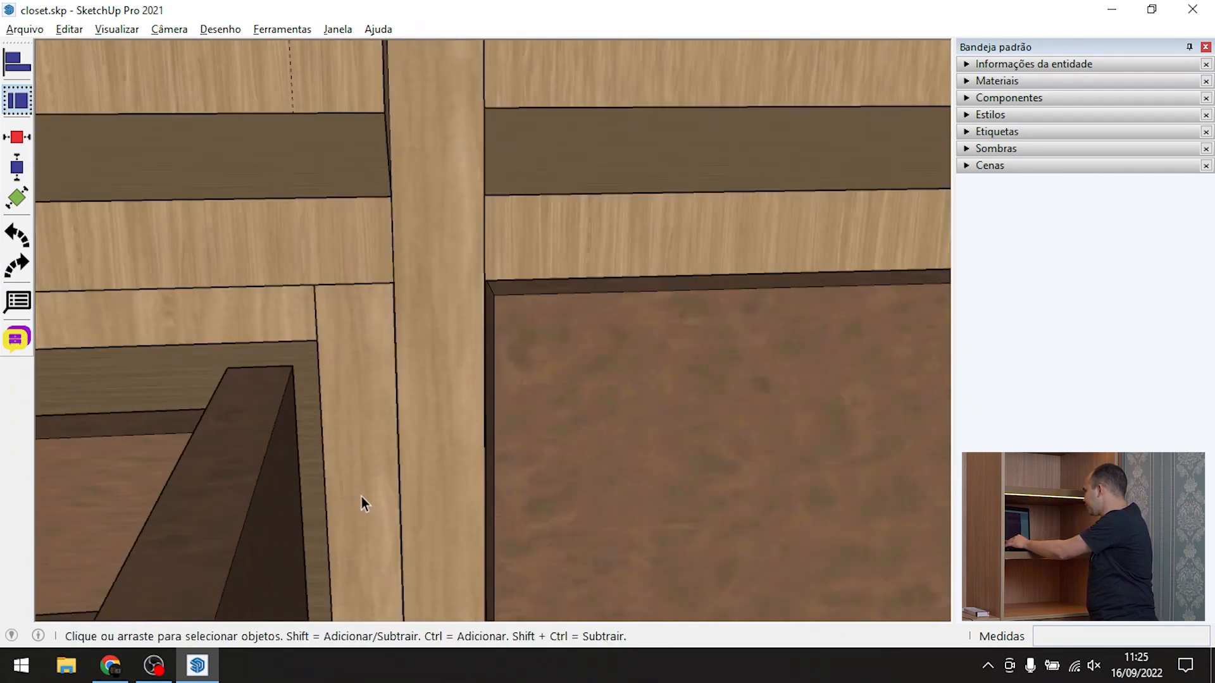
Sketch a circle of about 6 mm radius freehand on the front edge of the drawer housing's side panel
middle_drag(362, 497, 392, 518)
key(c)
click(361, 457)
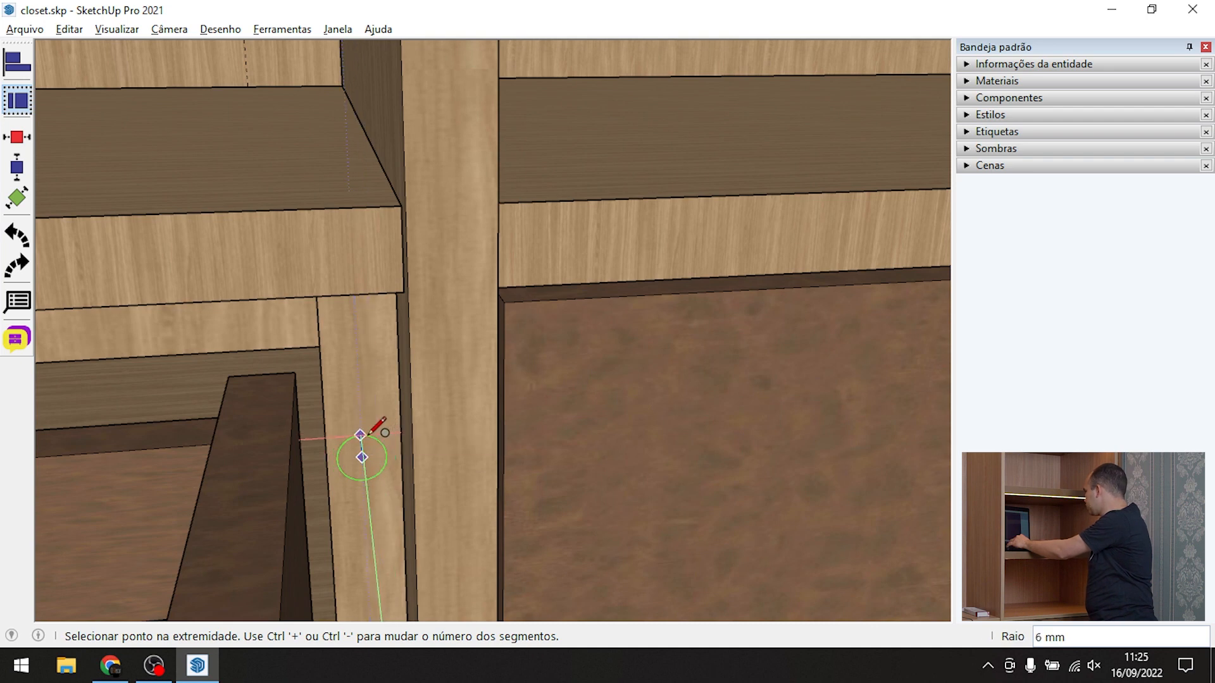
click(369, 435)
key(space)
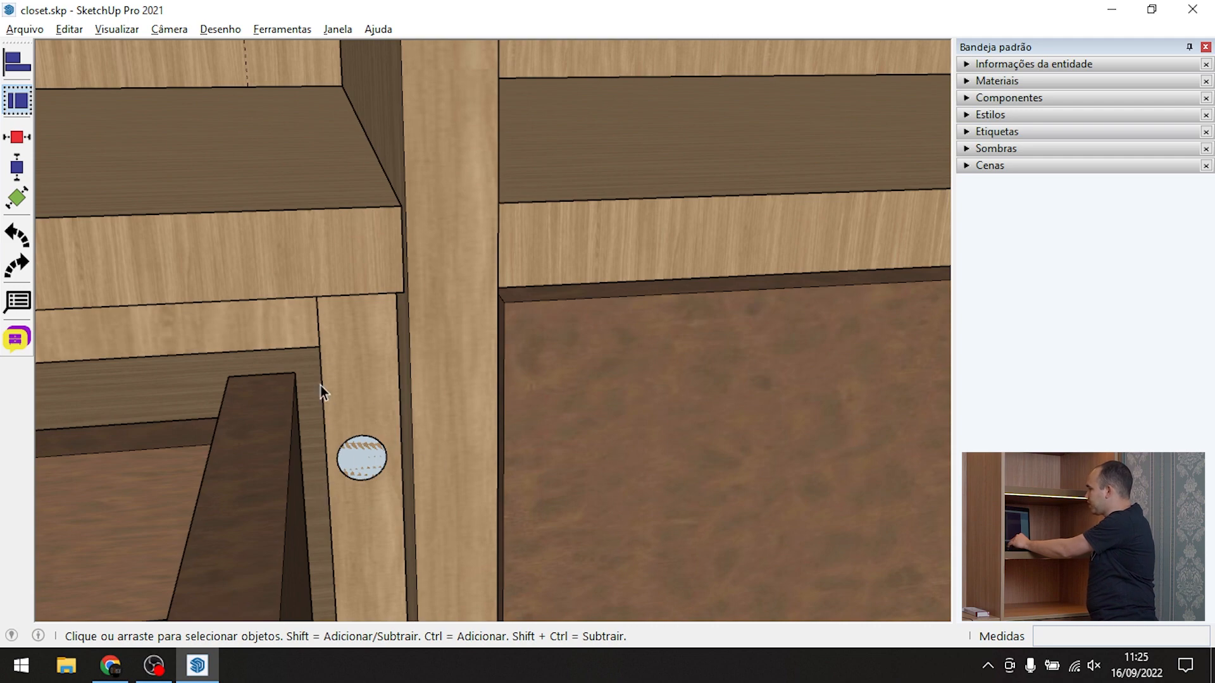
Isolate the middle drawer unit from the rest of the closet to work on its housing's side panel
scroll(309, 267, down, 4)
click(326, 309)
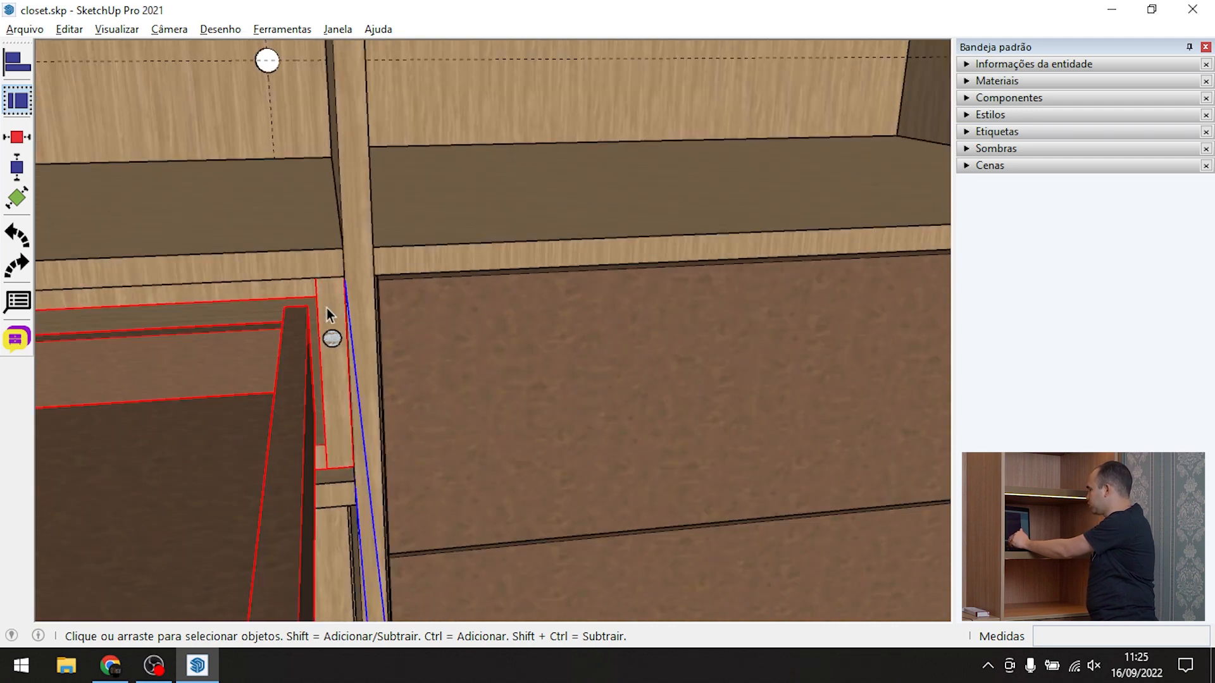
click(14, 108)
middle_drag(373, 348, 247, 301)
scroll(74, 263, up, 2)
scroll(76, 267, up, 2)
middle_drag(85, 301, 177, 284)
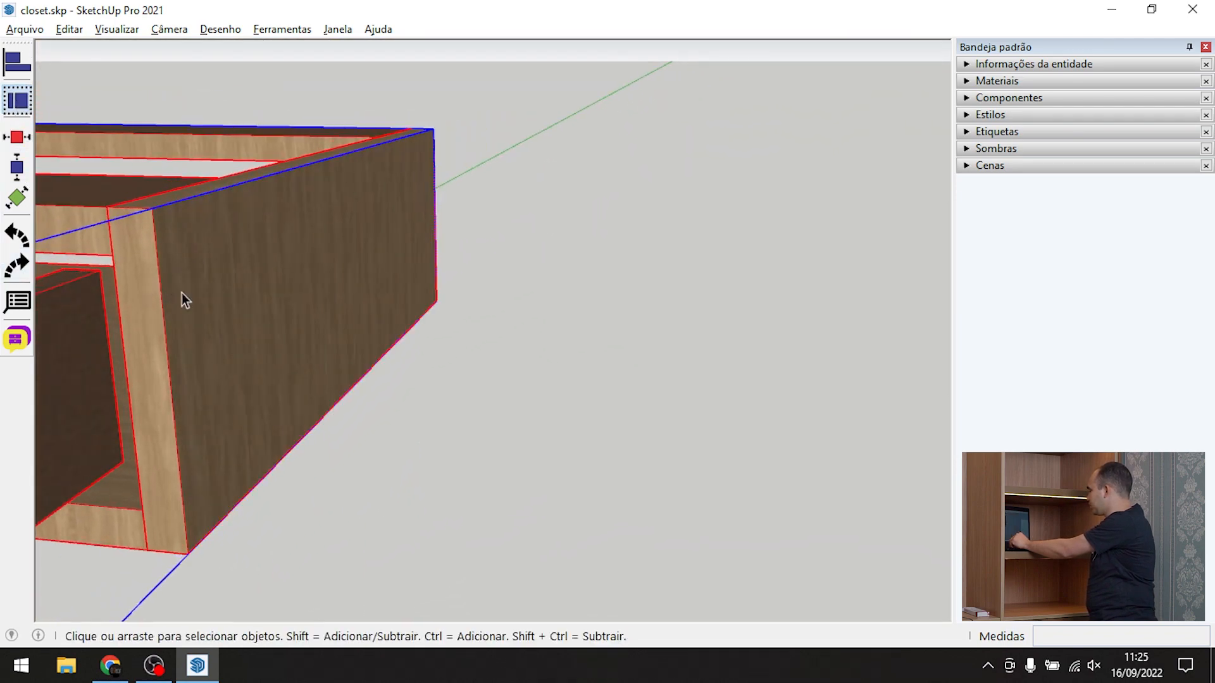
scroll(281, 352, down, 3)
scroll(120, 339, up, 2)
scroll(120, 340, up, 2)
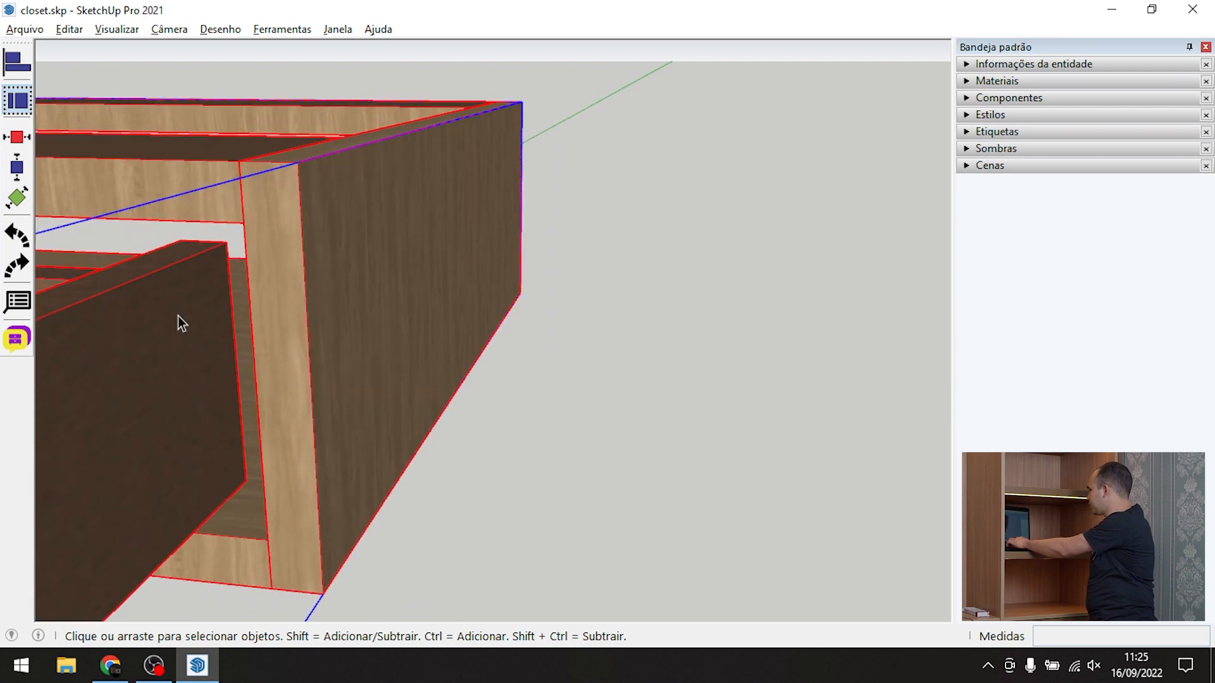
Place guides on the side panel's front edge: one 60 mm below its top, one vertical along the edge's centre
key(t)
scroll(181, 312, up, 1)
click(259, 115)
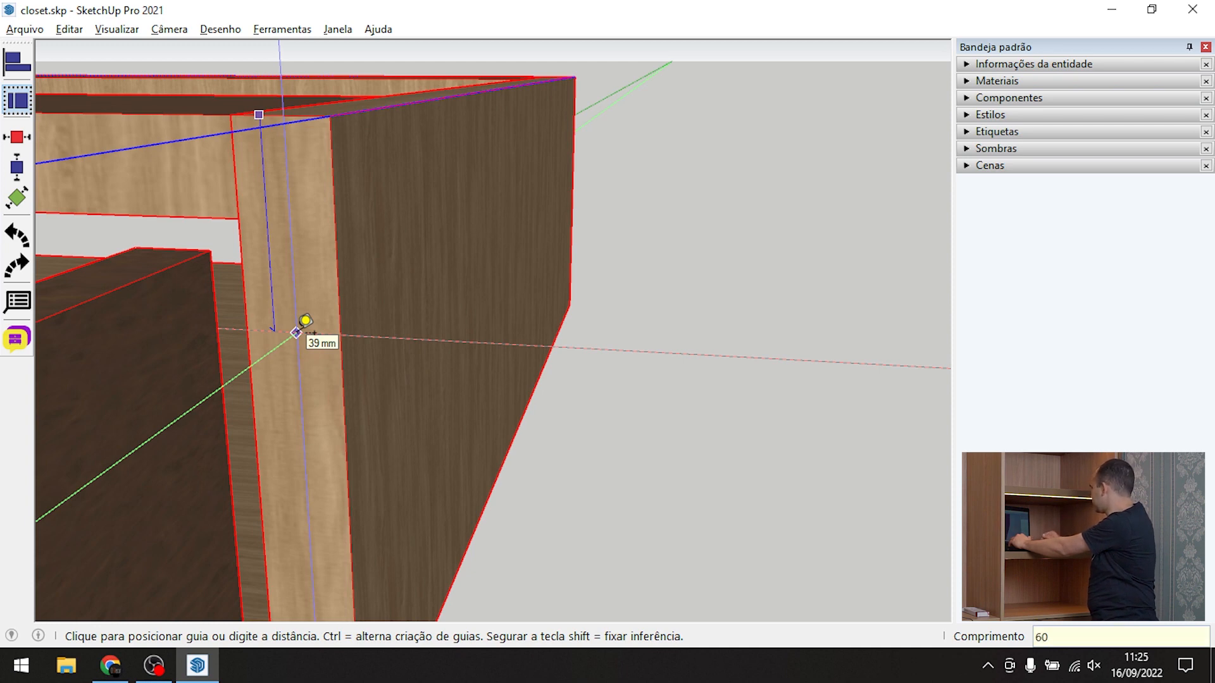
key(Return)
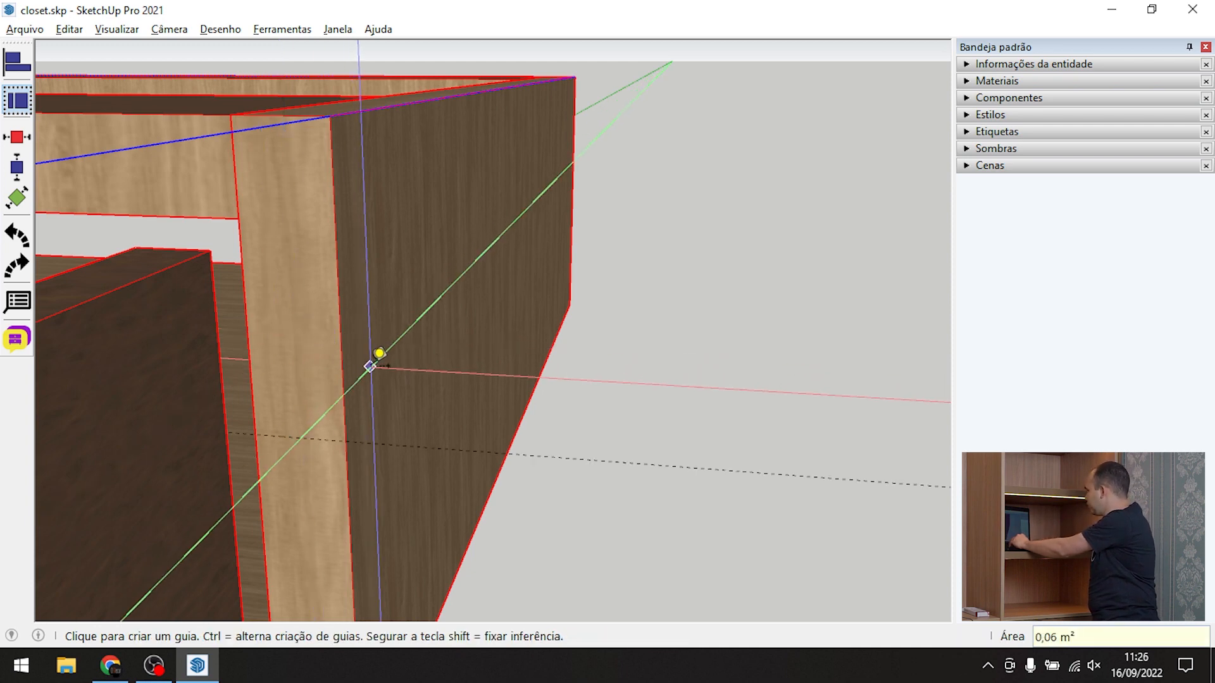
click(342, 387)
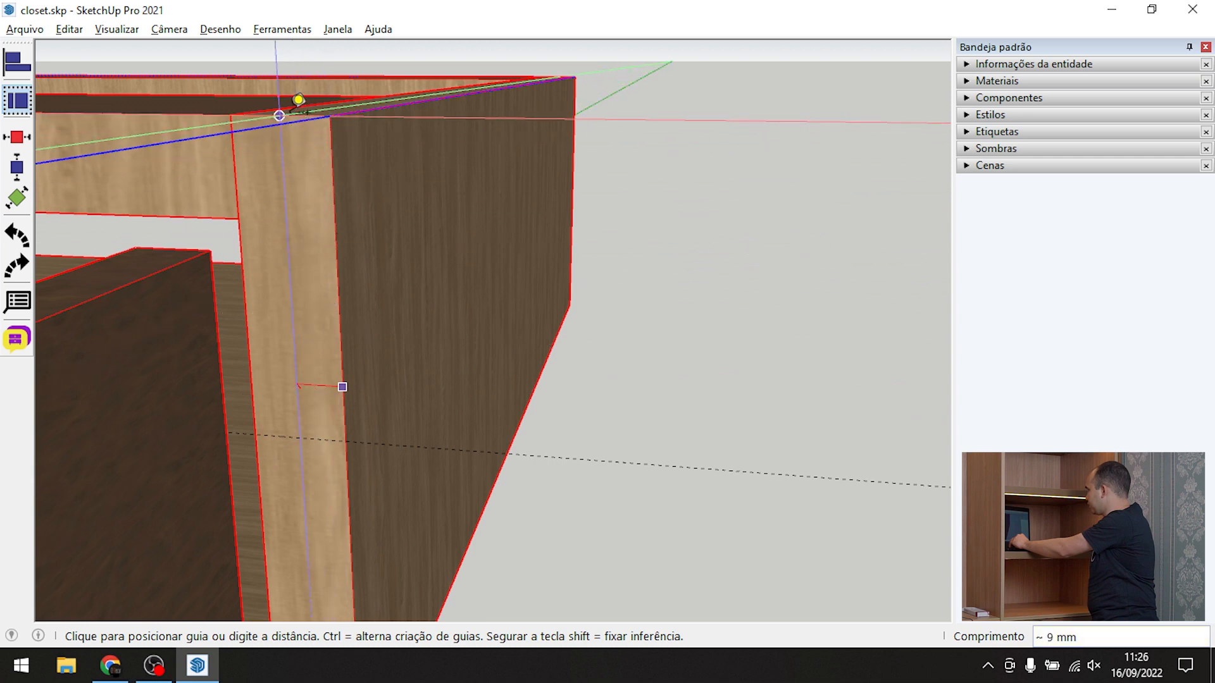
click(293, 97)
Draw a circle with a 6 mm radius at the guides' intersection on the side panel's front edge
key(c)
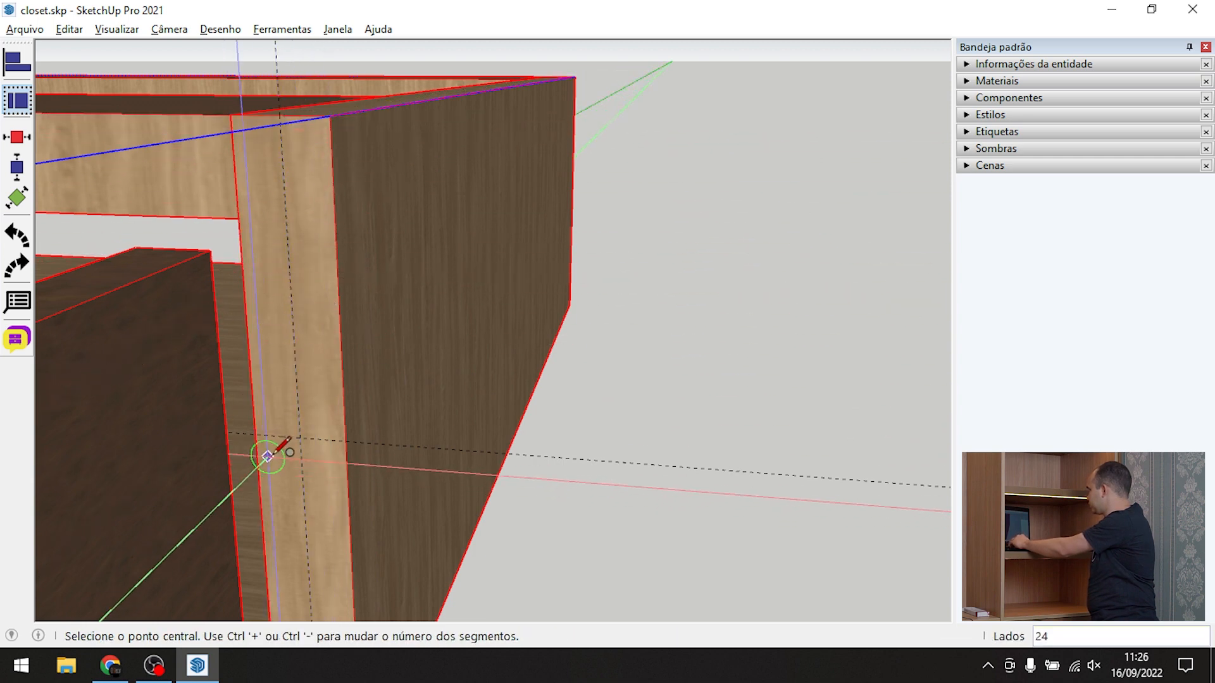
click(300, 437)
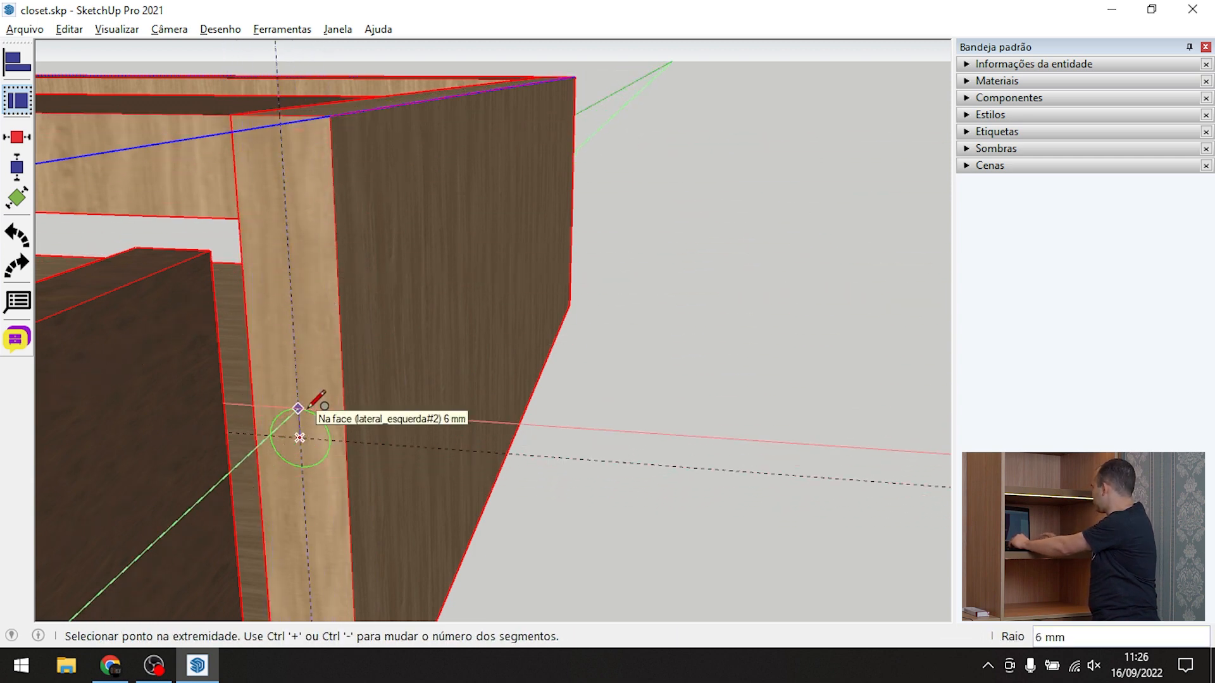
click(298, 408)
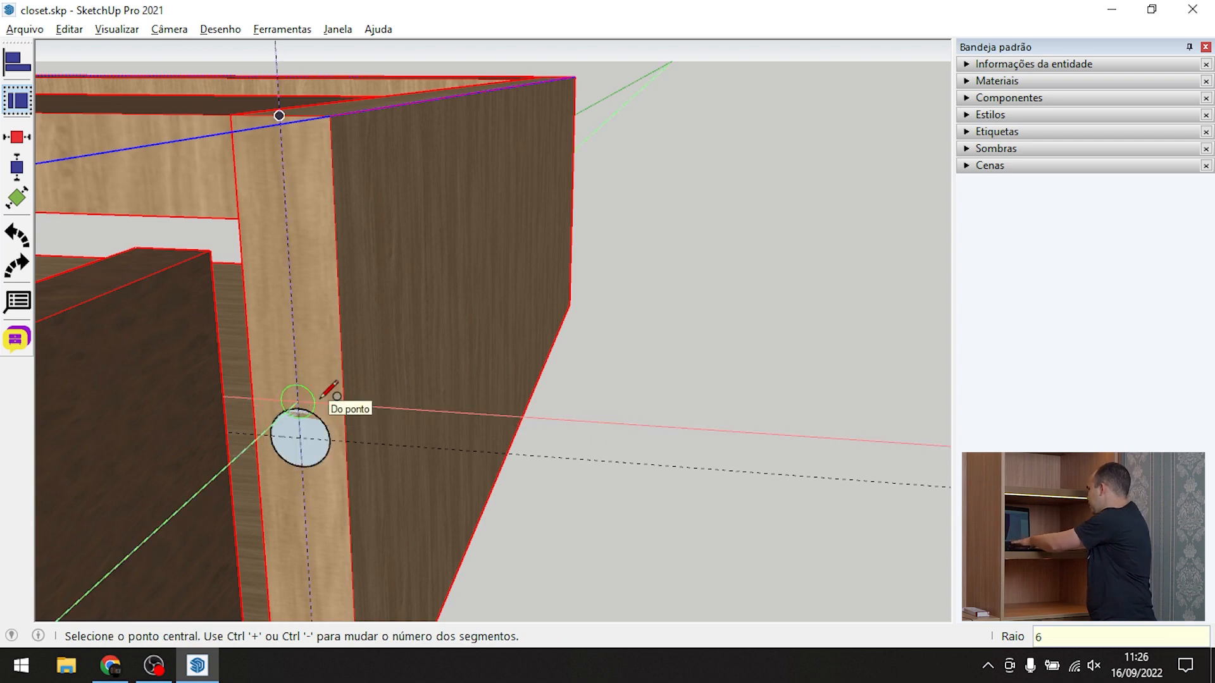
Push the circle 30 mm into the side panel's front edge and check the blind hole in X-ray view
key(p)
click(308, 450)
click(352, 394)
middle_drag(353, 393, 196, 412)
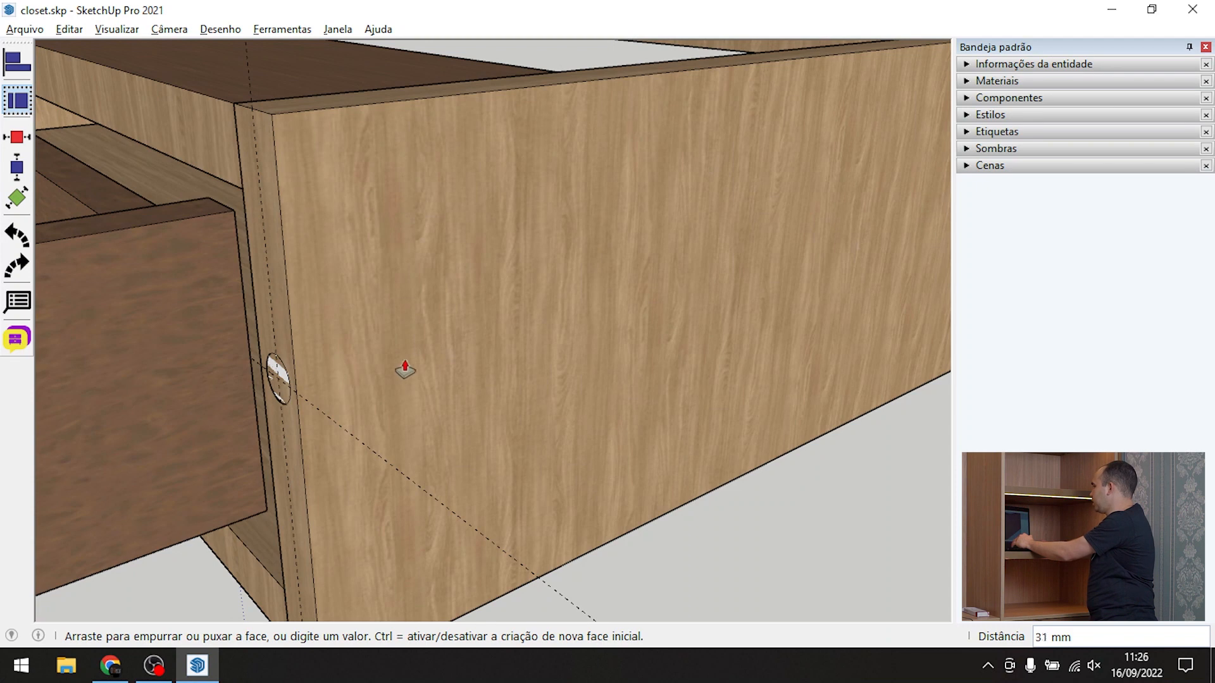
key(alt)
key(alt)
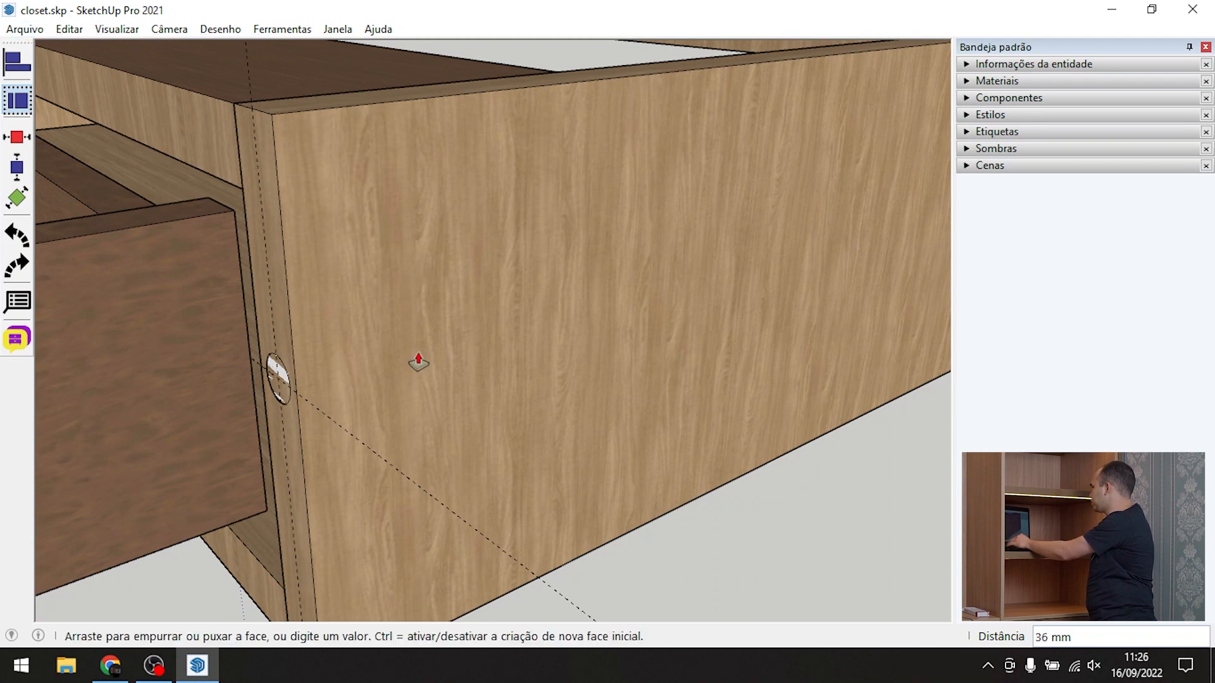
key(alt+x)
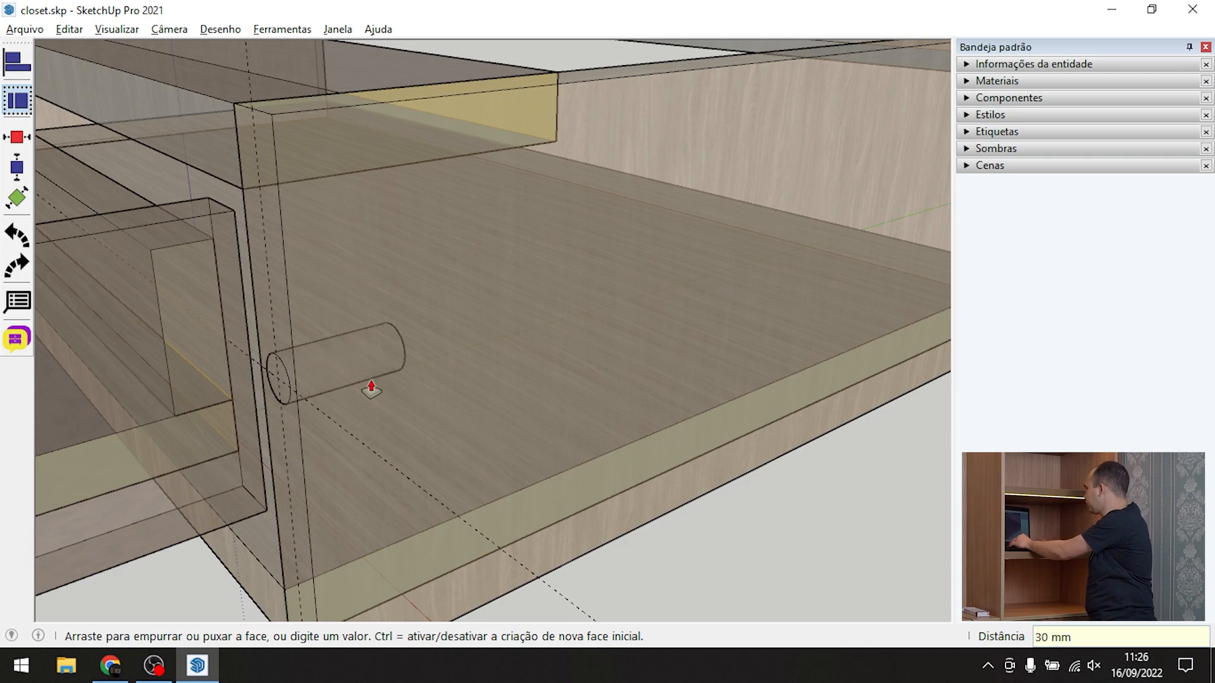
scroll(398, 382, down, 2)
middle_drag(411, 379, 428, 403)
middle_drag(338, 438, 575, 425)
key(x)
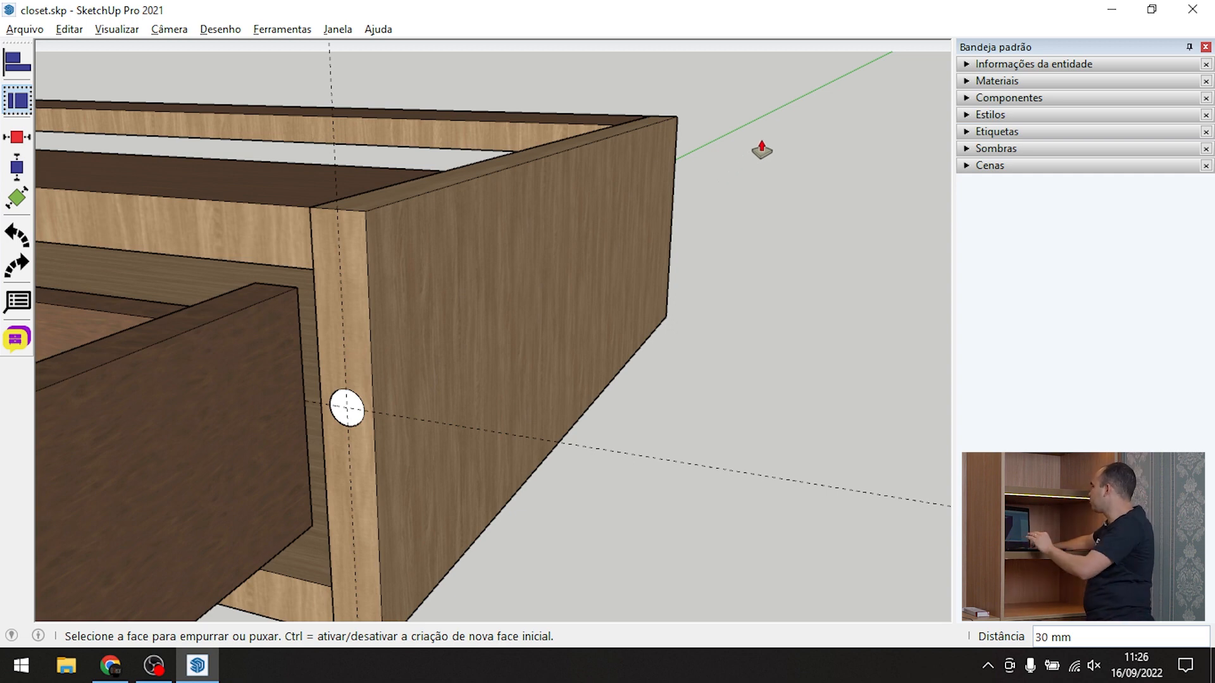
Examine the blind hole inside the side panel from several angles in X-ray view, and return to the opaque view
key(alt)
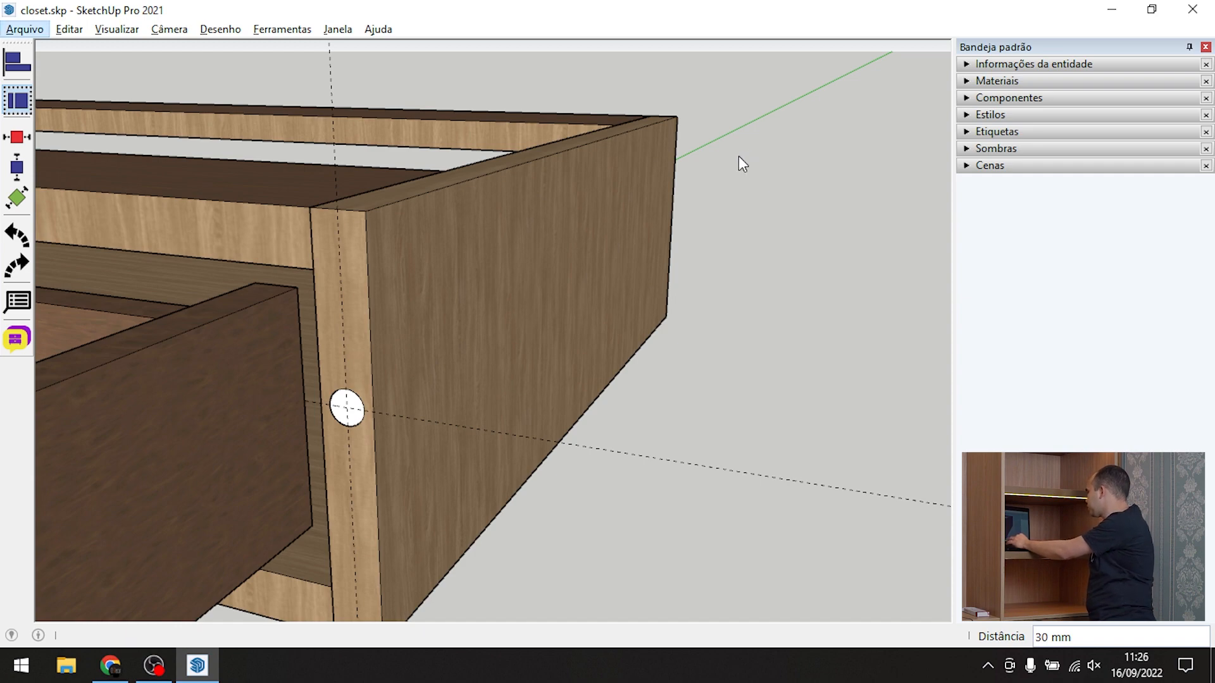
key(alt+x)
scroll(405, 414, up, 1)
middle_drag(374, 457, 145, 471)
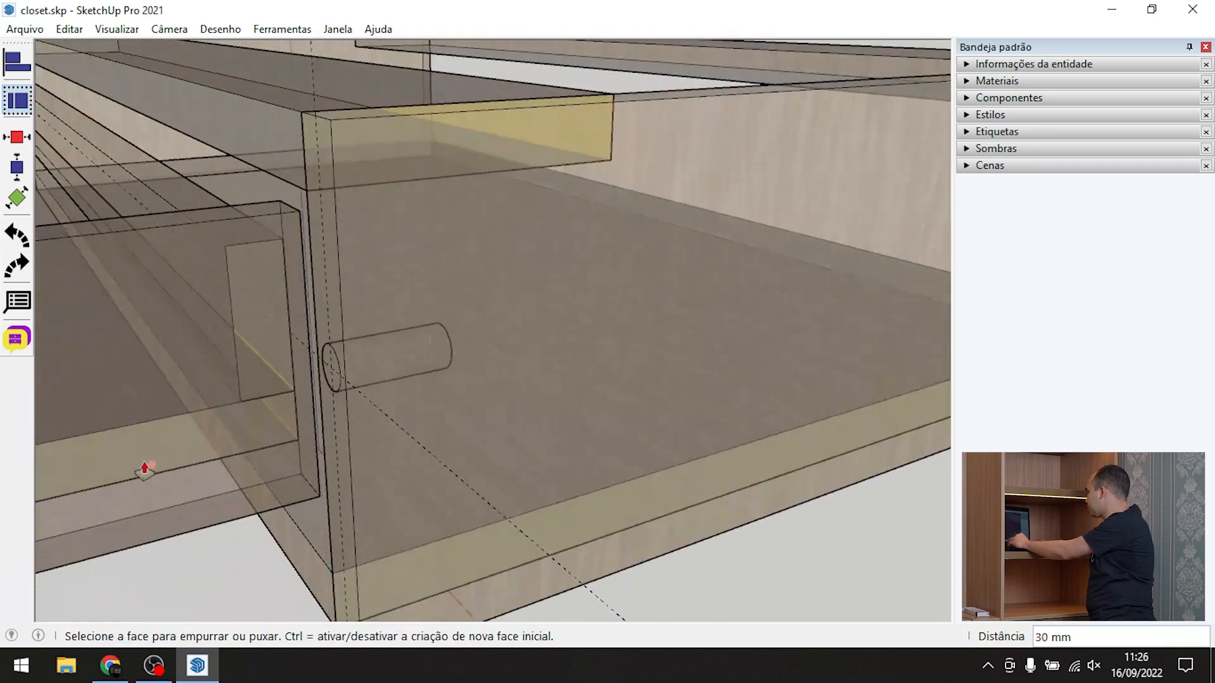
scroll(409, 352, up, 1)
key(alt+x)
middle_drag(346, 416, 485, 415)
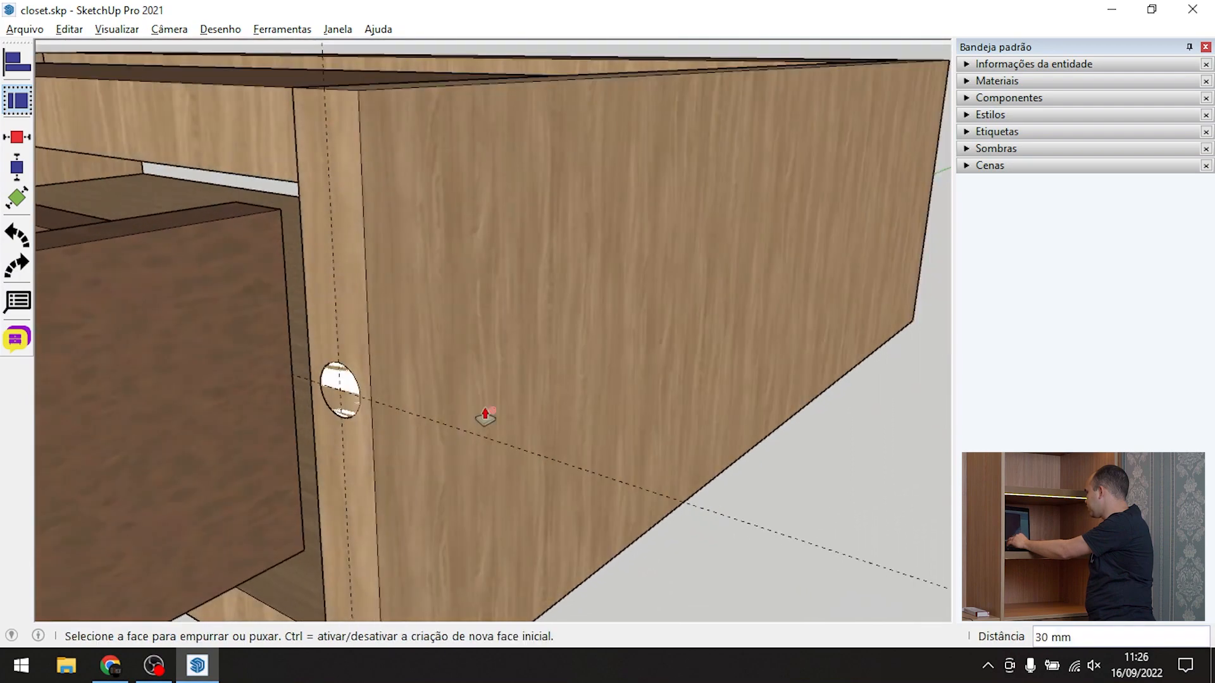
scroll(422, 465, down, 5)
Place guides on the side panel's outer face: one 40 mm from its front edge, one horizontal at the blind hole's centre height
key(ctrl+z)
key(t)
click(393, 357)
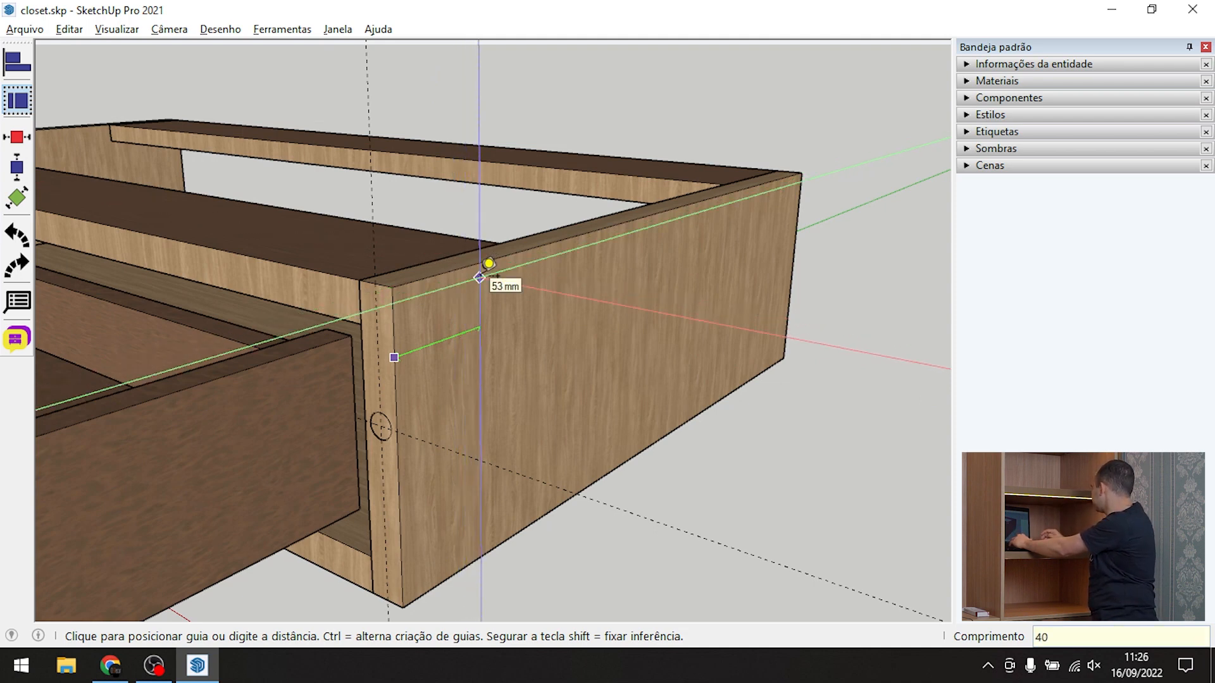
key(Return)
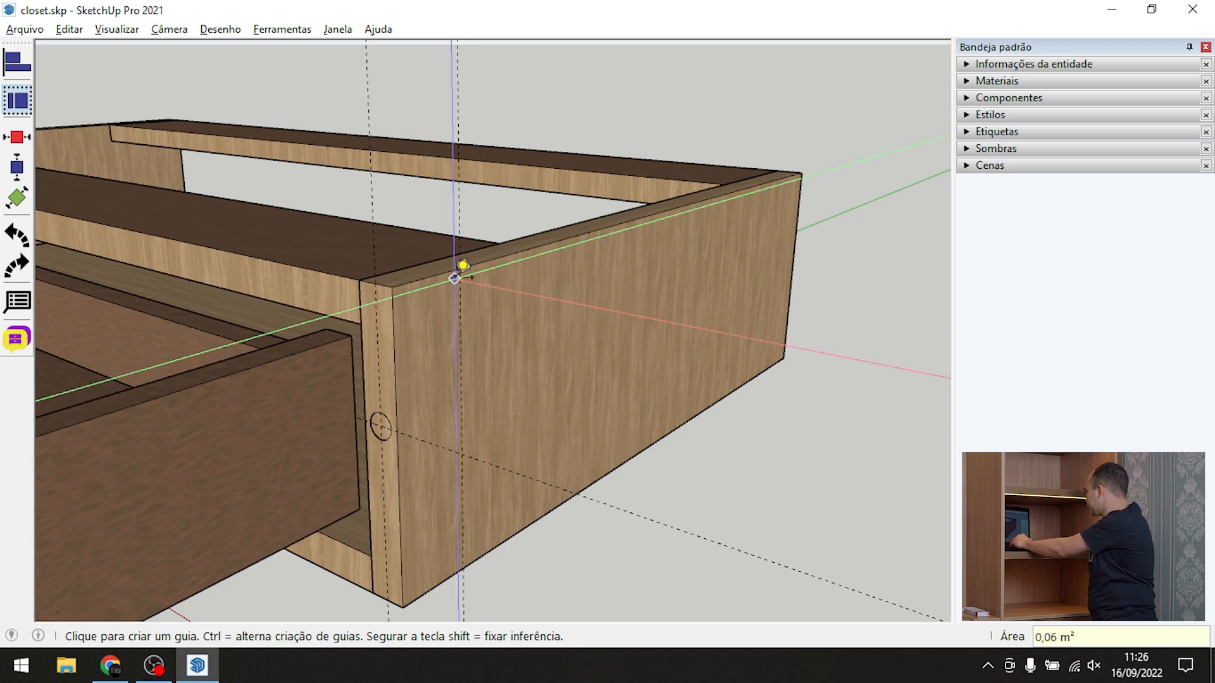
click(428, 277)
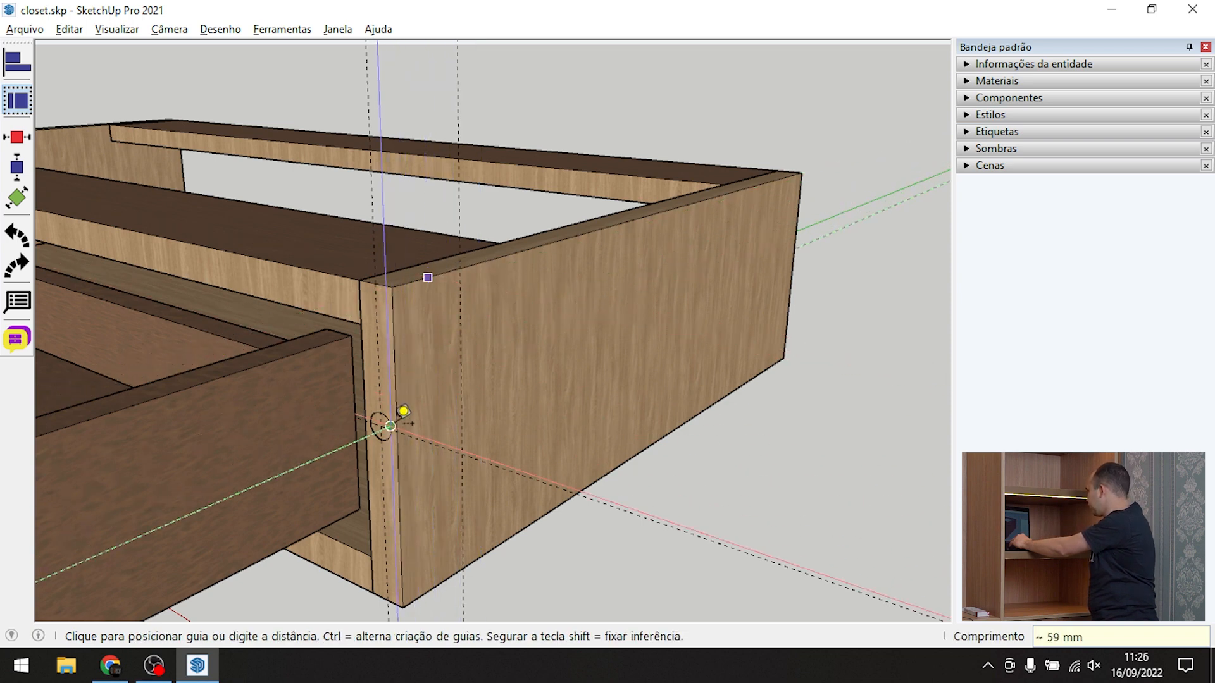
click(396, 431)
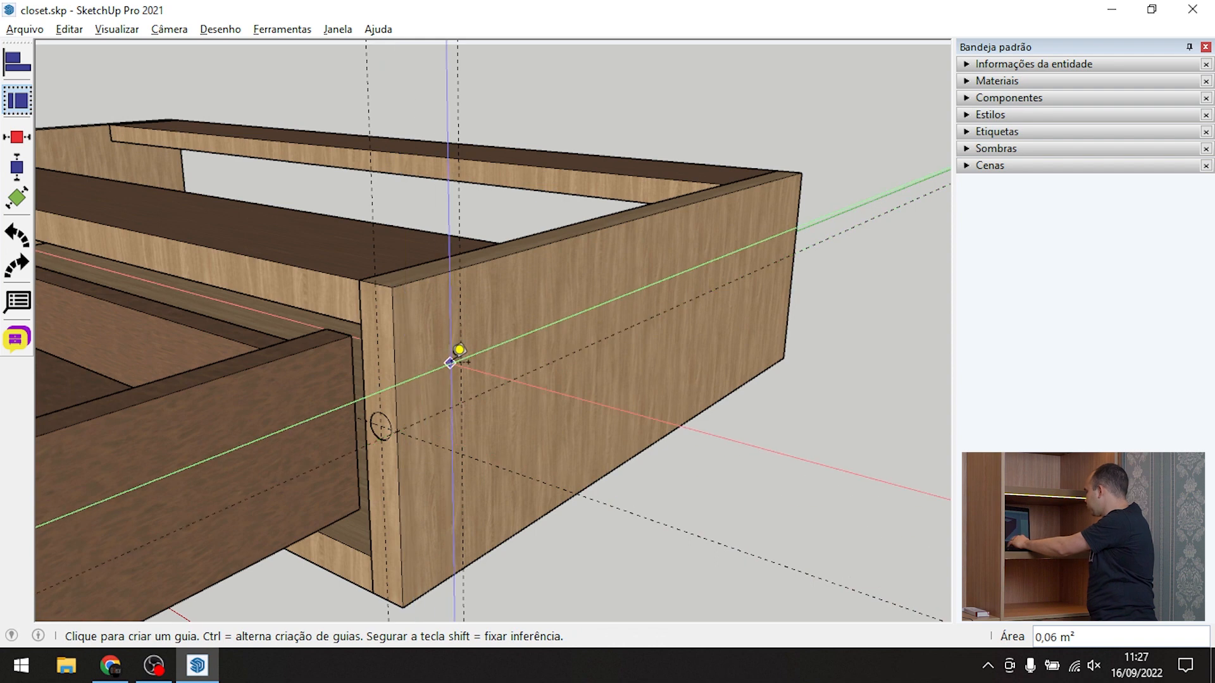
Draw a circle with a 17.5 mm radius at the guides' intersection on the side panel's outer face
key(c)
click(461, 401)
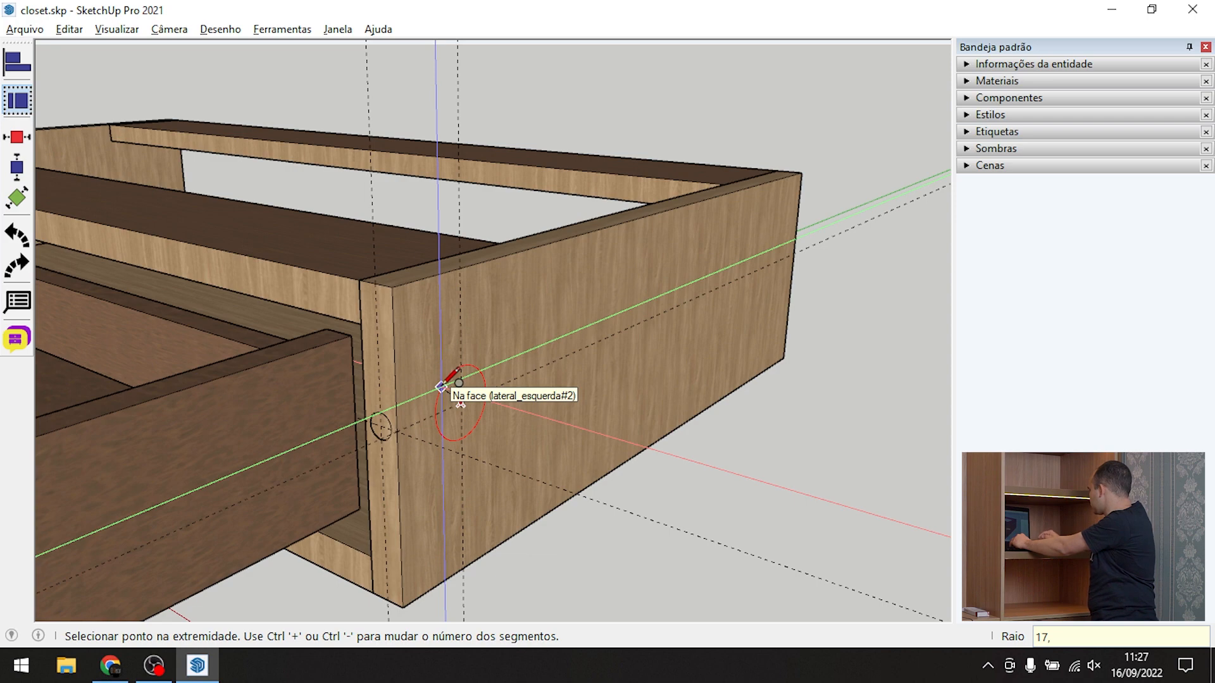
key(Return)
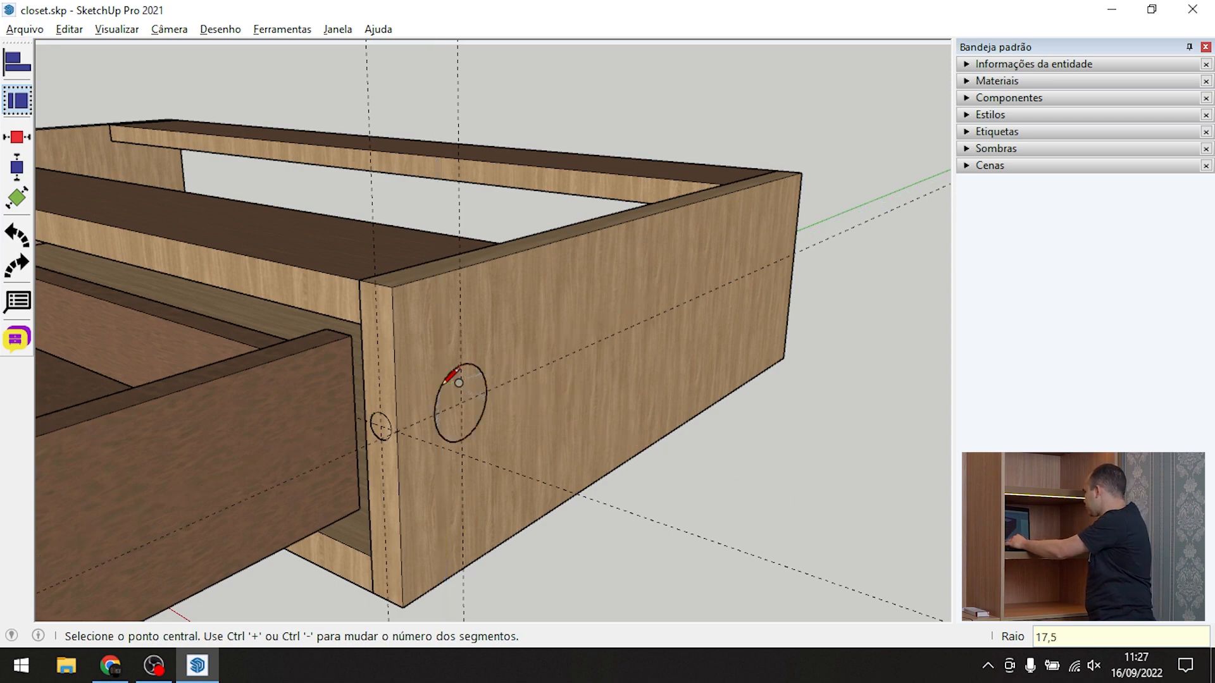
Switch to X-ray view and push the large circle about 15 mm into the side panel to meet the blind hole
key(x)
scroll(418, 467, up, 4)
middle_drag(419, 471, 474, 429)
key(p)
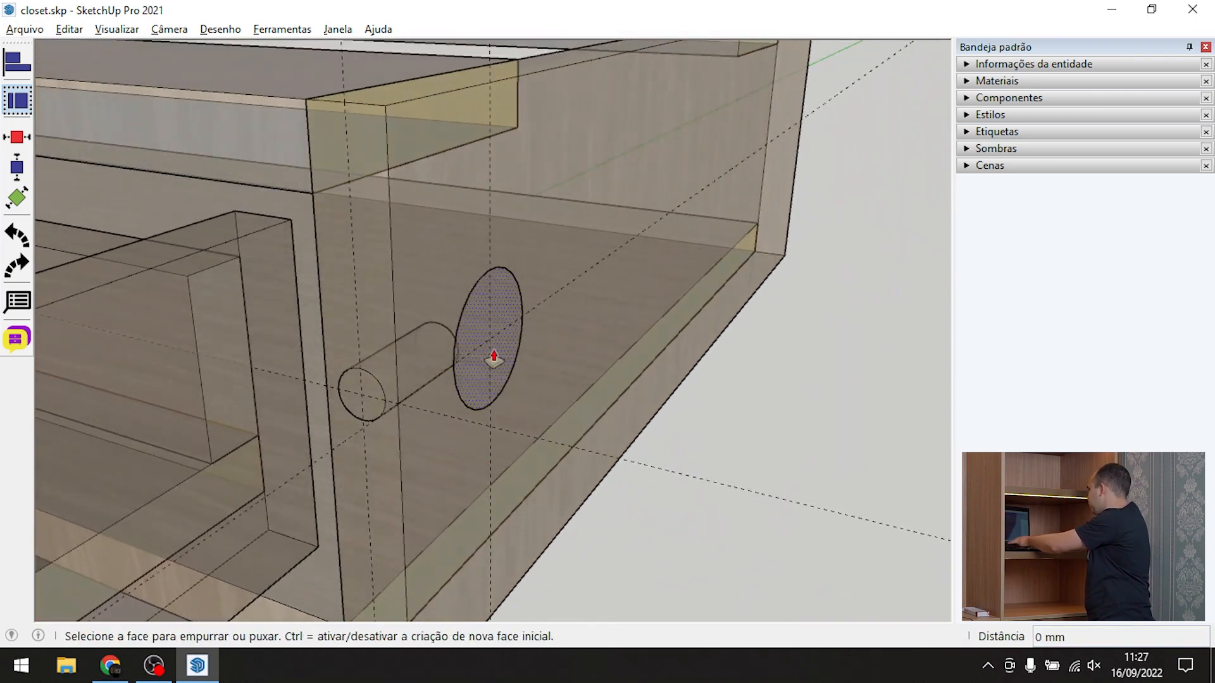
click(494, 358)
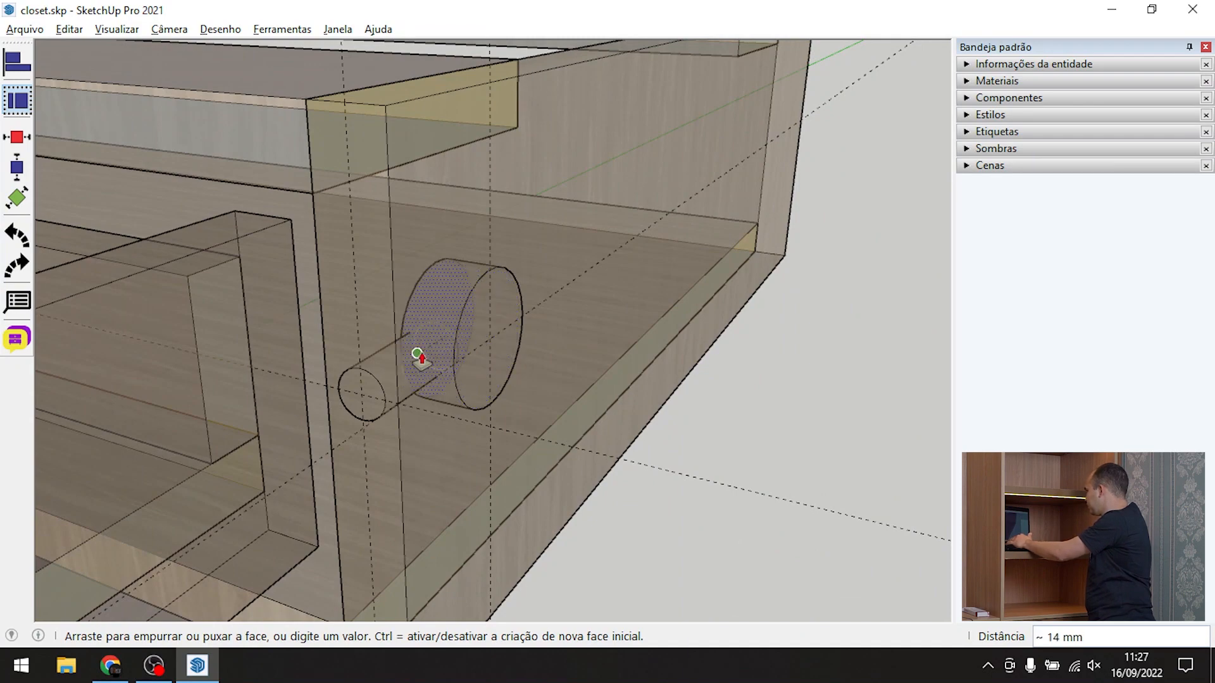
click(340, 394)
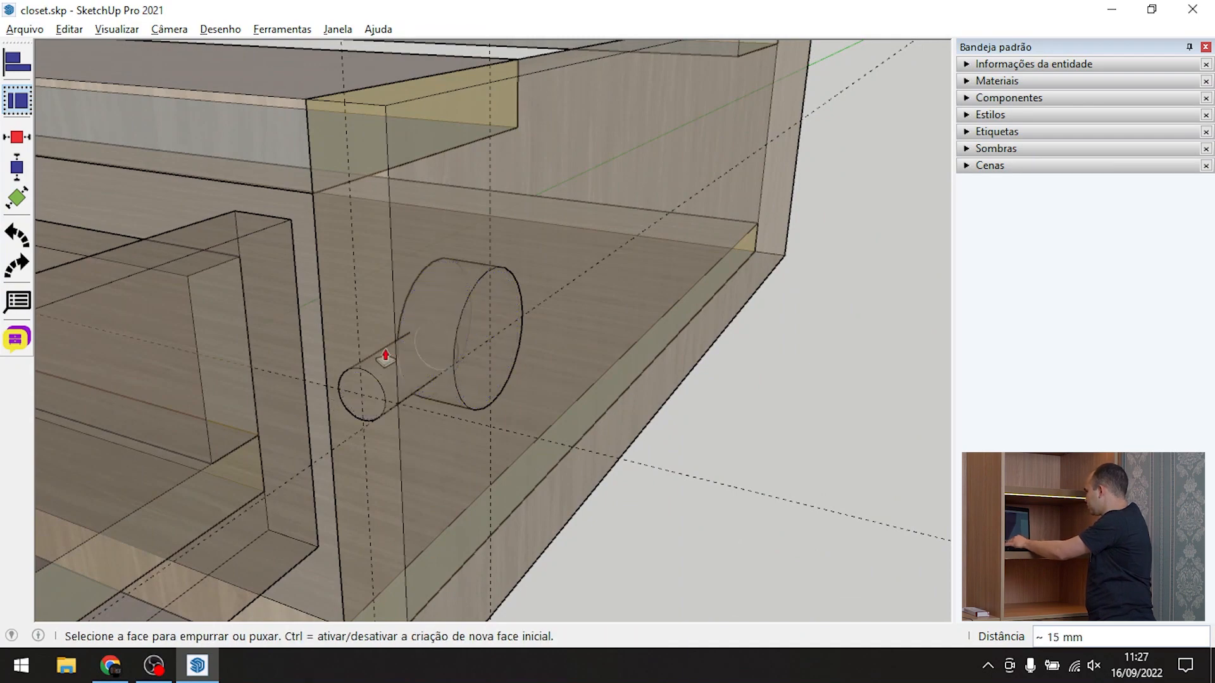
key(space)
Draw a horizontal line from the large circle's edge, just above the horizontal guide, to the side panel's rear edge
middle_drag(592, 363, 334, 379)
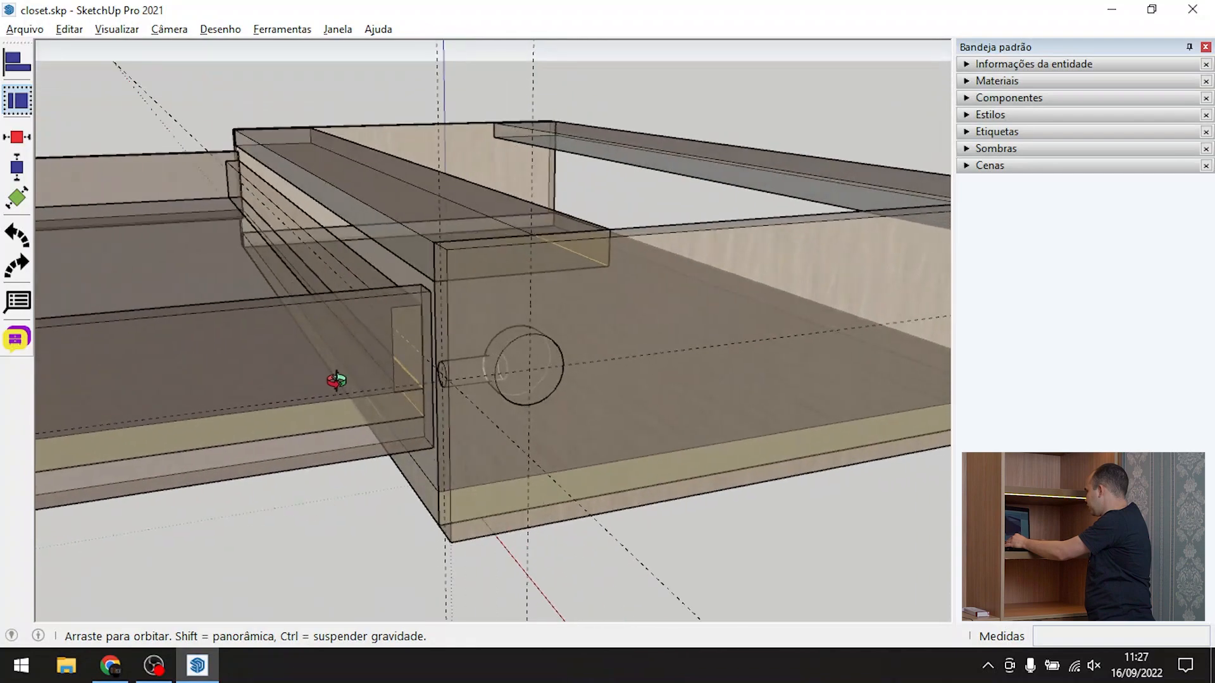
scroll(591, 333, up, 2)
scroll(494, 382, up, 2)
middle_drag(494, 382, 390, 400)
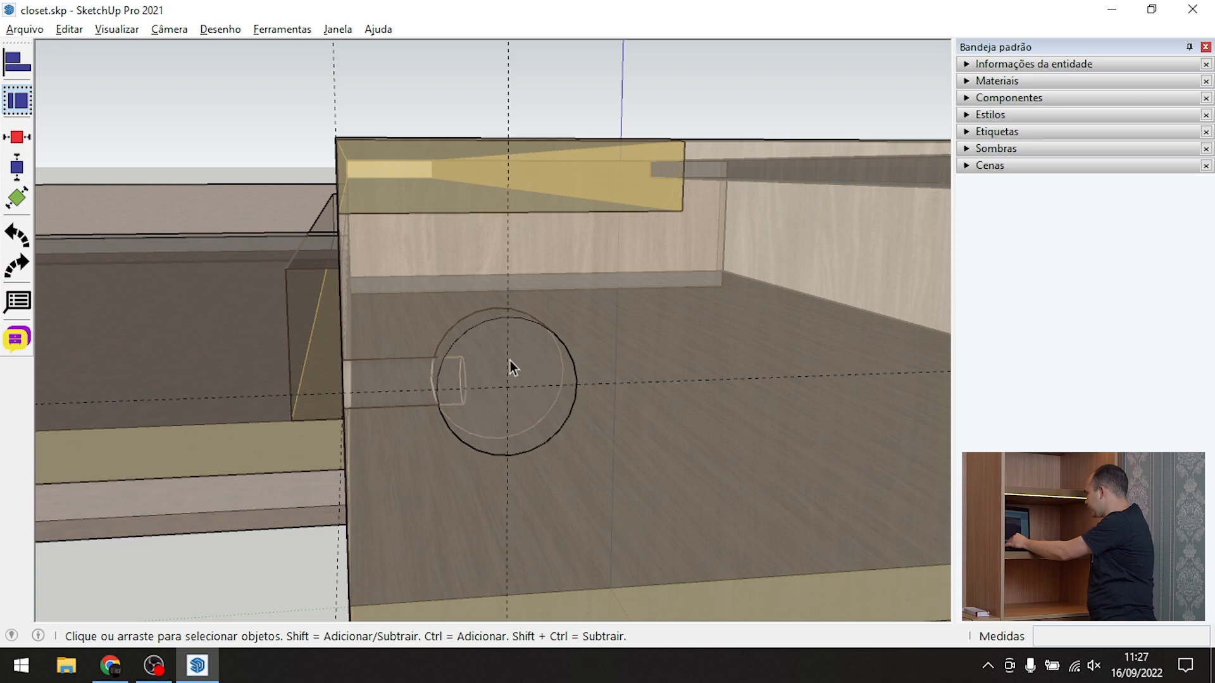
scroll(378, 431, down, 6)
scroll(241, 510, up, 10)
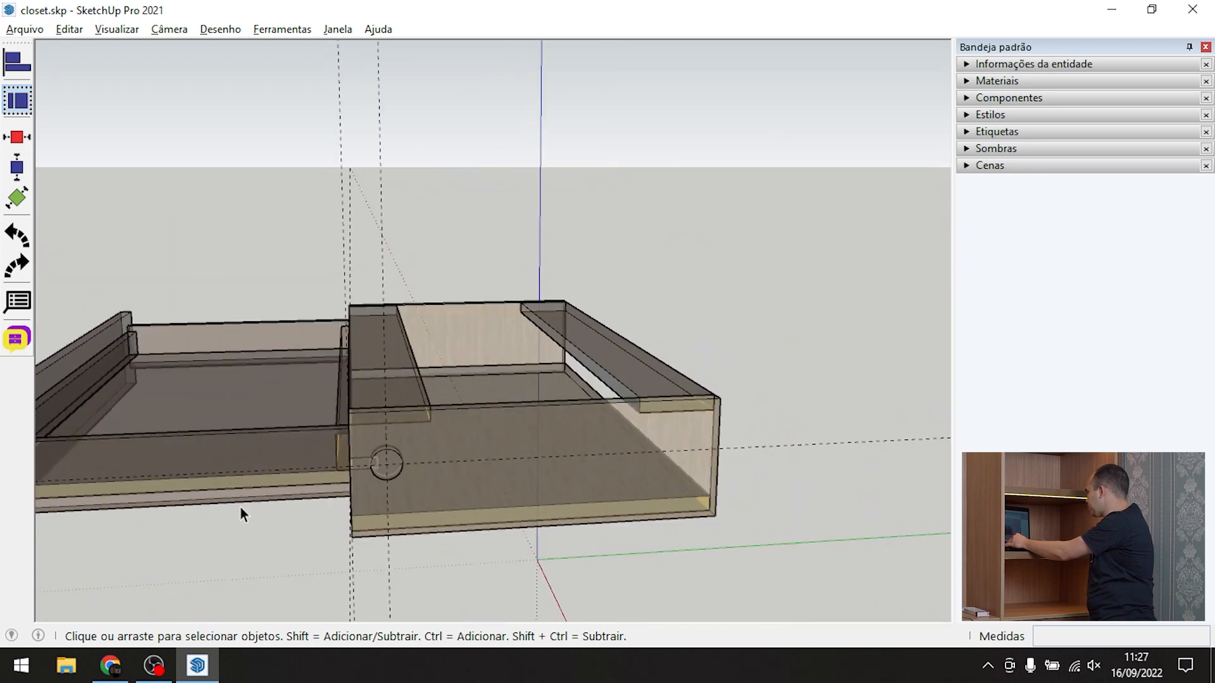
scroll(557, 395, up, 2)
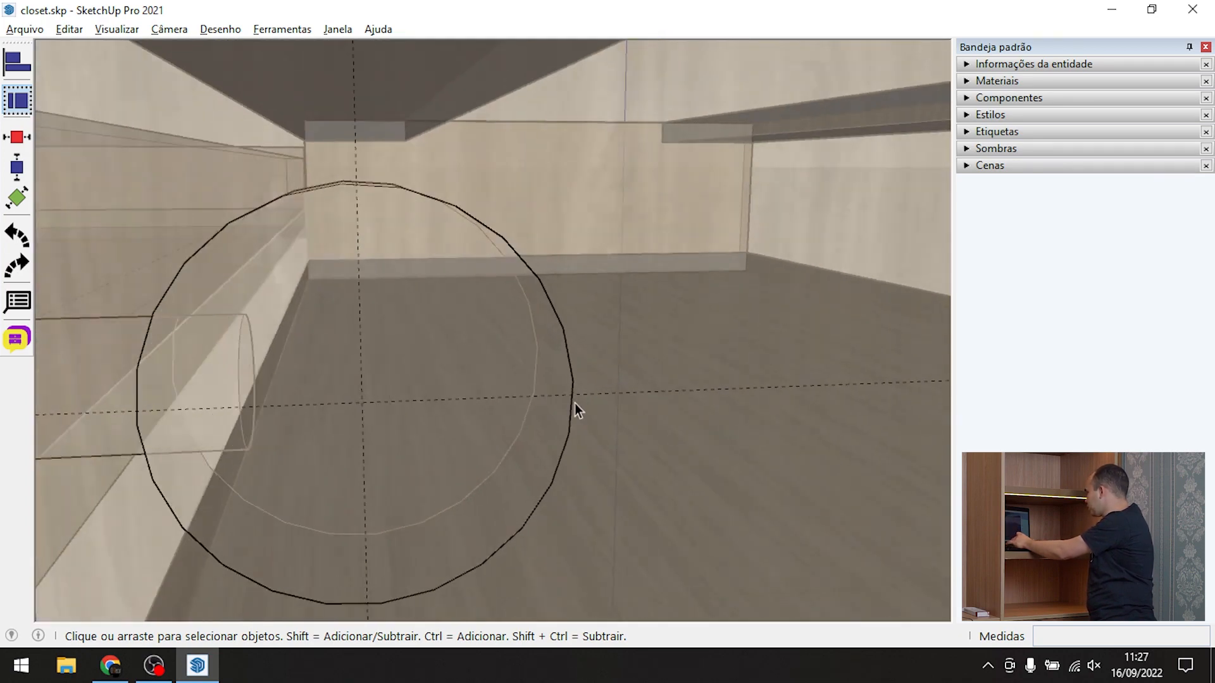
key(l)
click(573, 380)
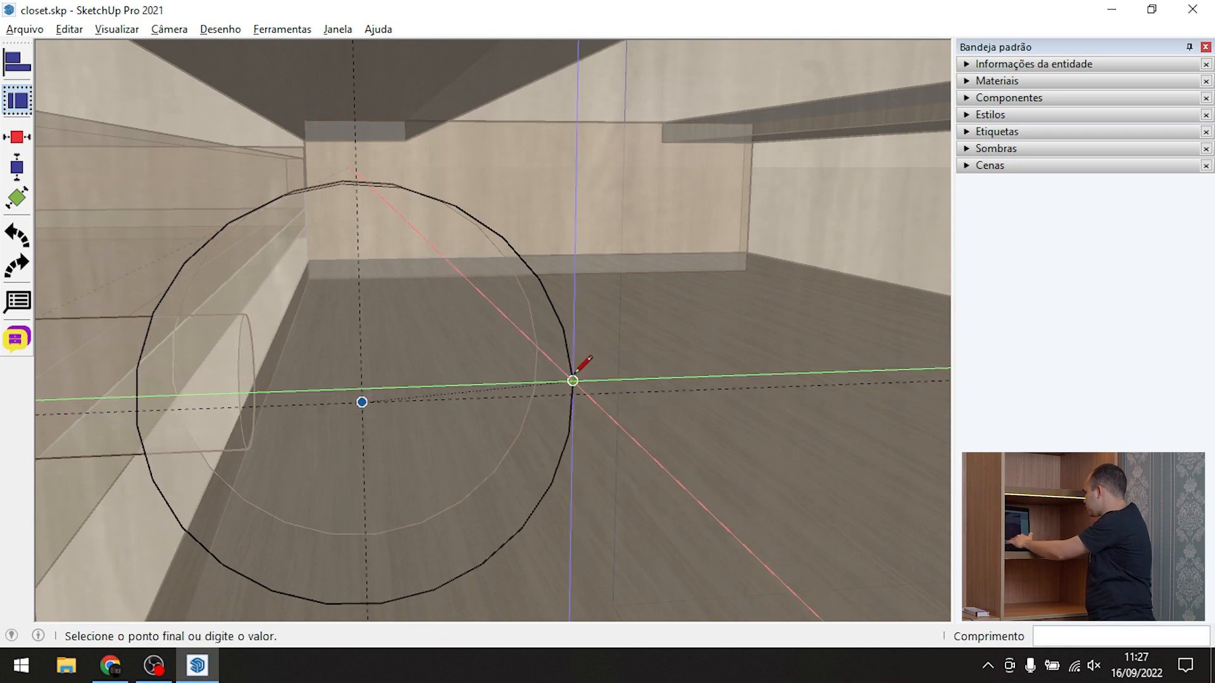
scroll(426, 389, down, 6)
scroll(424, 395, down, 4)
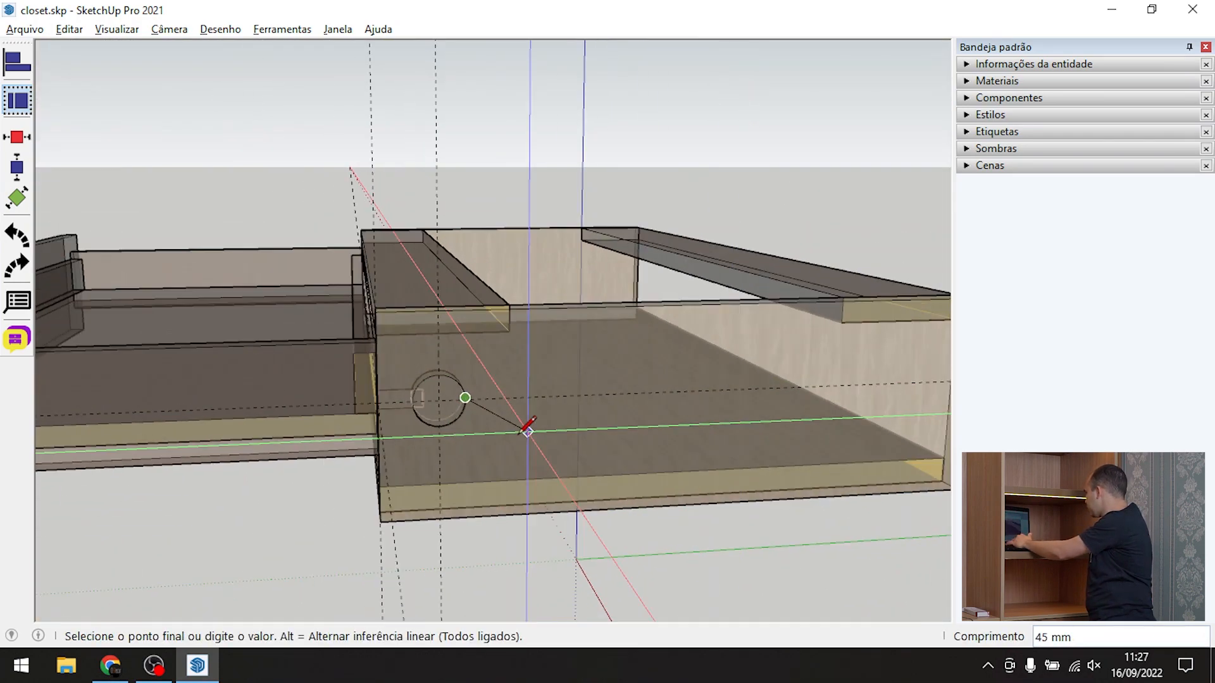
scroll(829, 410, up, 6)
click(757, 436)
key(space)
Draw a parallel line about 365 mm long just below the guide, from the large circle to the panel's rear edge
scroll(829, 343, down, 6)
scroll(486, 394, up, 3)
scroll(514, 369, up, 6)
key(l)
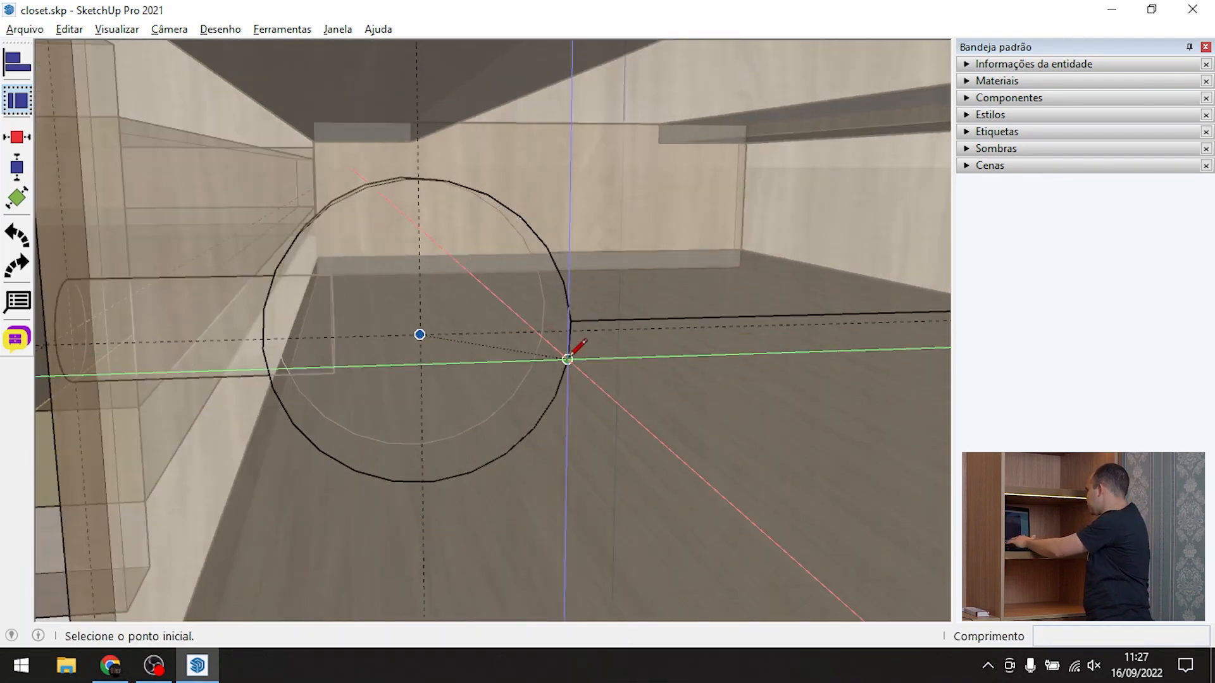
click(568, 359)
scroll(372, 413, down, 6)
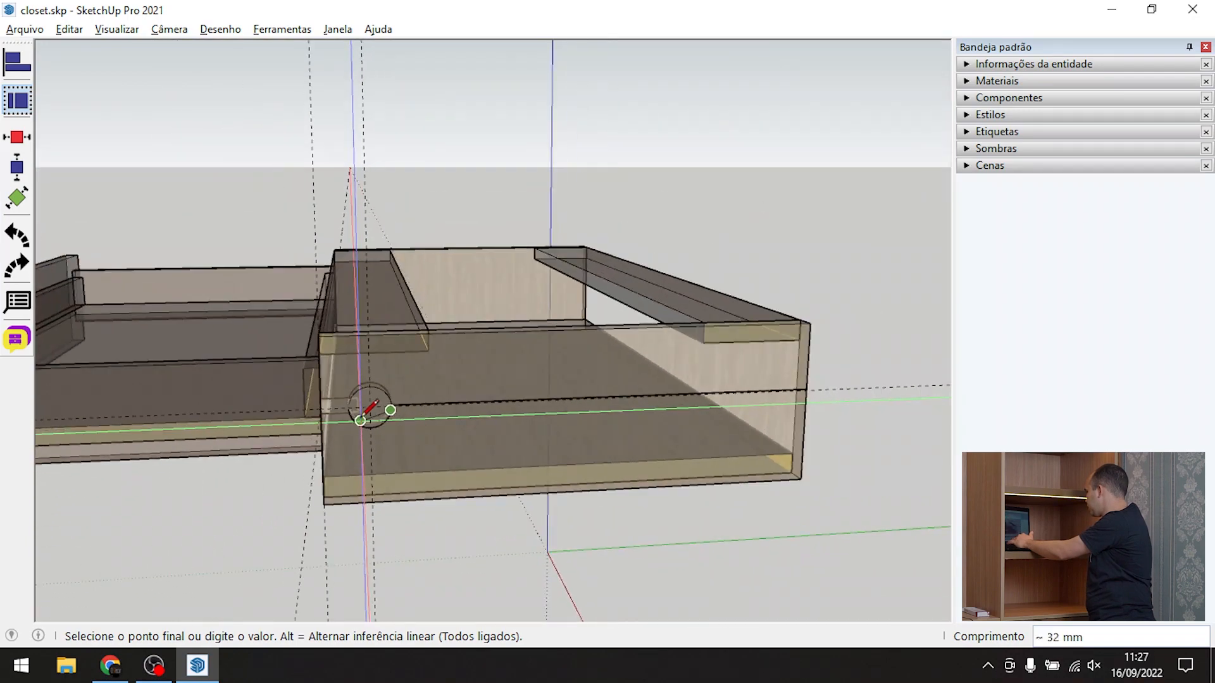
scroll(816, 385, up, 4)
click(812, 380)
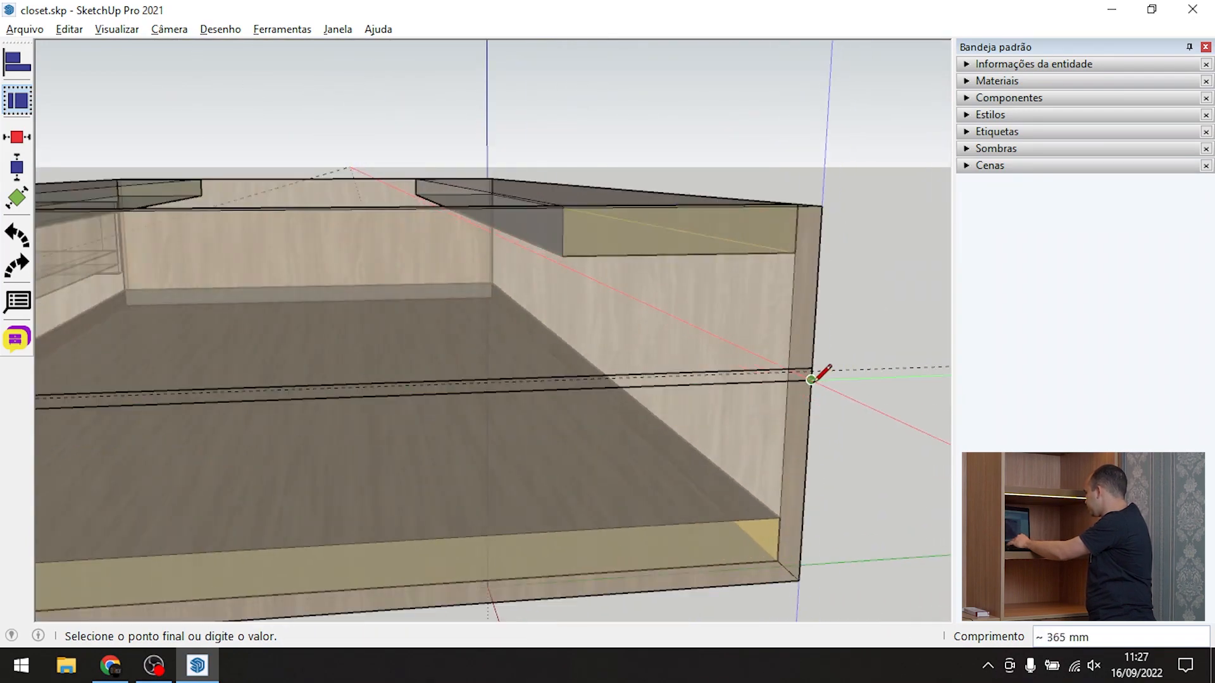
key(space)
Join the two parallel lines with a short line at the side panel's rear edge to close the strip
scroll(882, 408, down, 6)
scroll(563, 378, up, 5)
scroll(538, 393, up, 7)
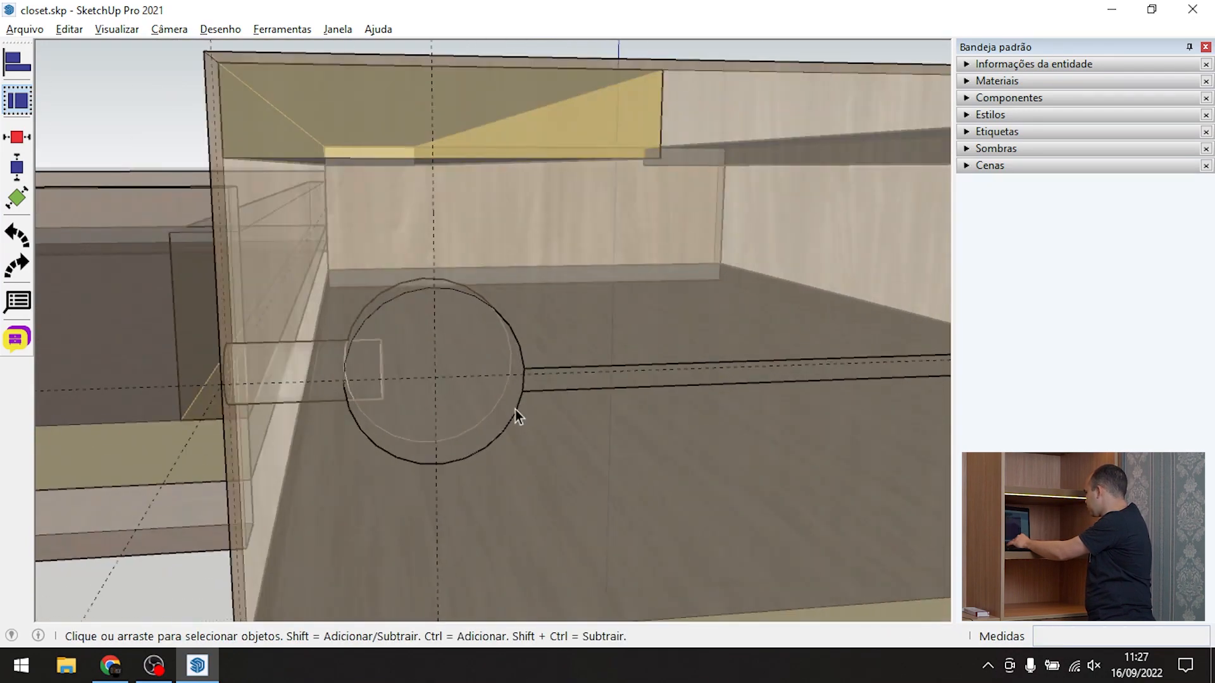
middle_drag(518, 414, 621, 434)
scroll(285, 427, down, 2)
scroll(285, 427, down, 6)
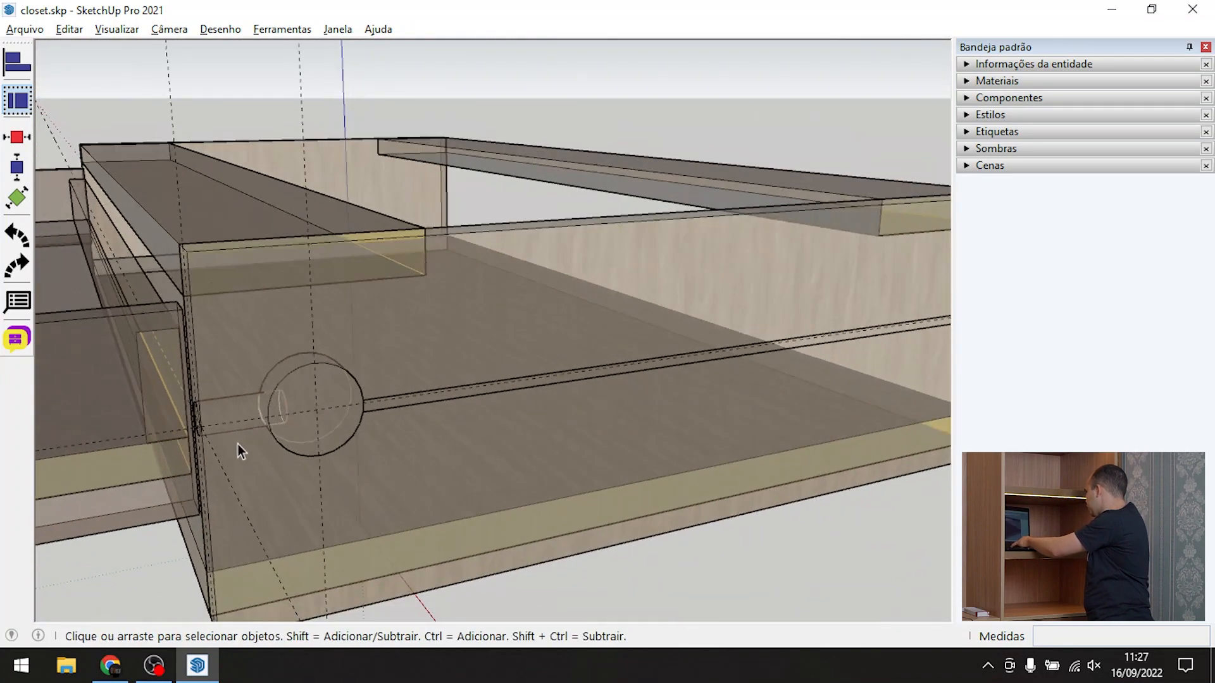
key(l)
scroll(744, 351, up, 8)
scroll(726, 342, down, 1)
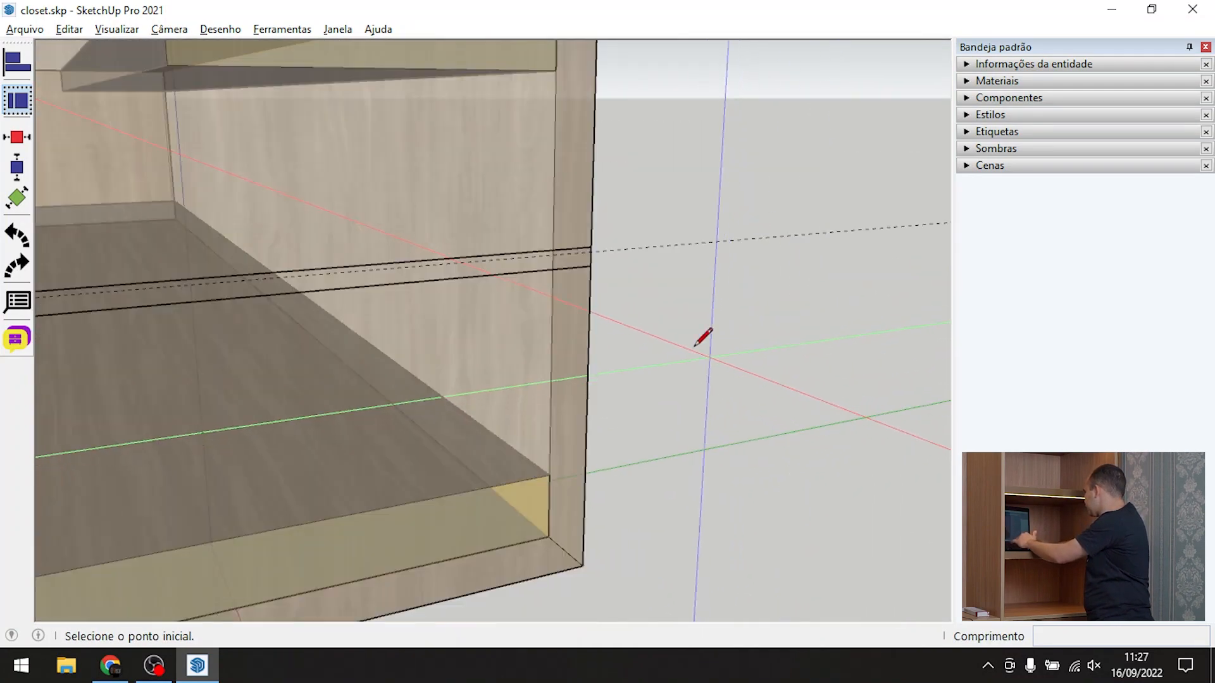
click(591, 266)
click(591, 249)
key(space)
scroll(835, 332, down, 3)
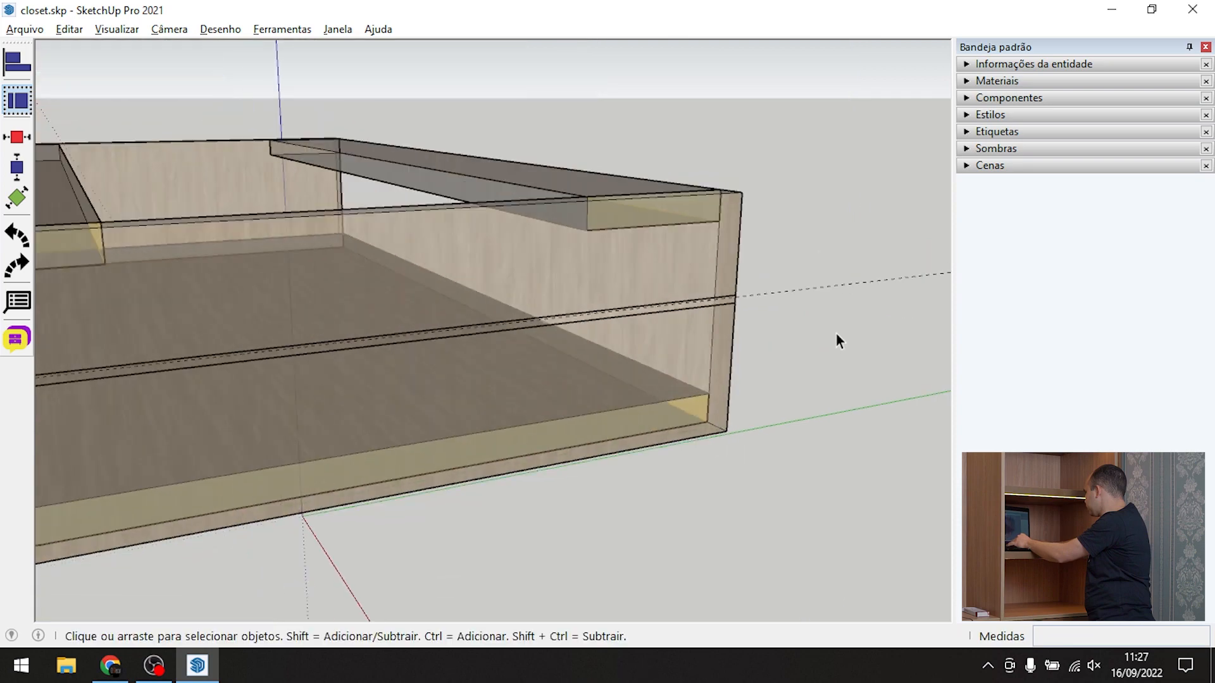
Push the narrow strip 6 mm into the side panel to form a groove running from the round recess to the rear edge
scroll(548, 373, up, 10)
key(p)
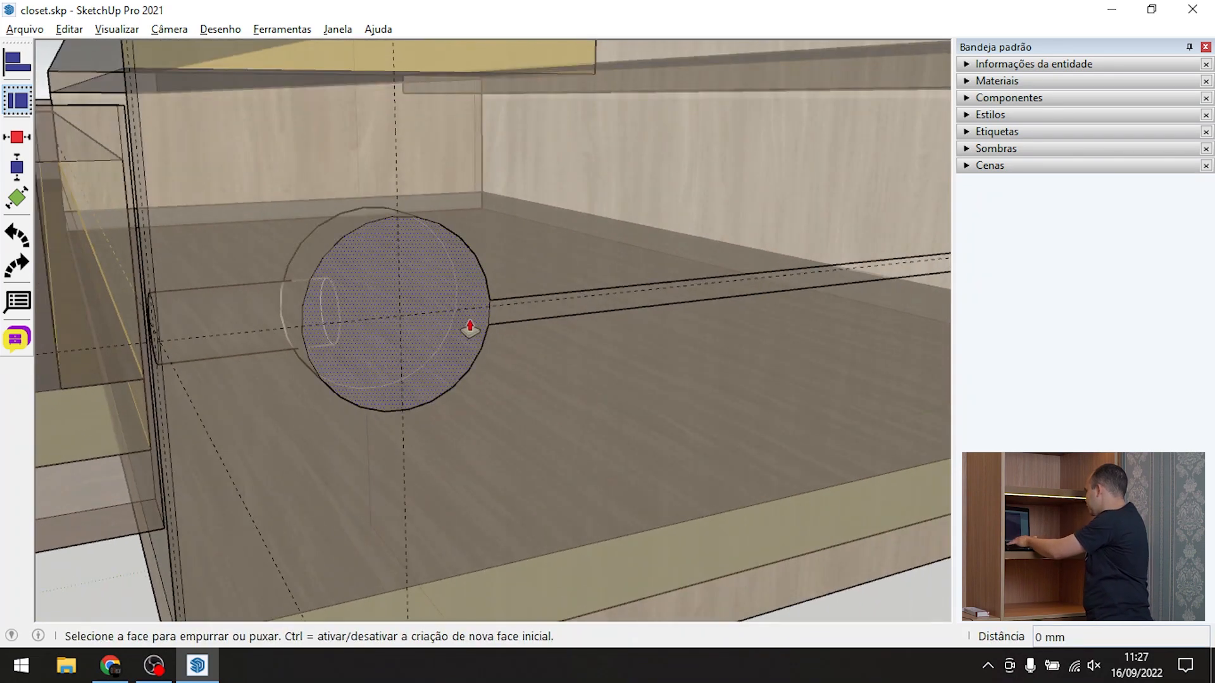
click(498, 321)
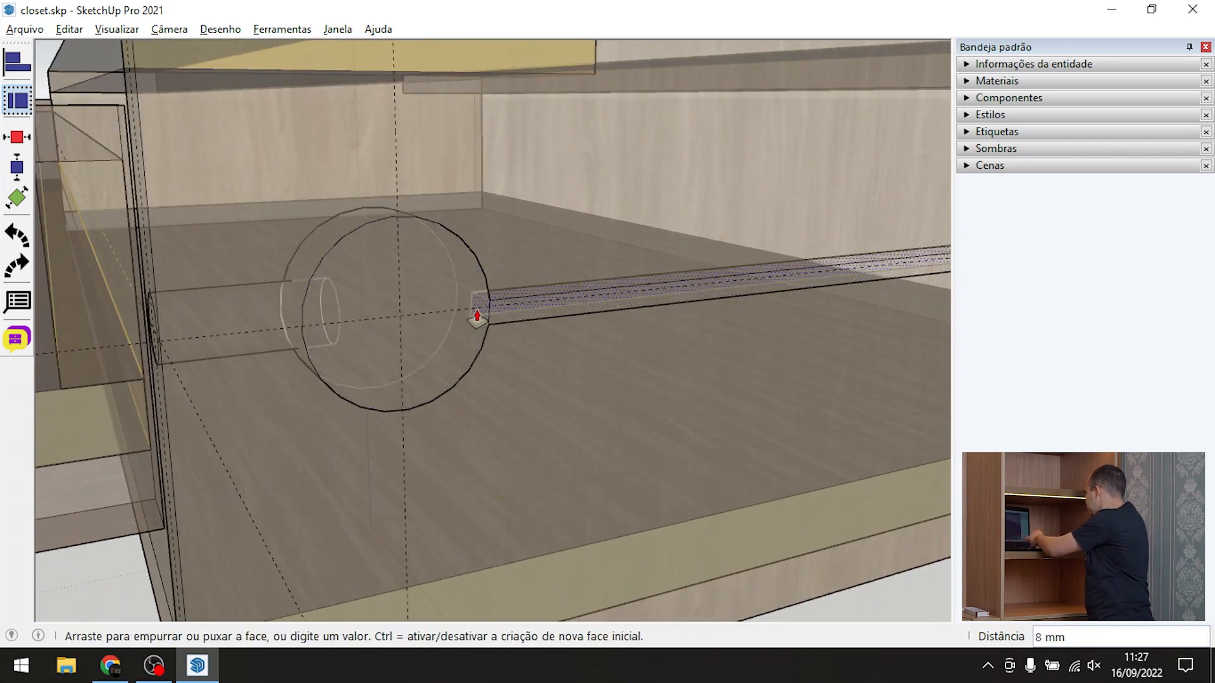
key(Return)
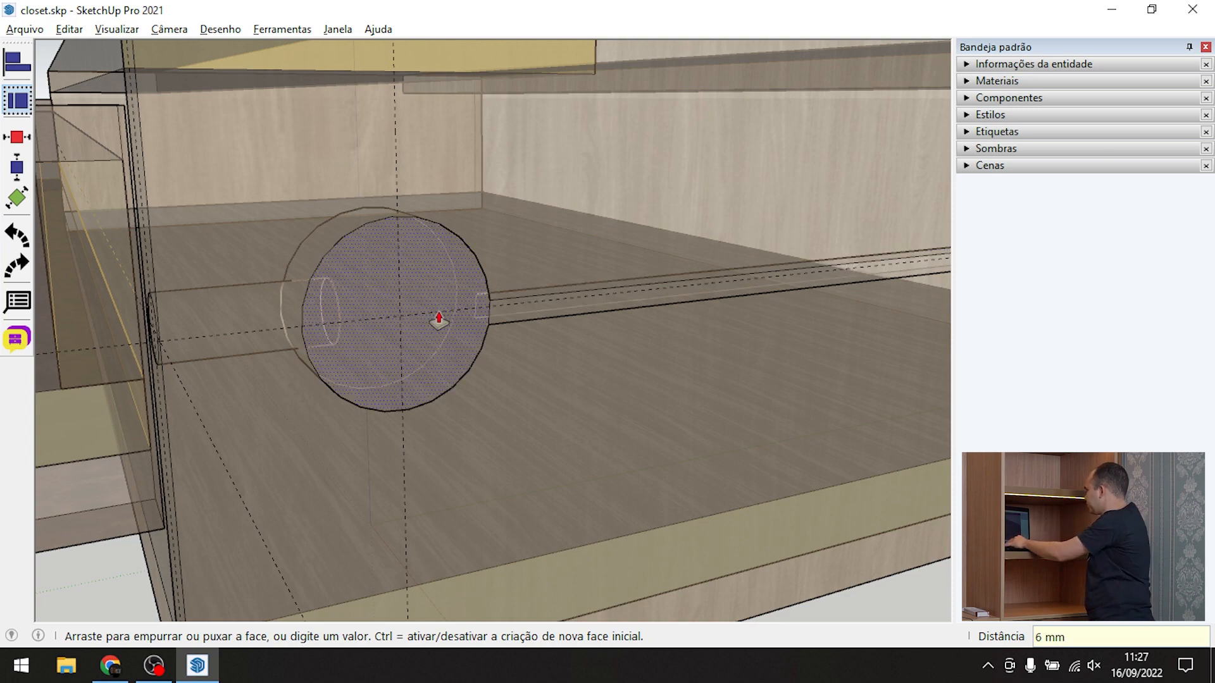
key(space)
Clear the guides and examine the connected hole, round recess and groove in the side panel
scroll(397, 377, down, 3)
middle_drag(623, 447, 727, 396)
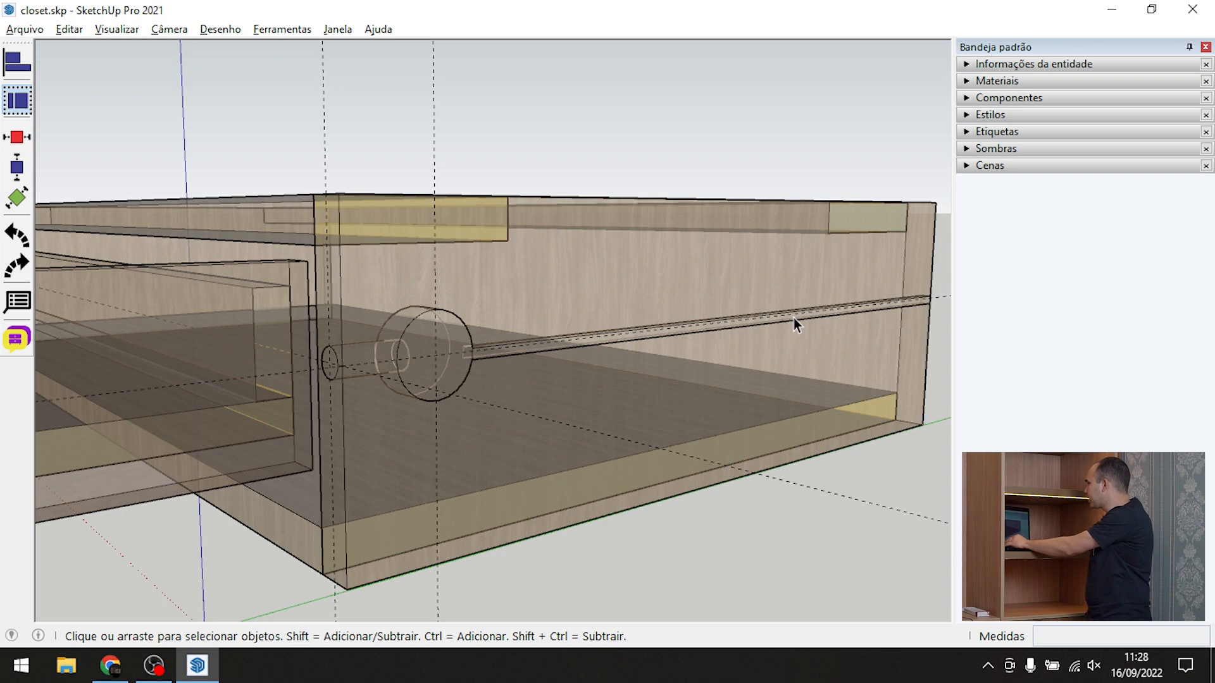
scroll(677, 385, down, 3)
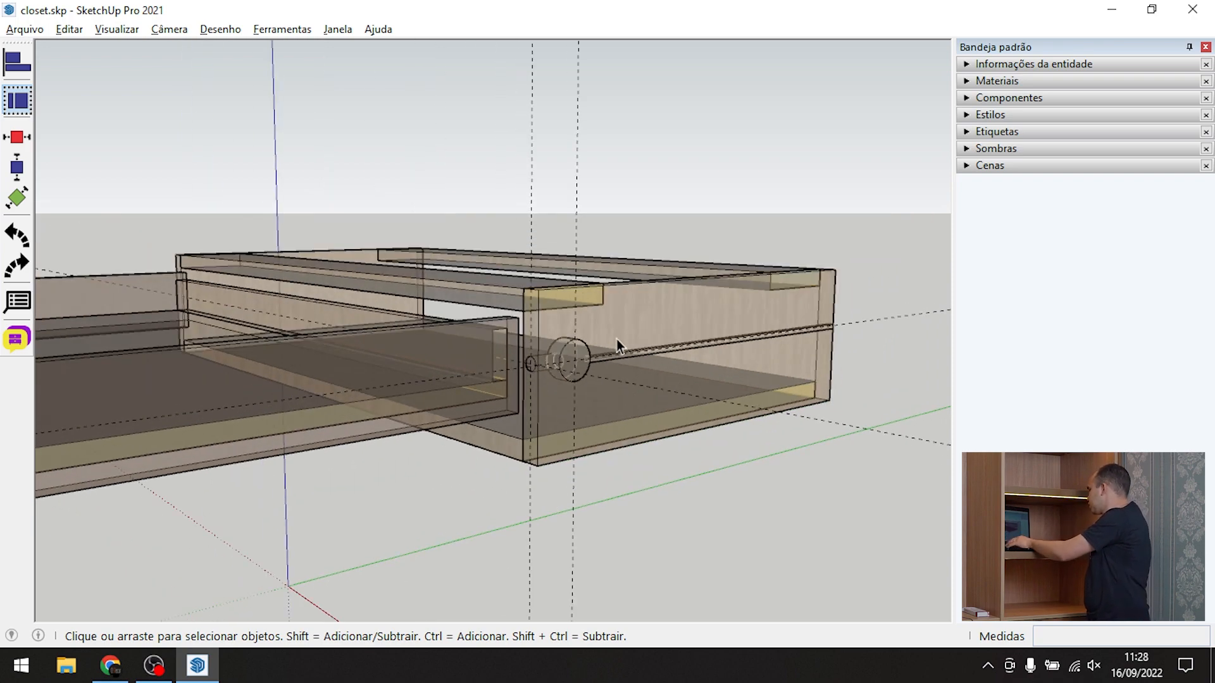
scroll(577, 364, up, 1)
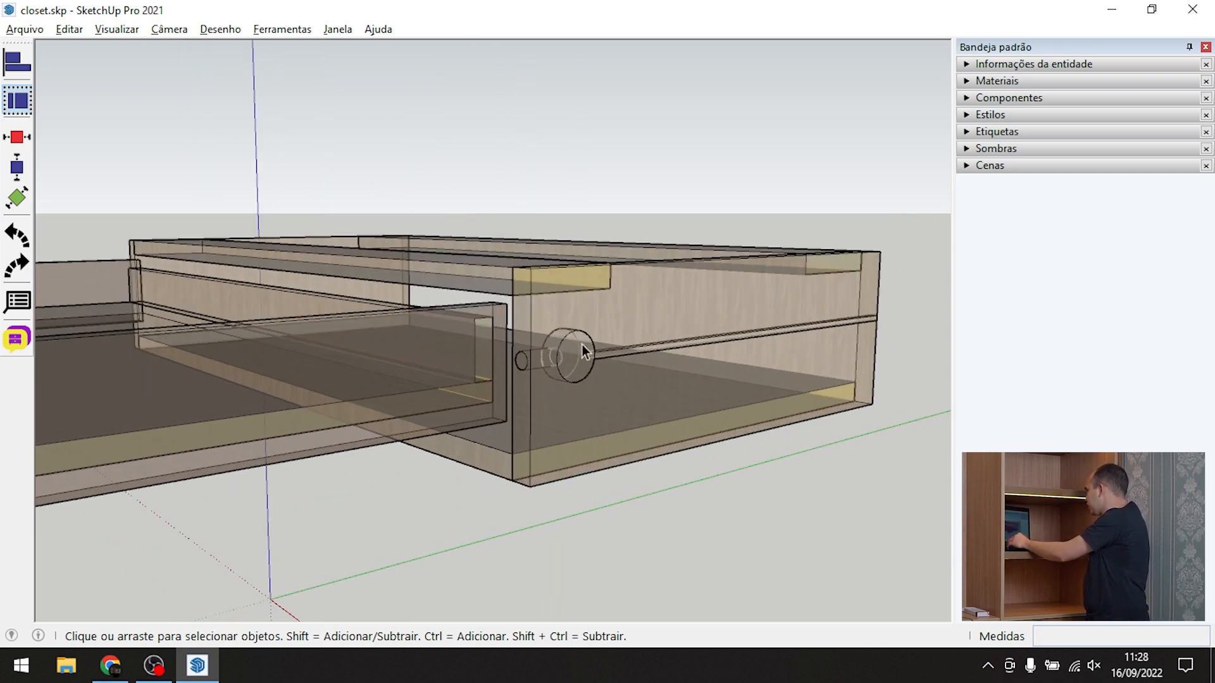
scroll(605, 347, down, 2)
middle_drag(559, 460, 659, 457)
scroll(643, 442, up, 1)
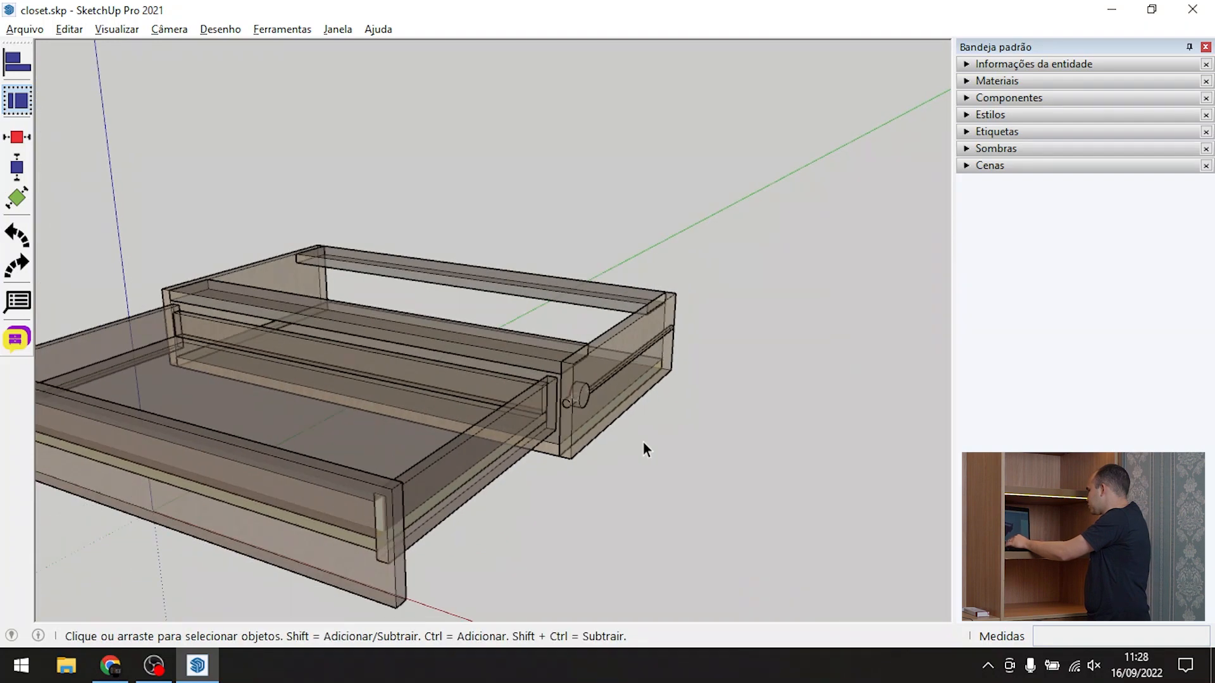
scroll(644, 441, down, 1)
Turn off the X-ray view and close the middle drawer with the Interact tool
key(x)
scroll(594, 417, down, 4)
key(i)
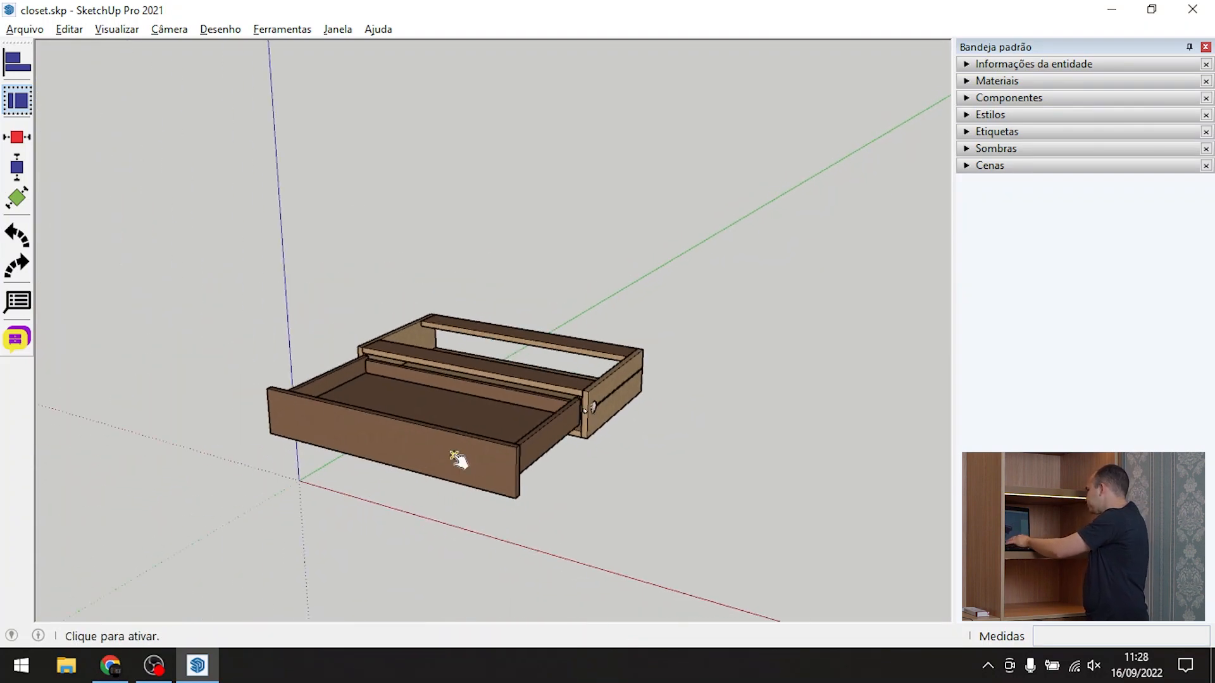
click(529, 410)
Show the rest of the closet again and bring the upper part of its front into view
scroll(530, 410, down, 3)
key(u)
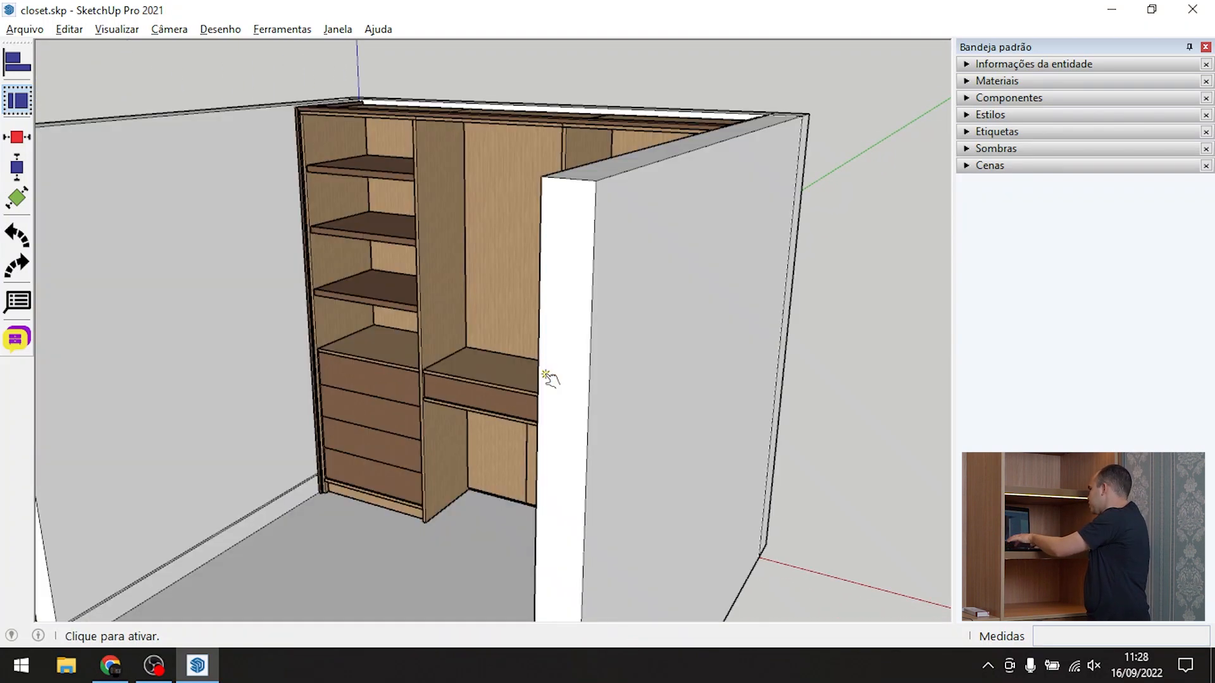
scroll(530, 410, down, 2)
middle_drag(530, 410, 694, 244)
scroll(556, 189, up, 2)
key(space)
scroll(499, 228, up, 4)
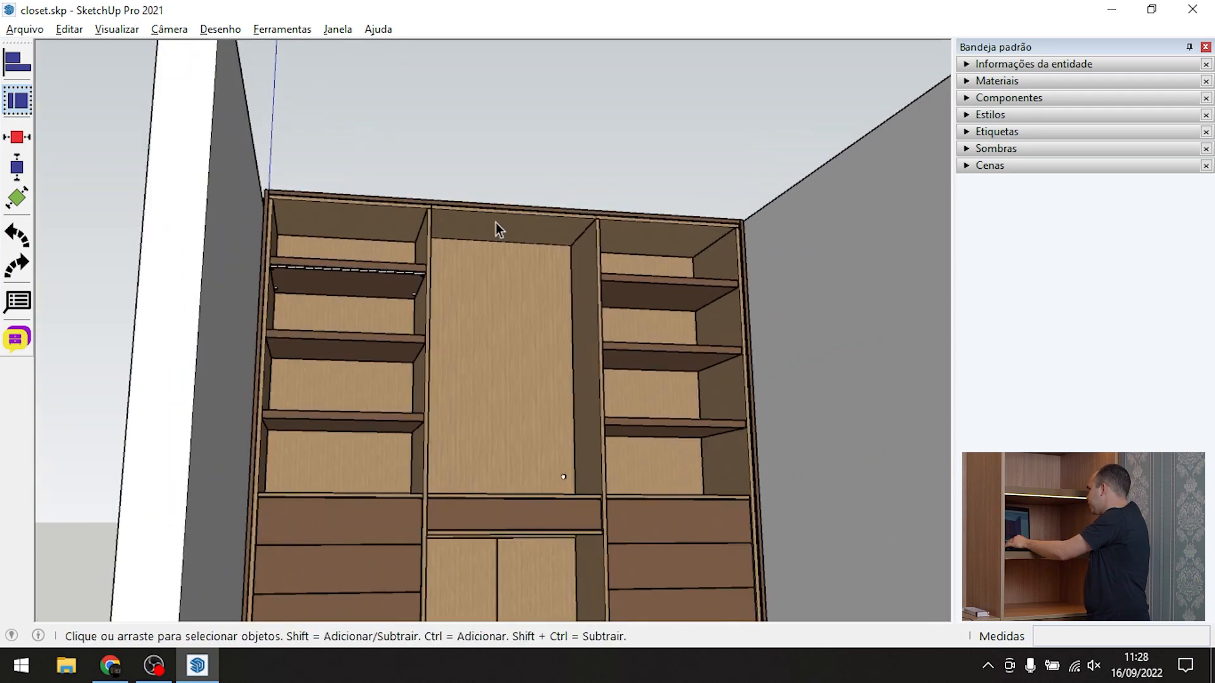
Draw a rectangle of about 2284 x 18 mm over the front edge of the closet's top board, across its full width
middle_drag(548, 239, 496, 271)
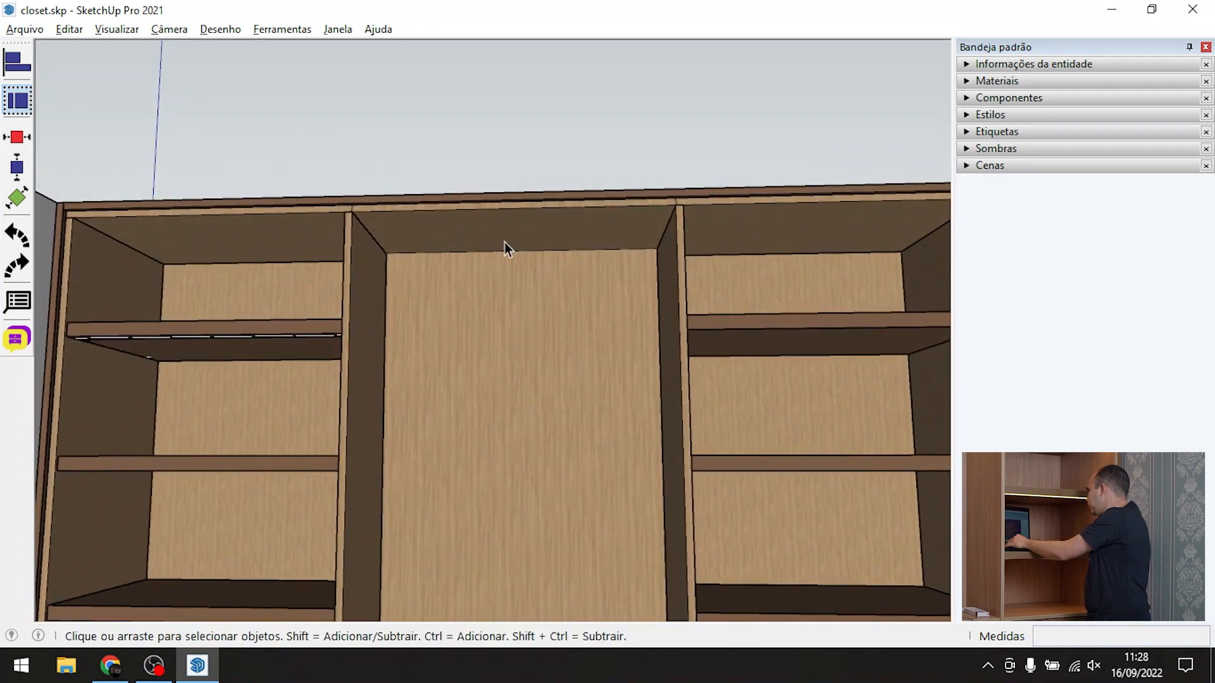
scroll(477, 256, down, 3)
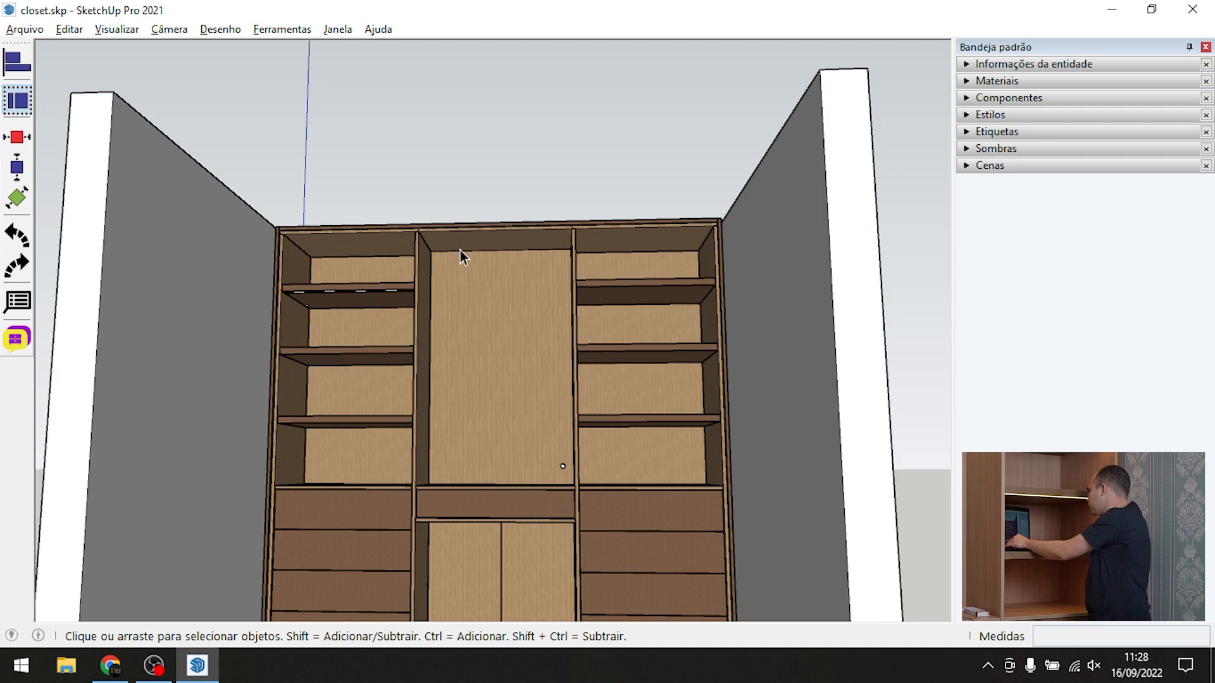
scroll(522, 262, up, 3)
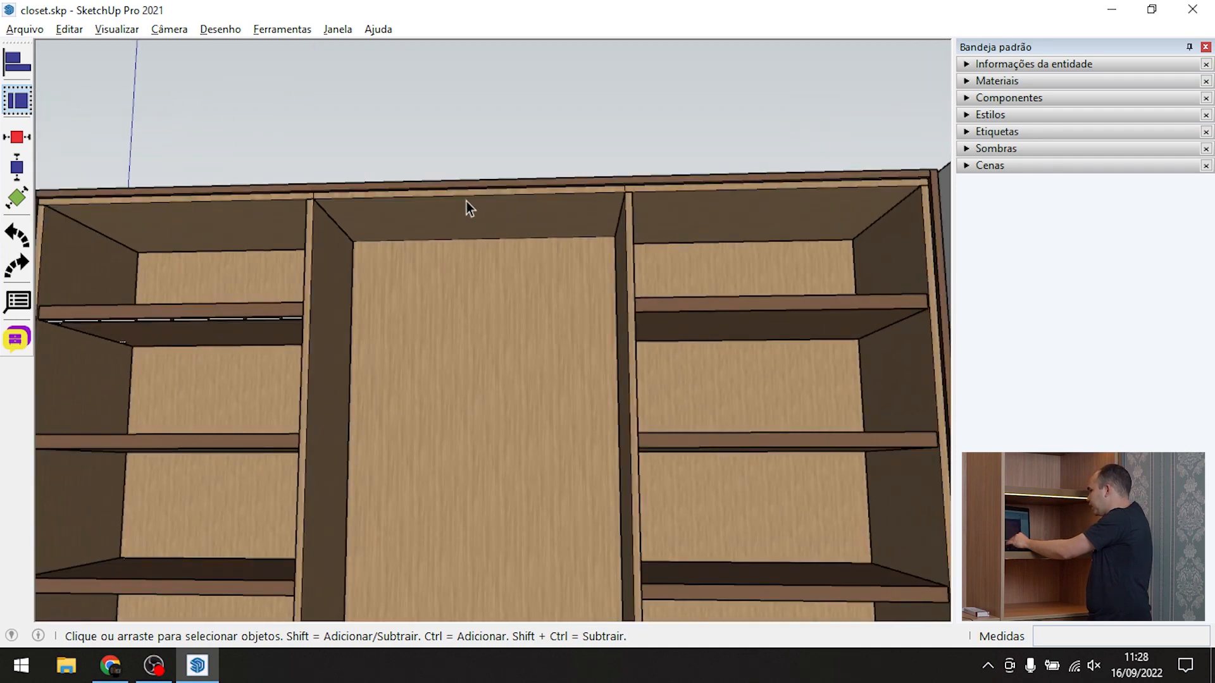
scroll(466, 201, down, 3)
scroll(202, 199, up, 6)
scroll(138, 211, up, 1)
scroll(136, 218, down, 4)
key(t)
key(space)
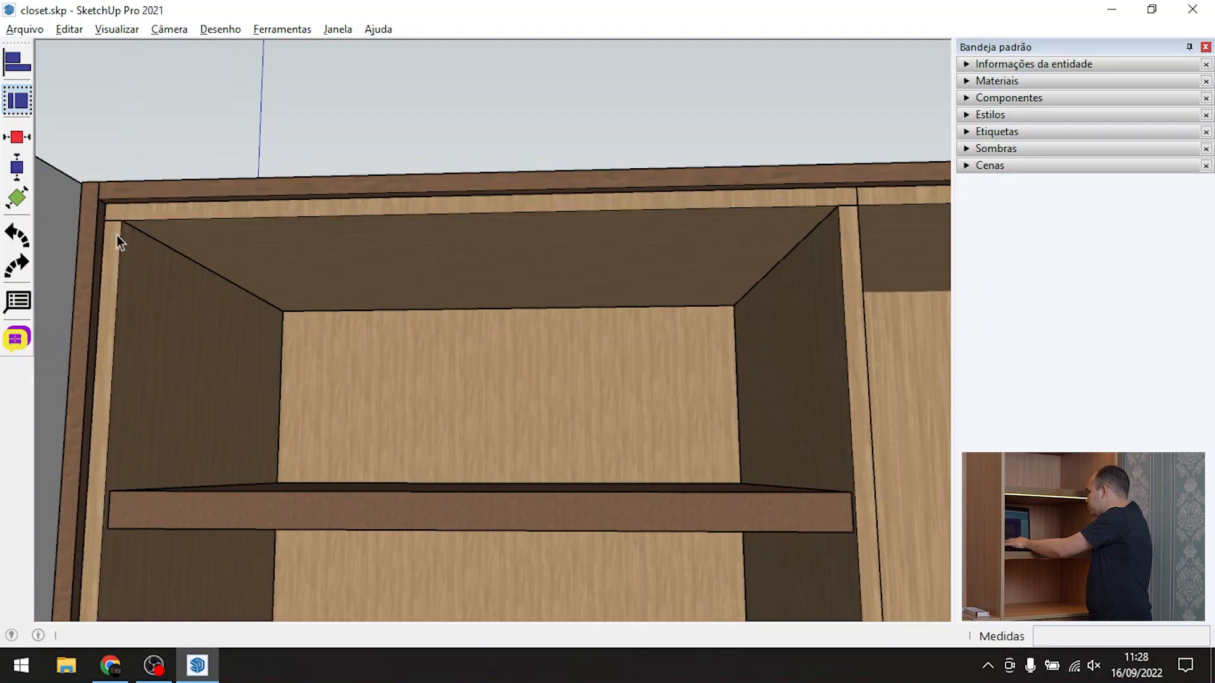
key(r)
scroll(120, 231, up, 5)
click(66, 214)
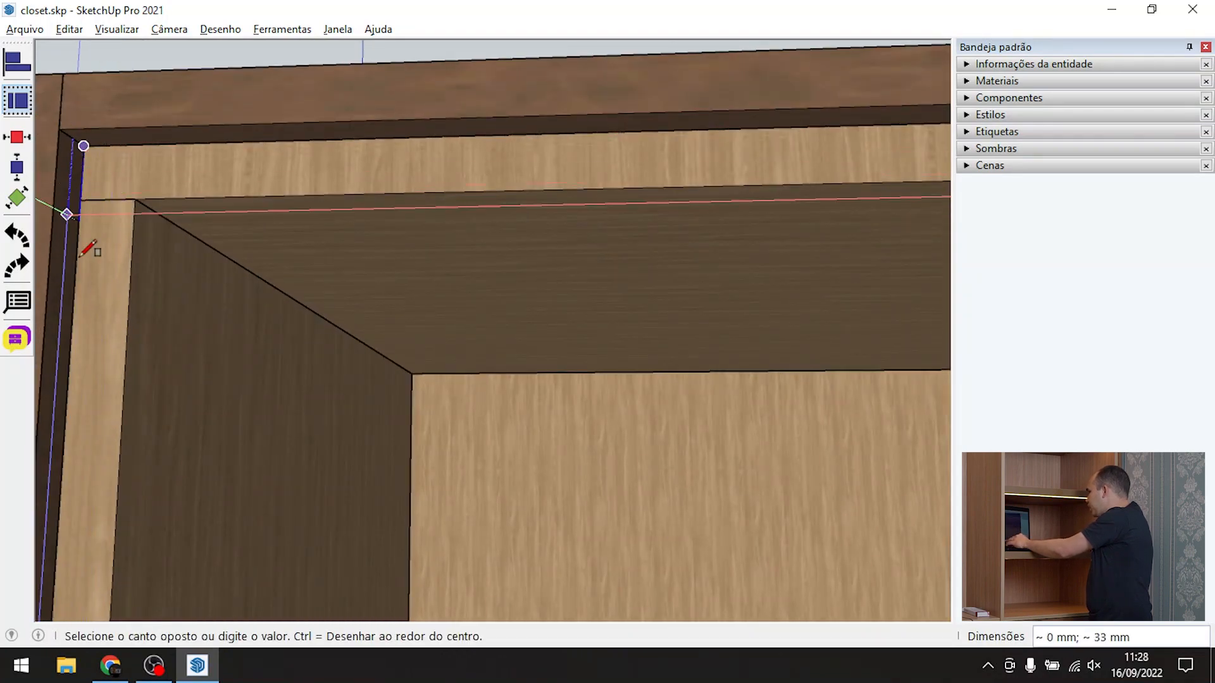
scroll(81, 256, down, 8)
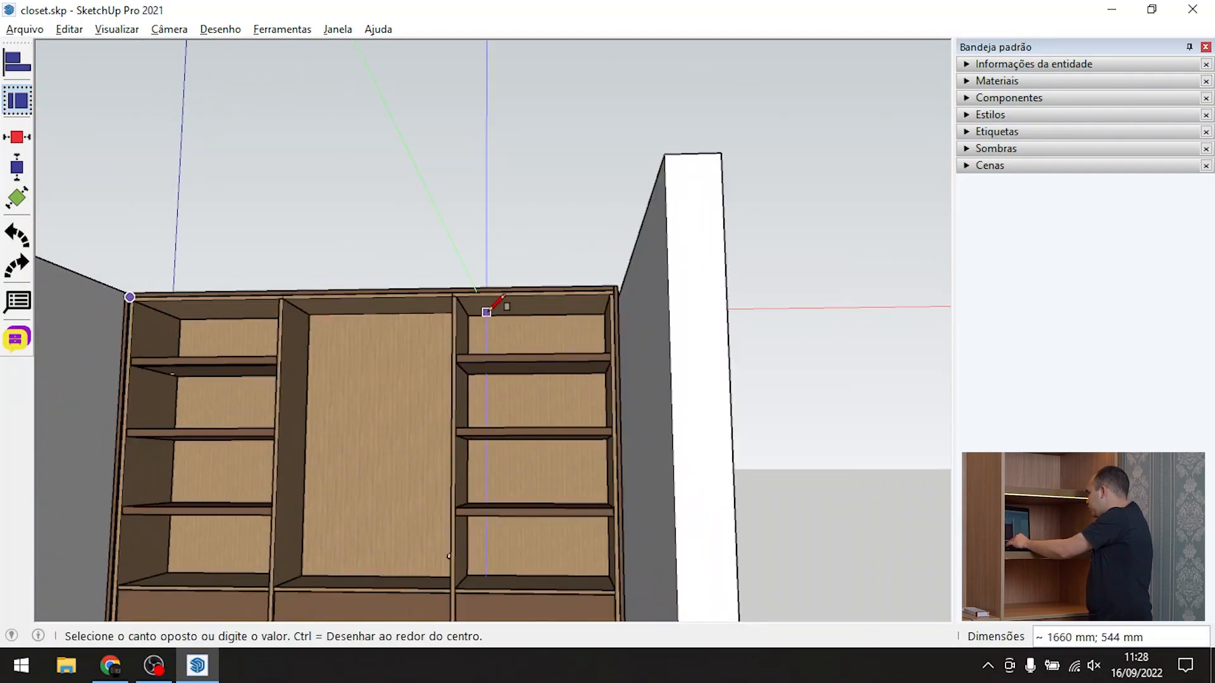
scroll(486, 312, up, 6)
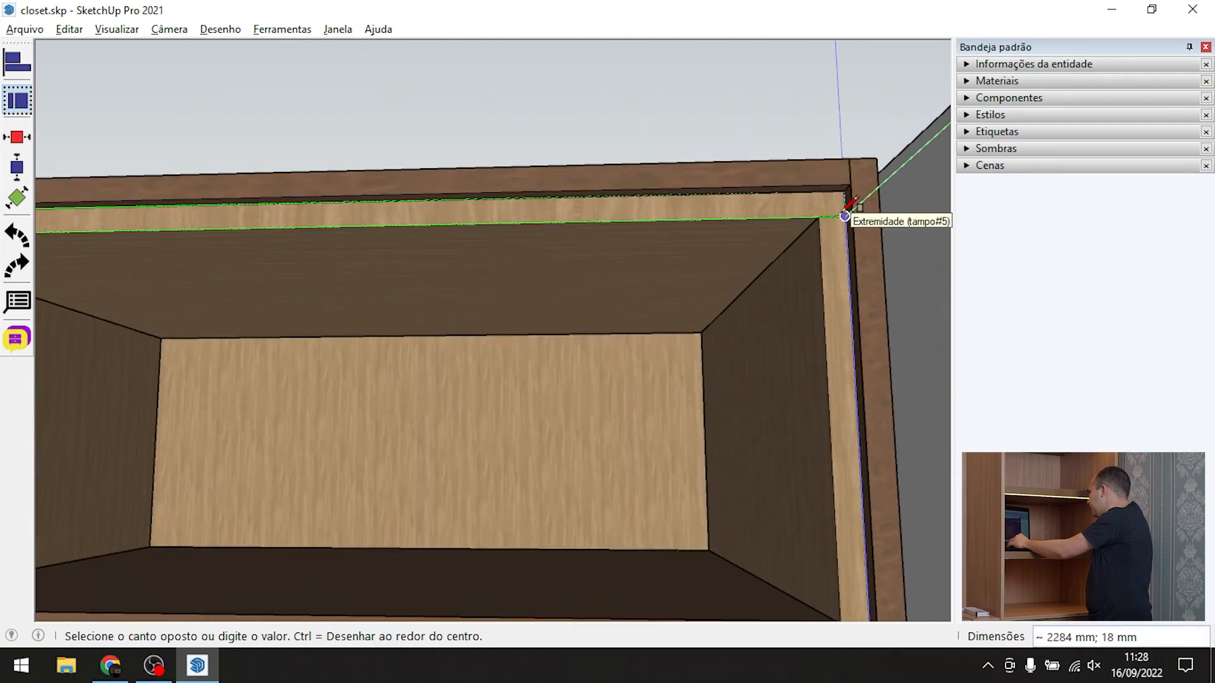
click(845, 216)
key(space)
scroll(748, 364, down, 5)
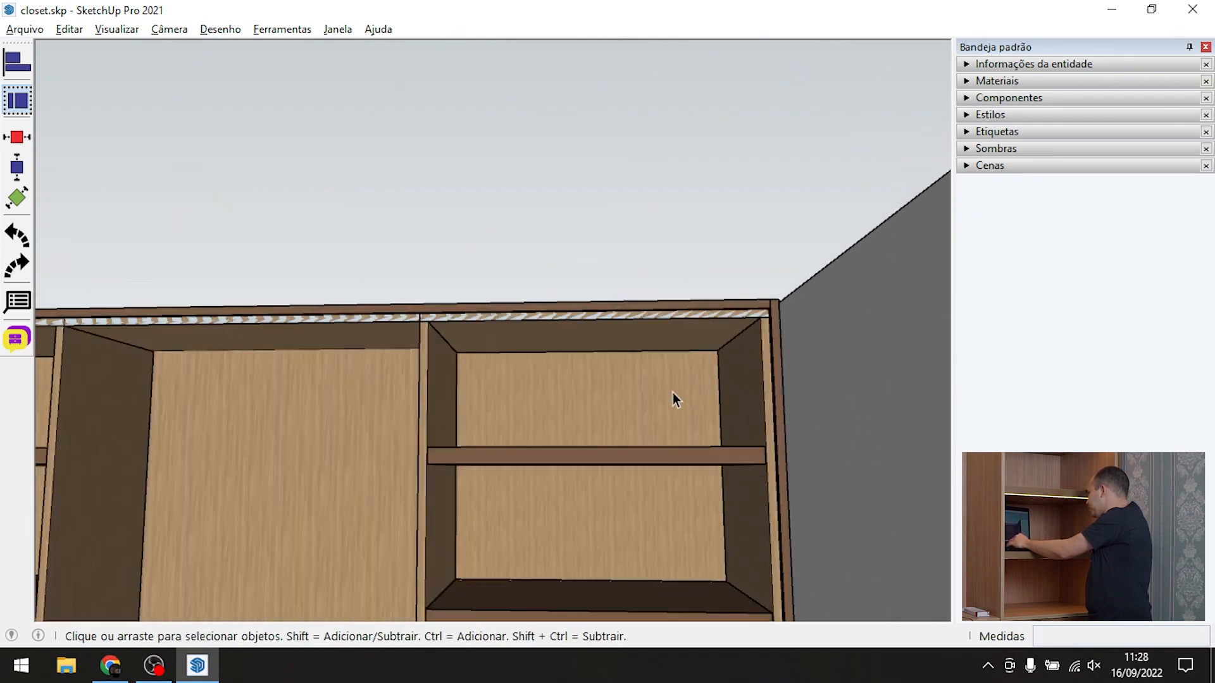
Extrude the thin rectangle backwards over the full depth of the closet's top board with Push/Pull
scroll(537, 282, up, 5)
middle_drag(347, 423, 227, 377)
key(p)
scroll(248, 323, up, 3)
click(262, 265)
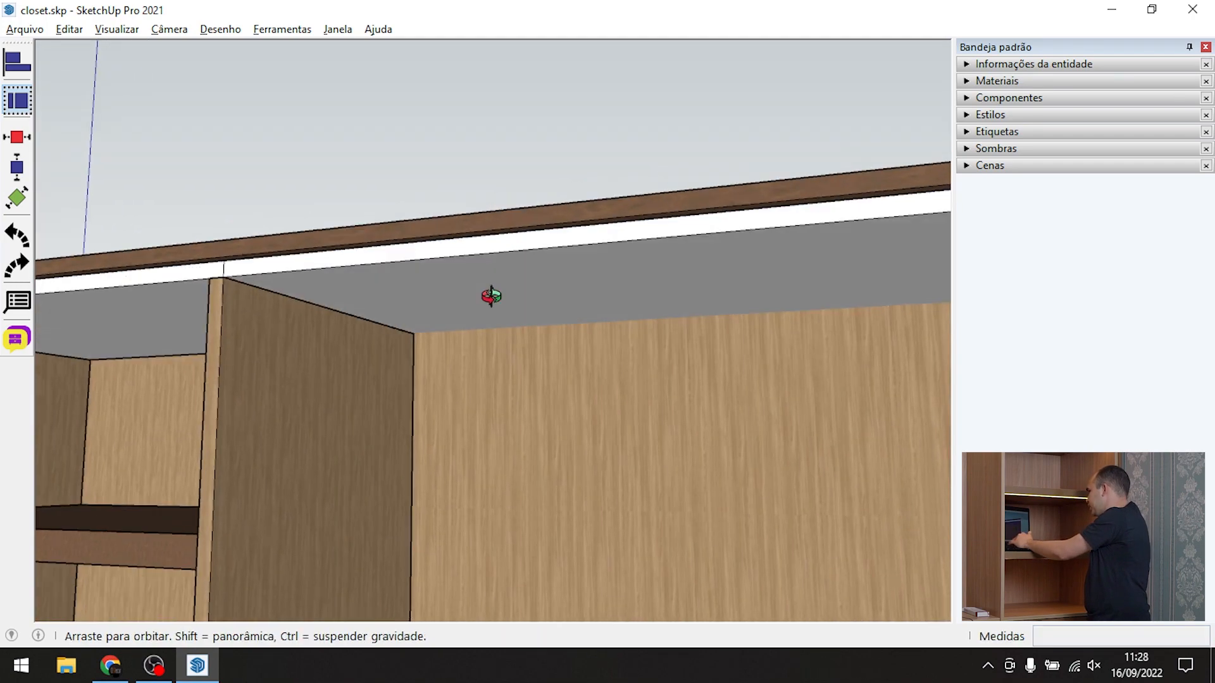
middle_drag(507, 283, 286, 633)
click(507, 231)
key(space)
scroll(501, 298, down, 5)
middle_drag(492, 415, 665, 282)
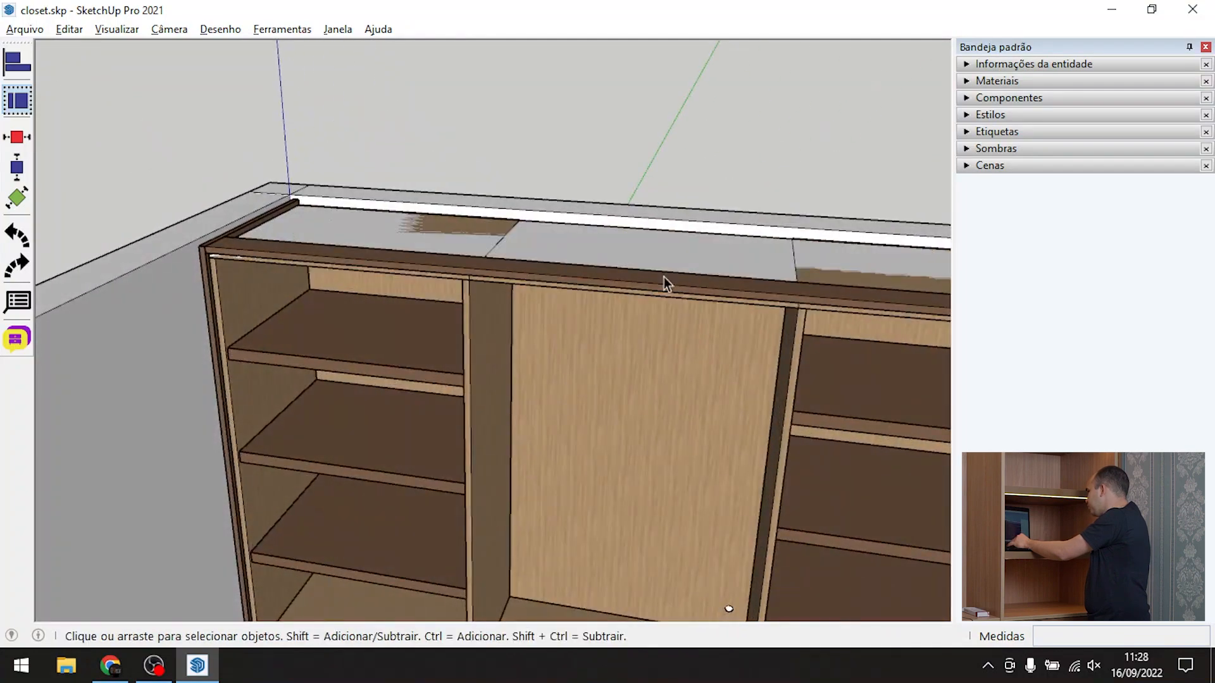
click(651, 260)
key(m)
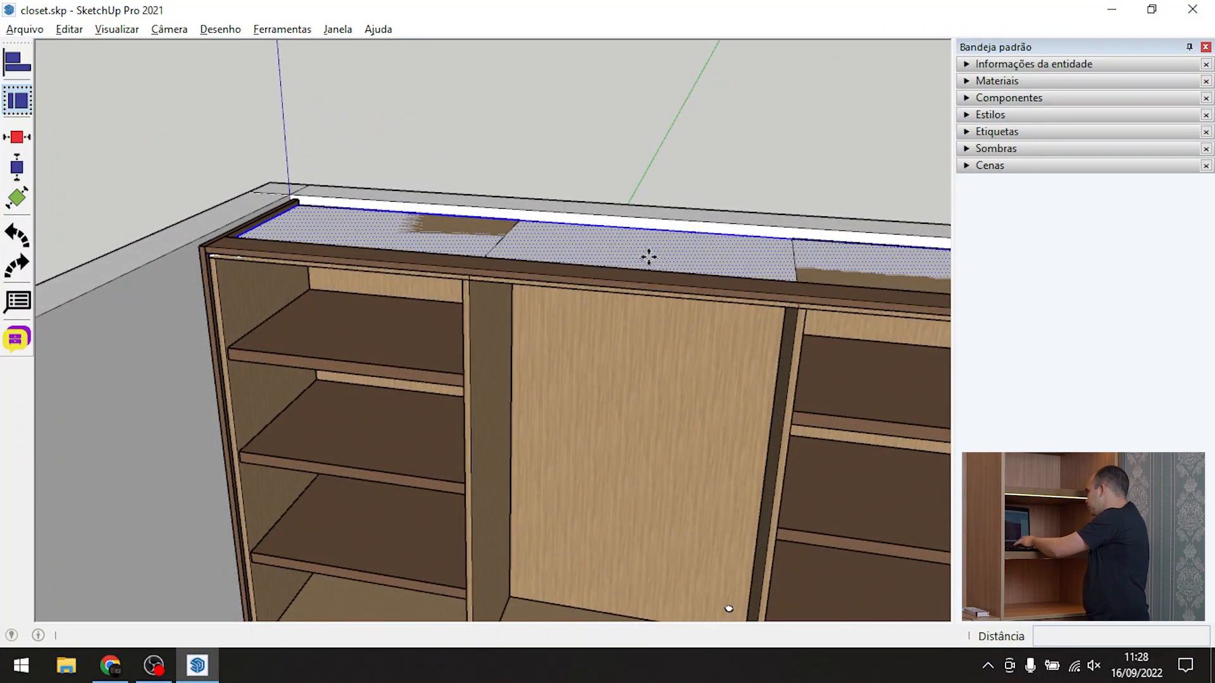
key(space)
middle_drag(570, 327, 781, 222)
scroll(616, 313, up, 3)
middle_drag(574, 315, 590, 238)
scroll(552, 264, down, 5)
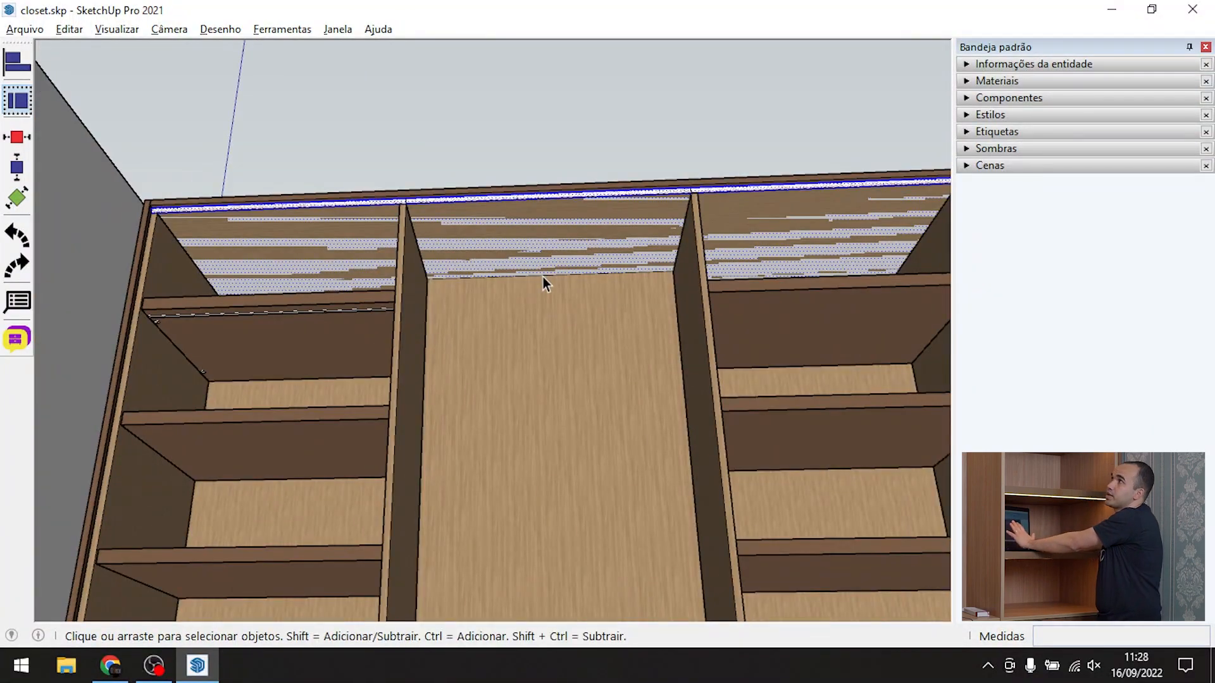
key(t)
scroll(507, 272, up, 3)
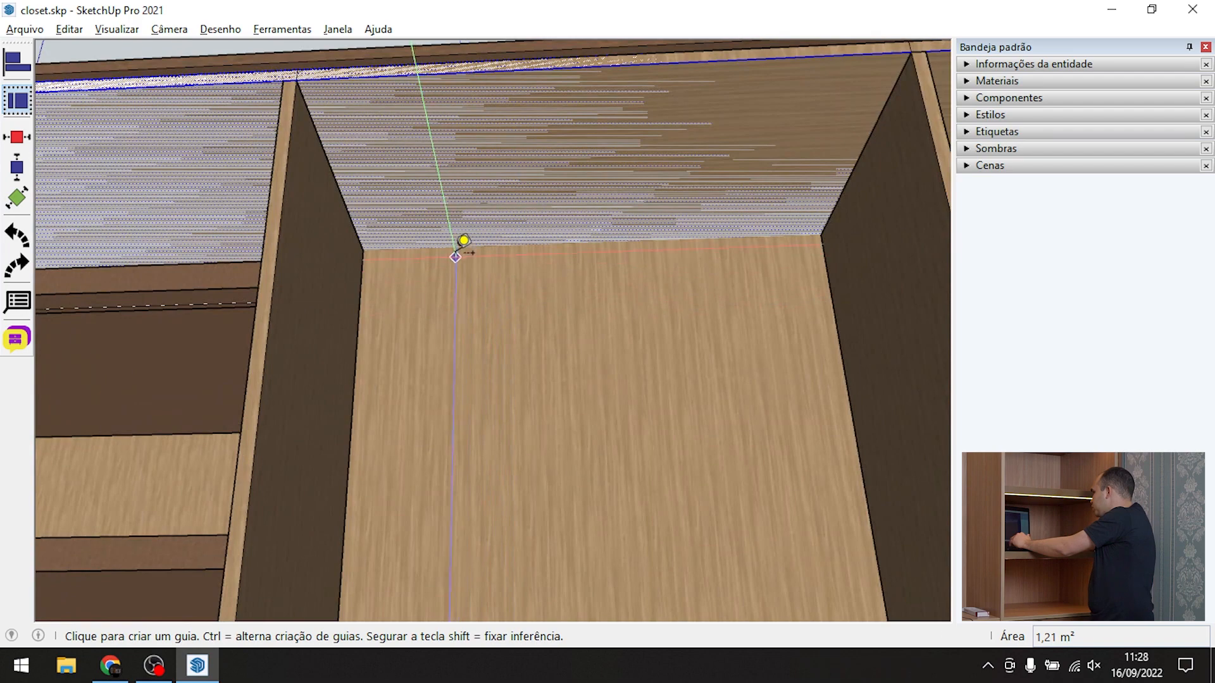
click(464, 231)
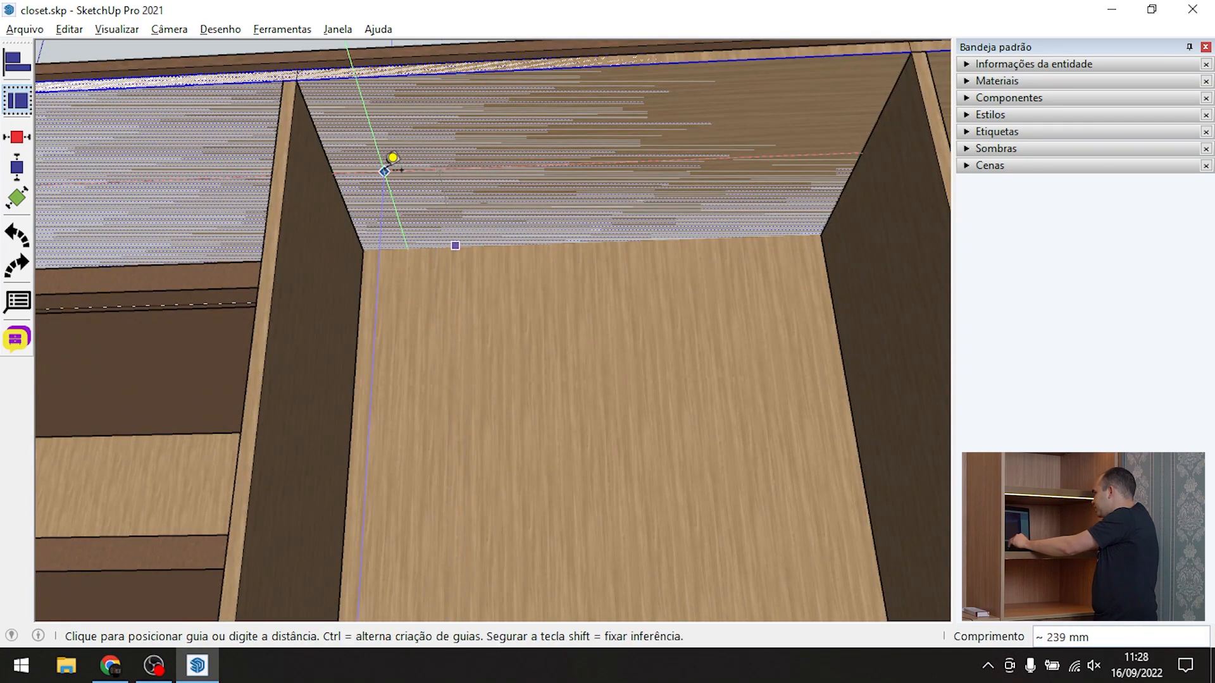
key(space)
key(x)
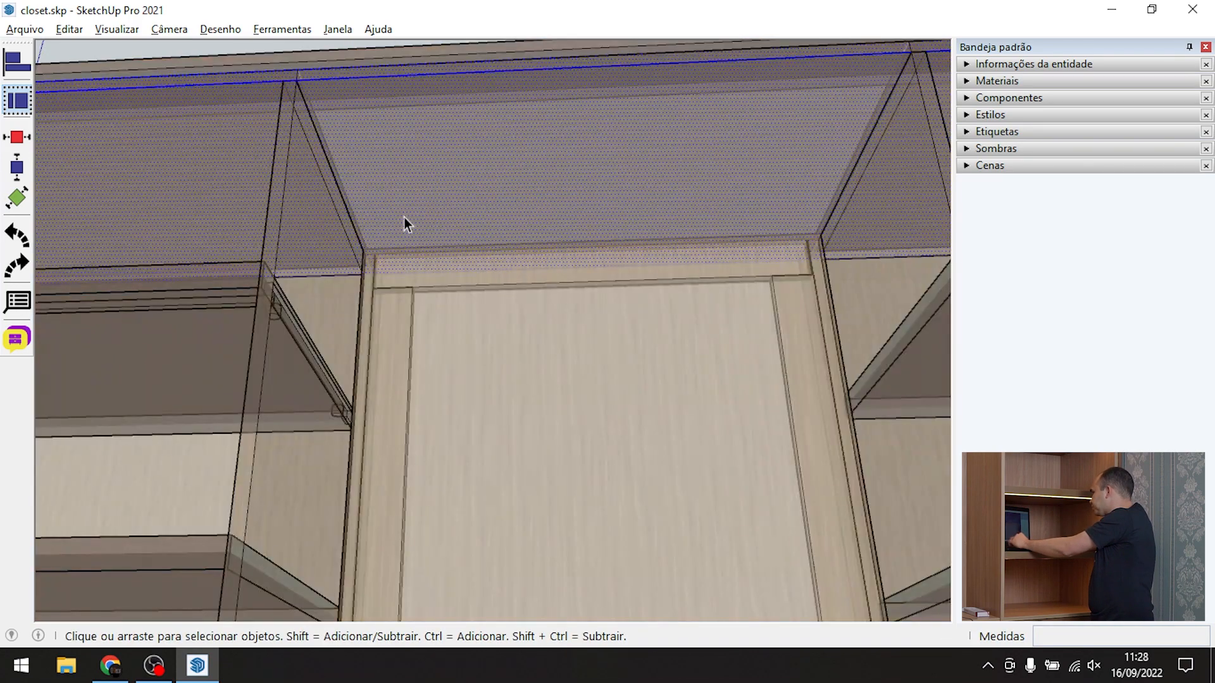
key(x)
scroll(466, 279, down, 5)
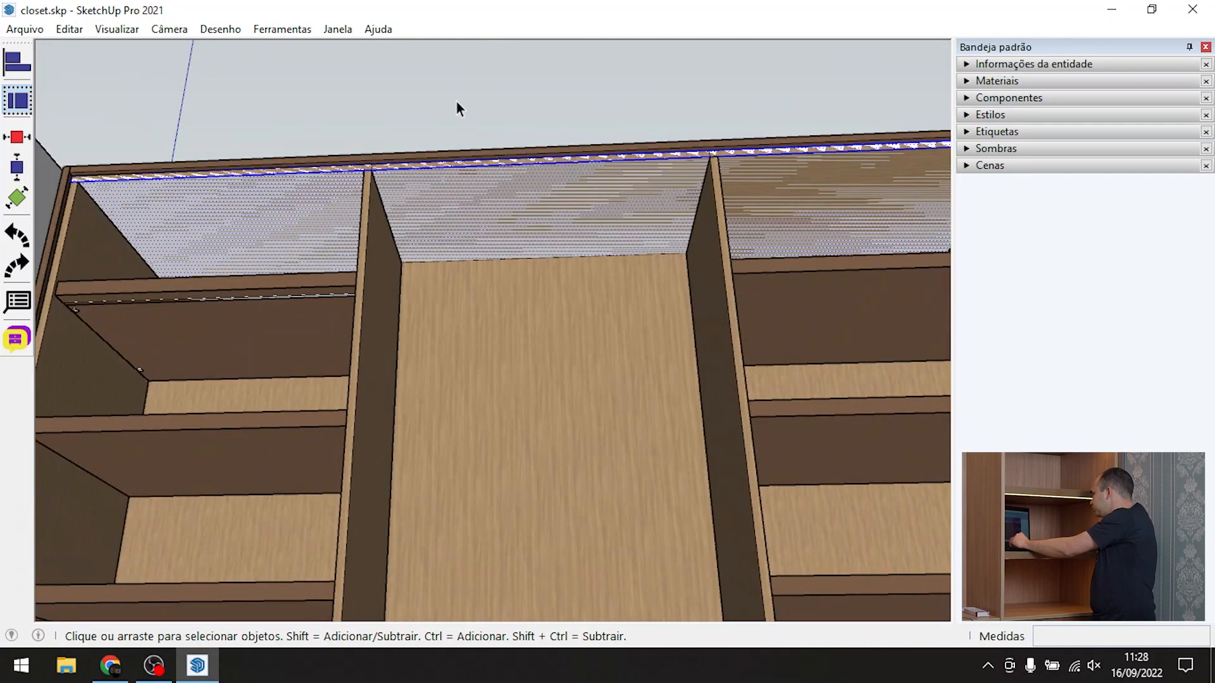
scroll(465, 203, up, 5)
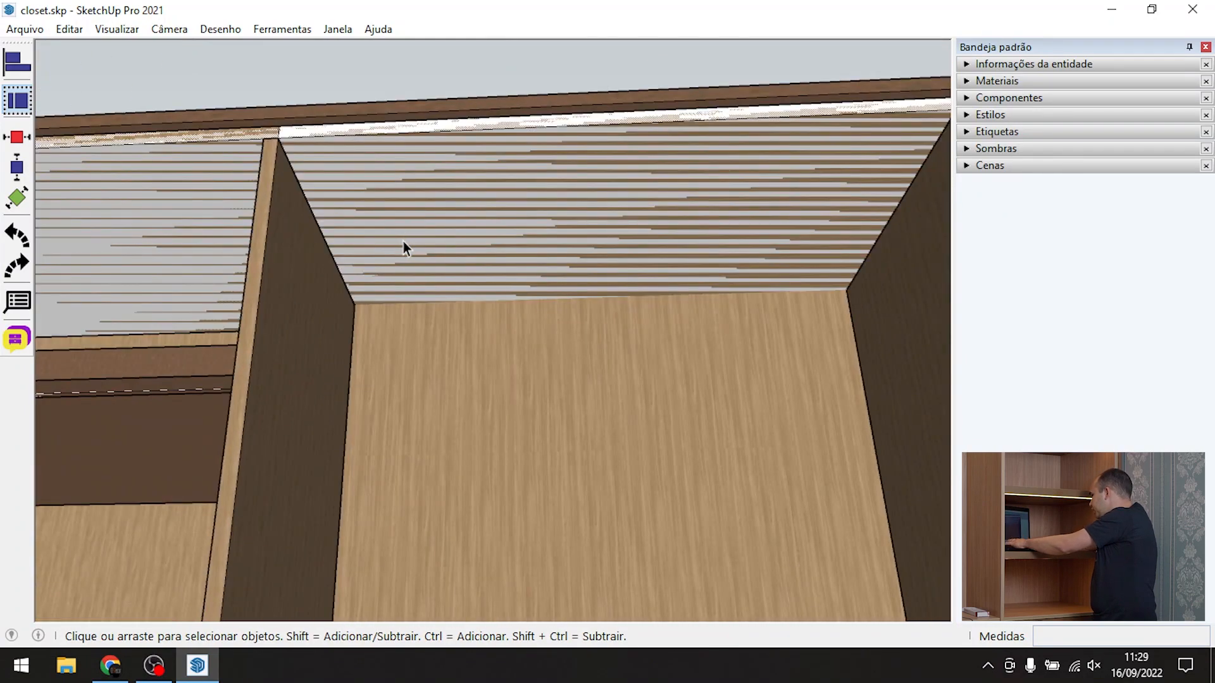
key(t)
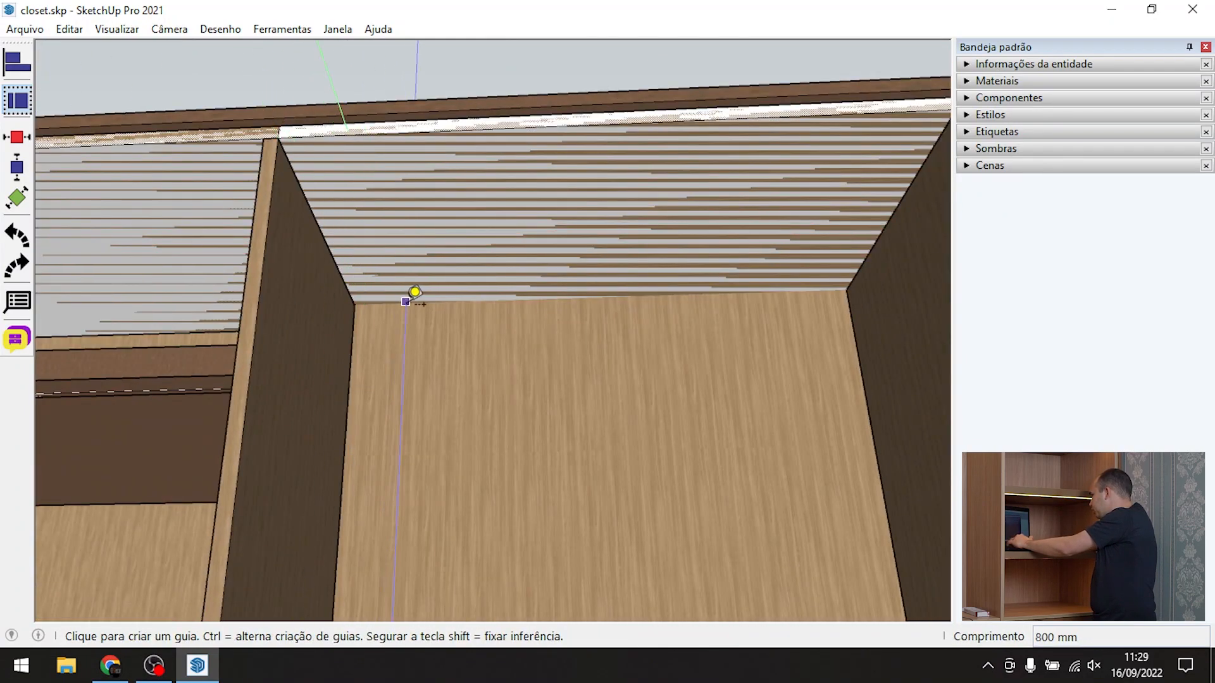
click(405, 301)
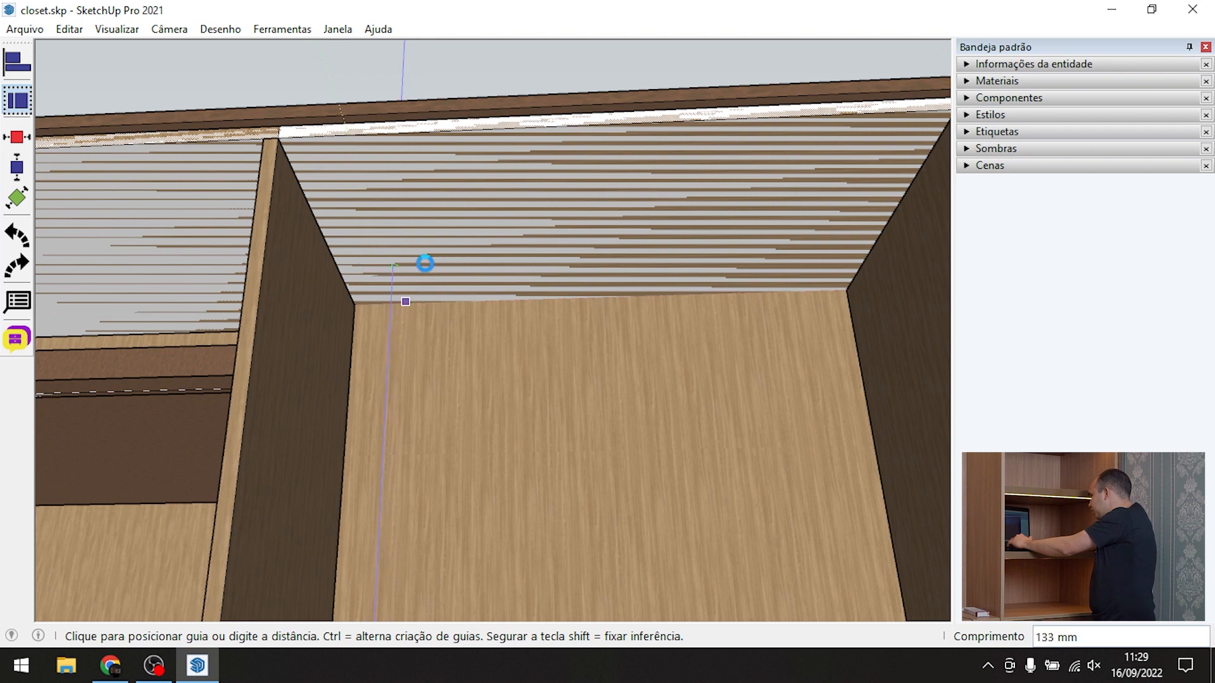
key(space)
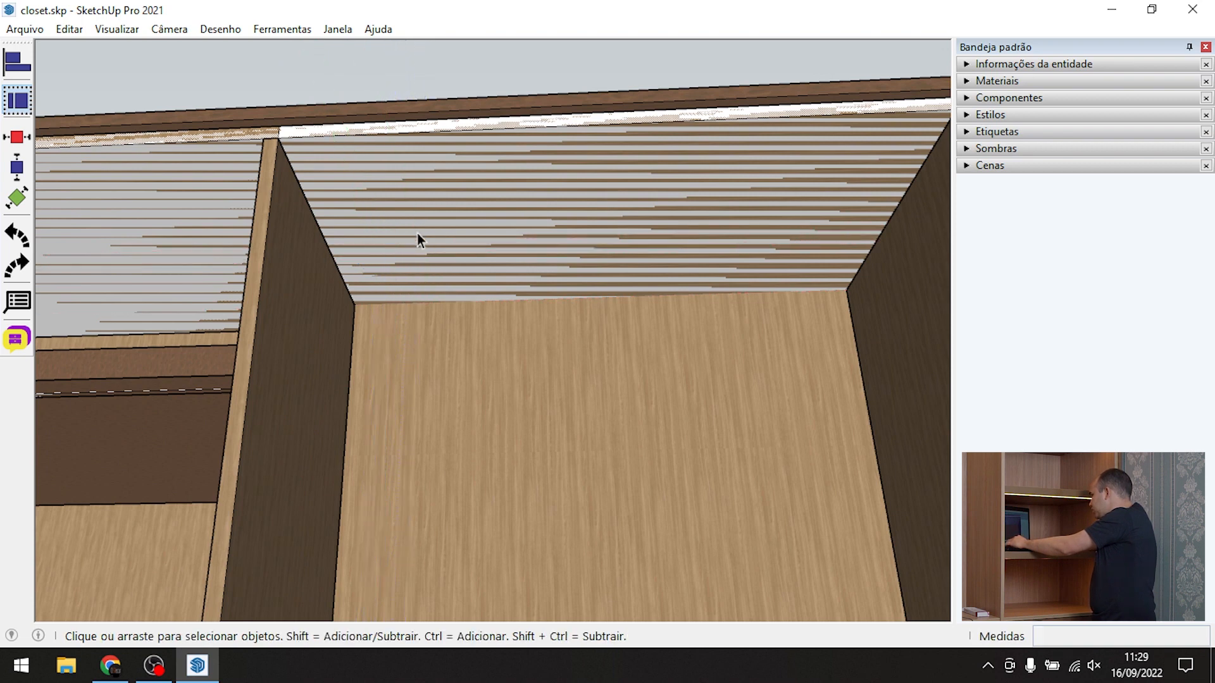
Place a guide across the underside of the top panel, 280 mm behind its front edge
key(t)
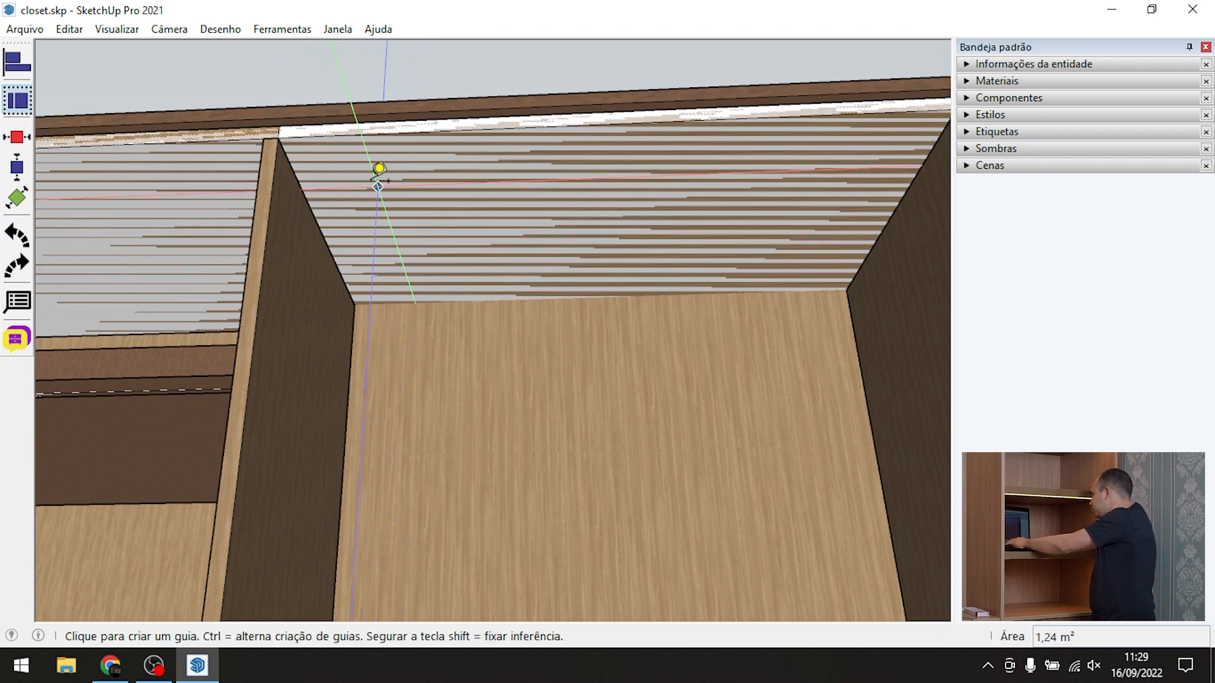
click(334, 134)
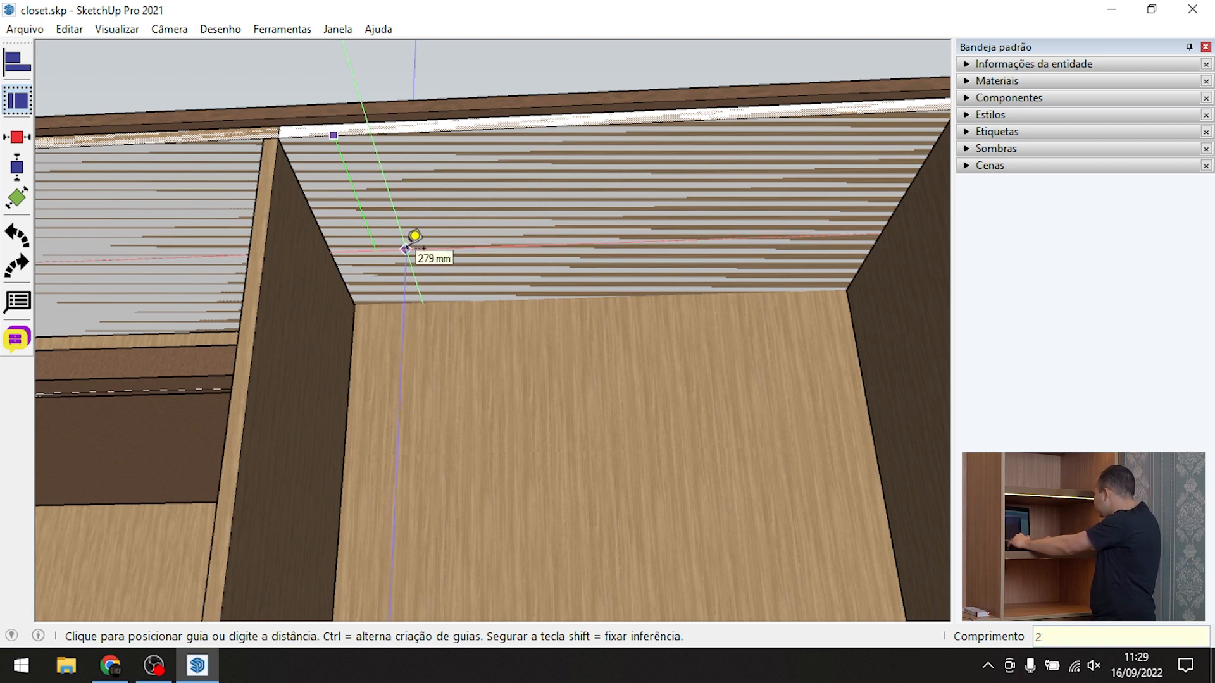
key(Return)
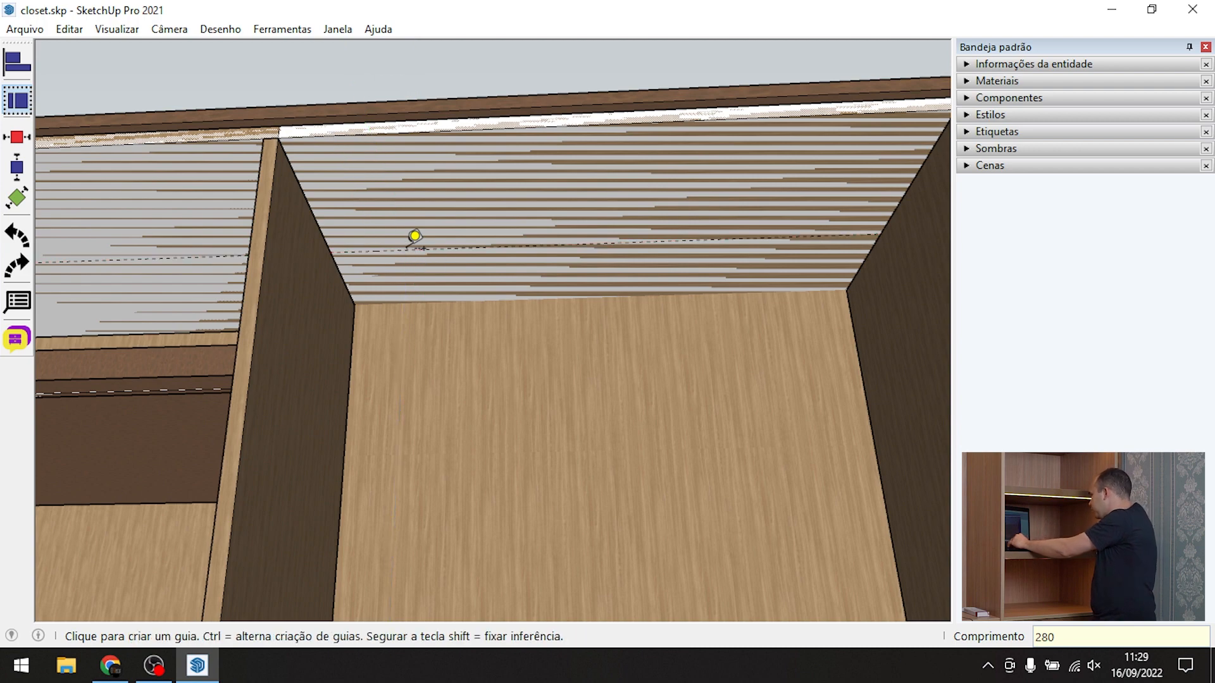
Place two front-to-back guides under the top panel, each 200 mm in from one side divider of the central bay
middle_drag(525, 312, 399, 184)
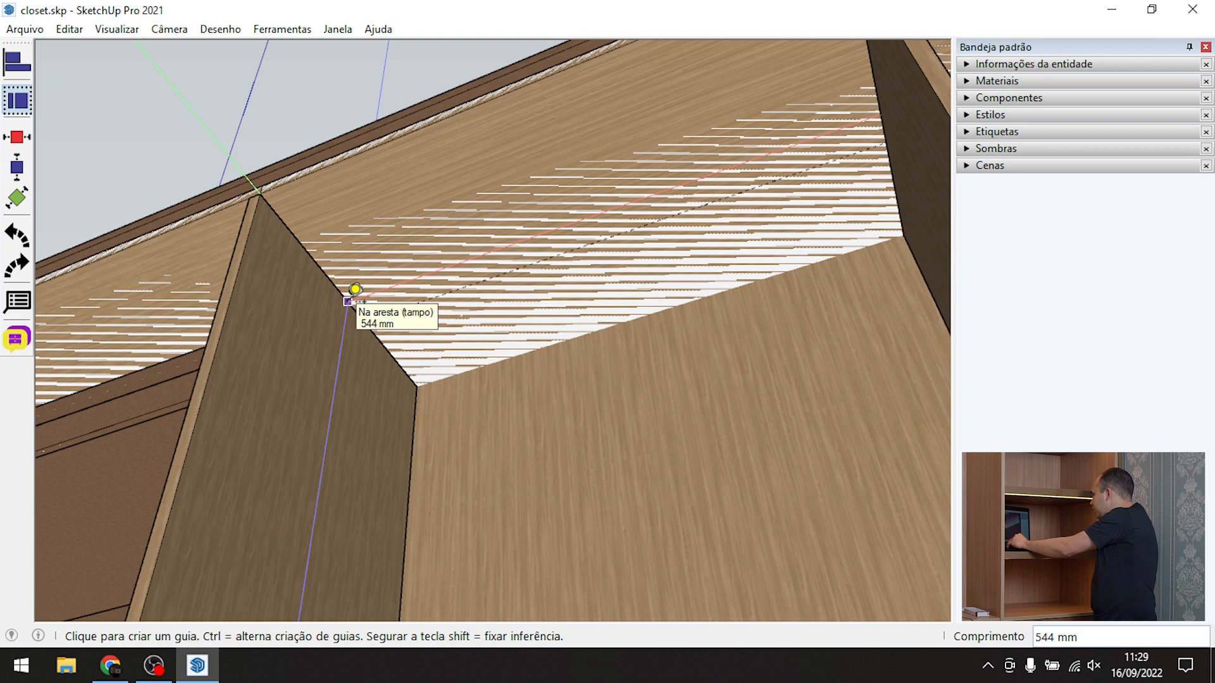
click(348, 301)
middle_drag(467, 252, 515, 264)
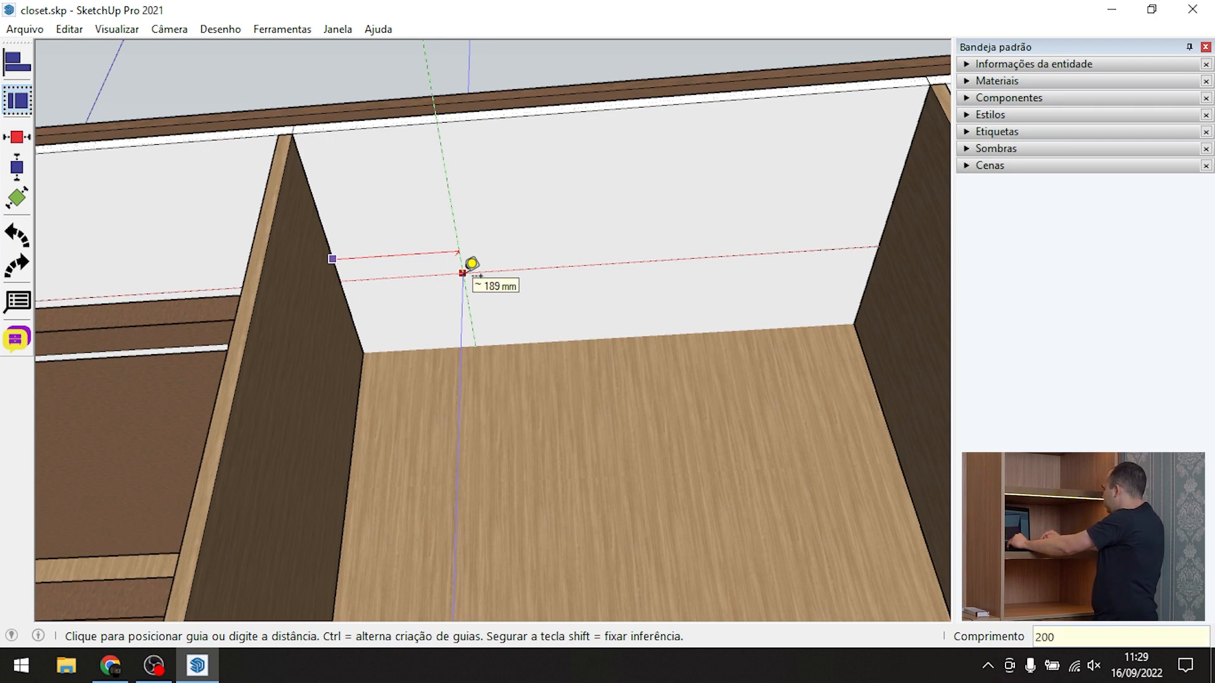
click(464, 272)
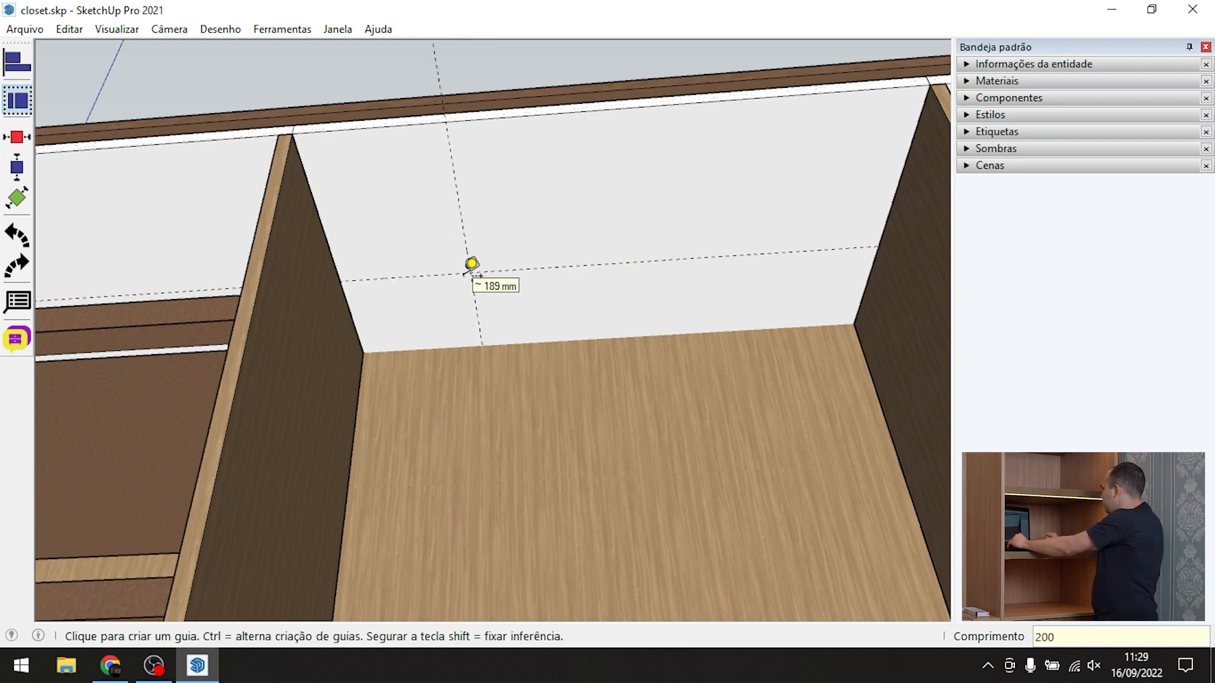
click(906, 157)
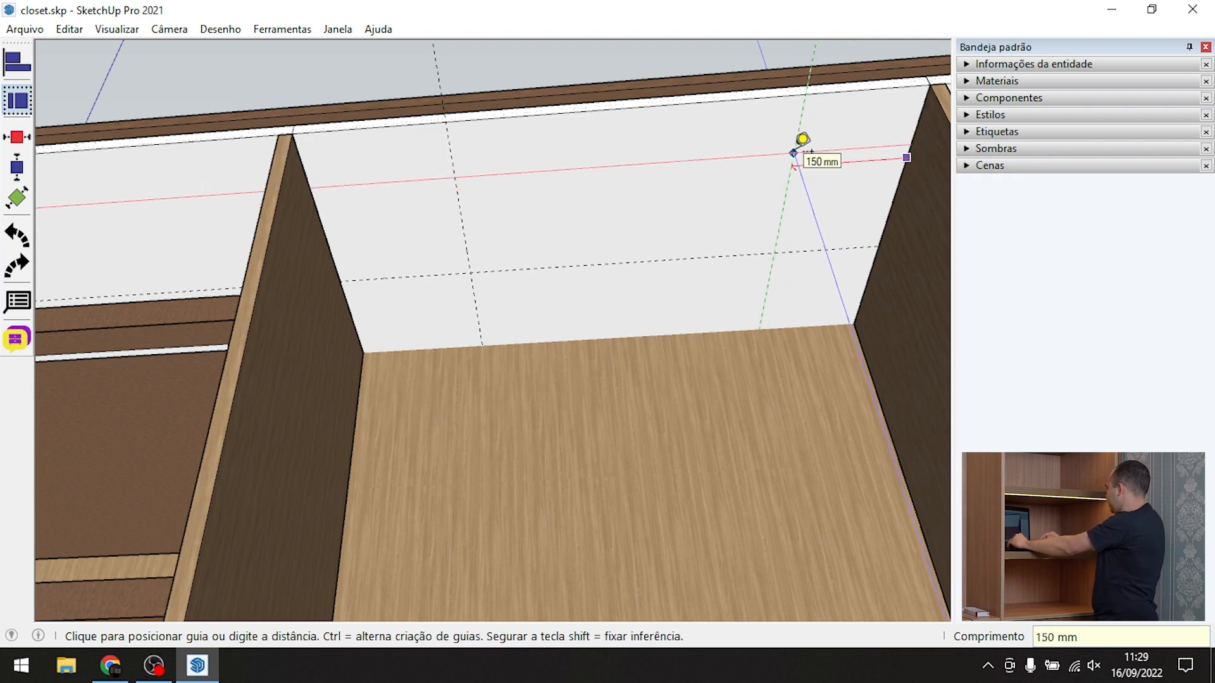
key(Return)
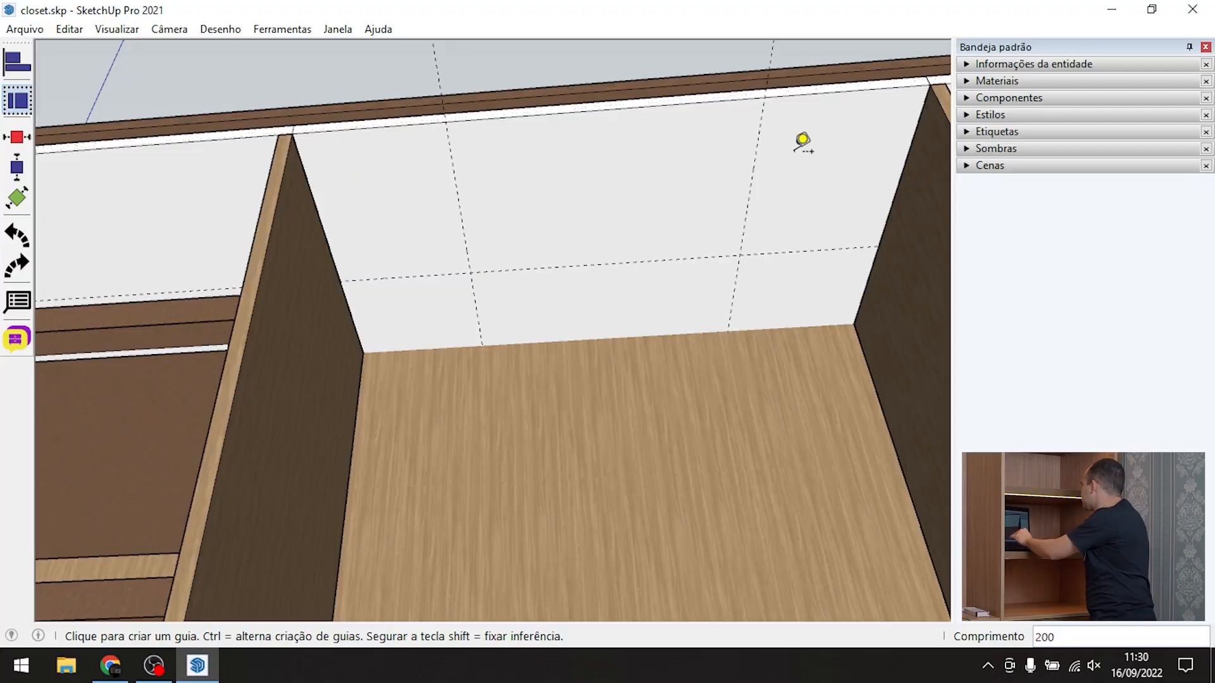
Draw a horizontal line along the cross guide, starting at its intersection with the left guide and running towards the right one
scroll(873, 263, down, 3)
middle_drag(620, 387, 648, 407)
key(space)
scroll(721, 295, up, 4)
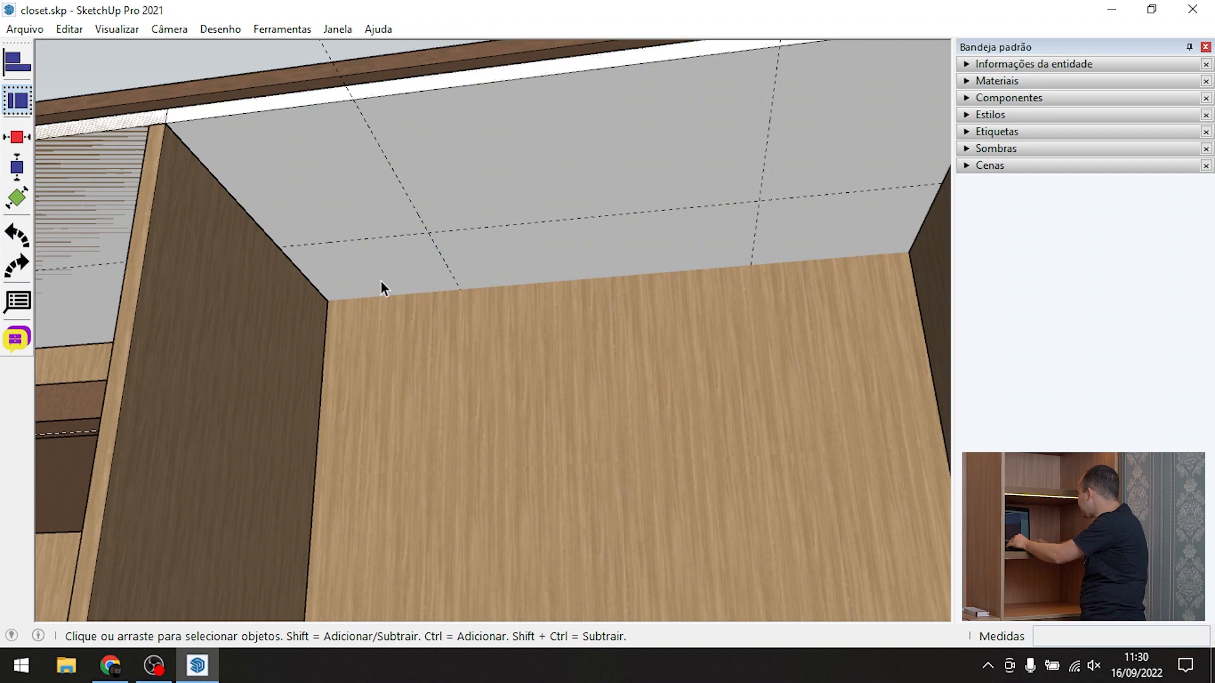
middle_drag(411, 258, 444, 195)
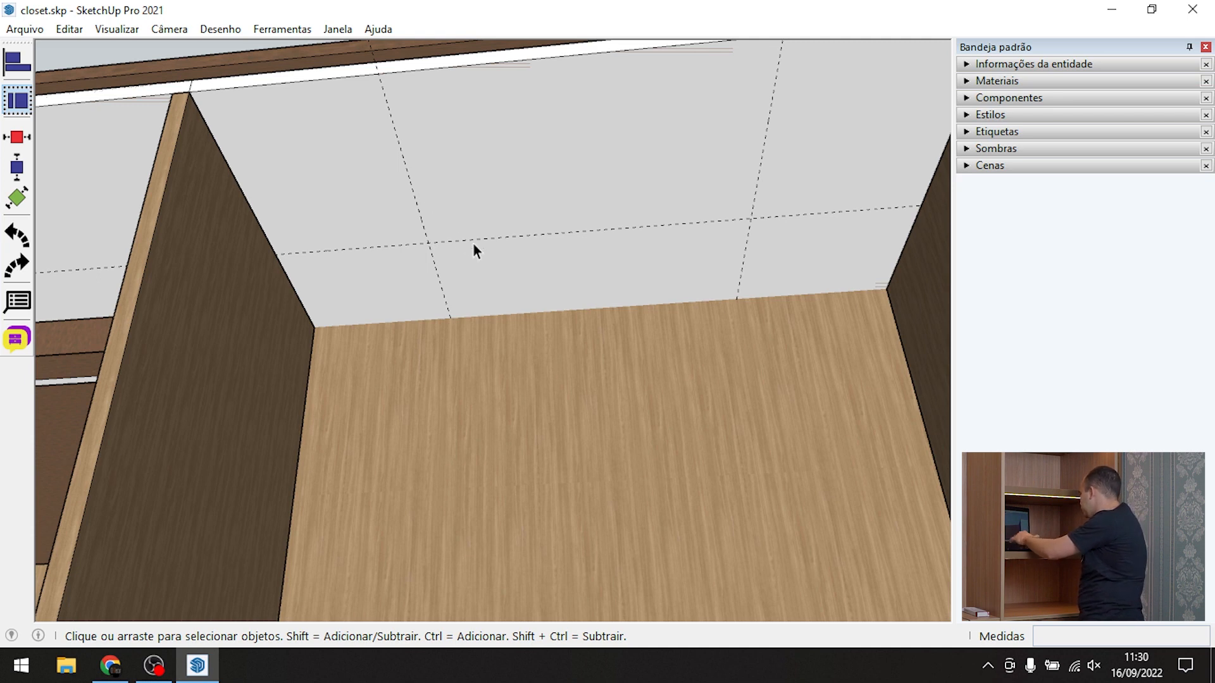
key(l)
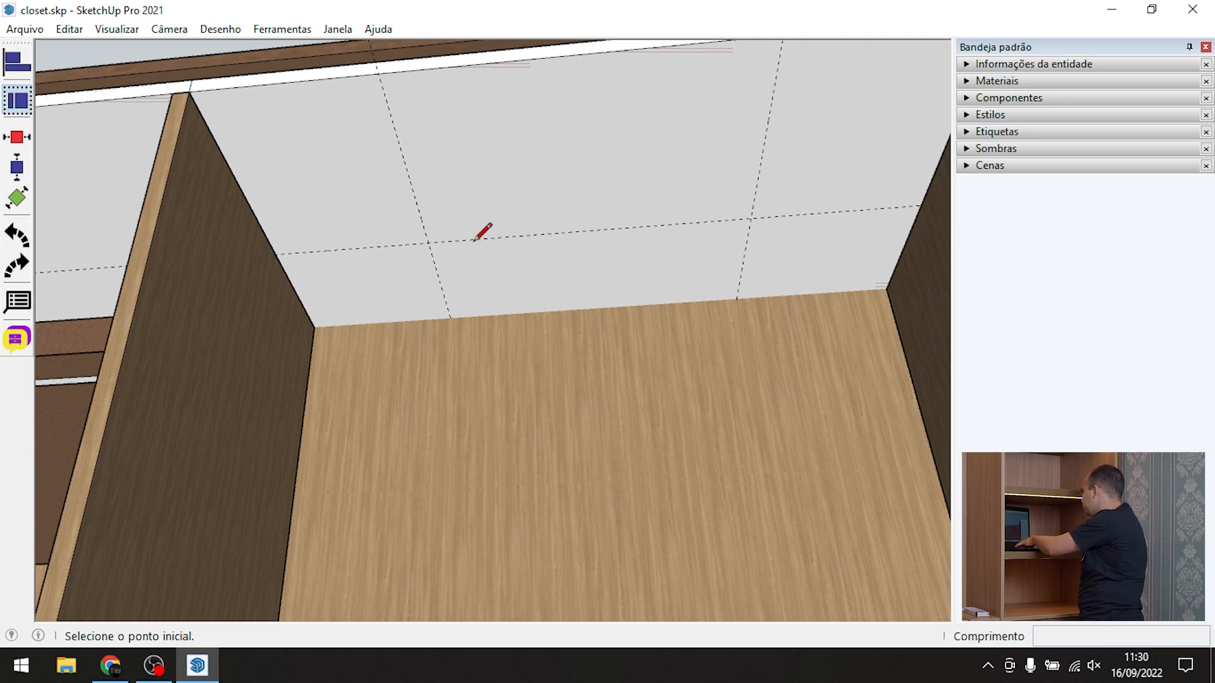
click(427, 242)
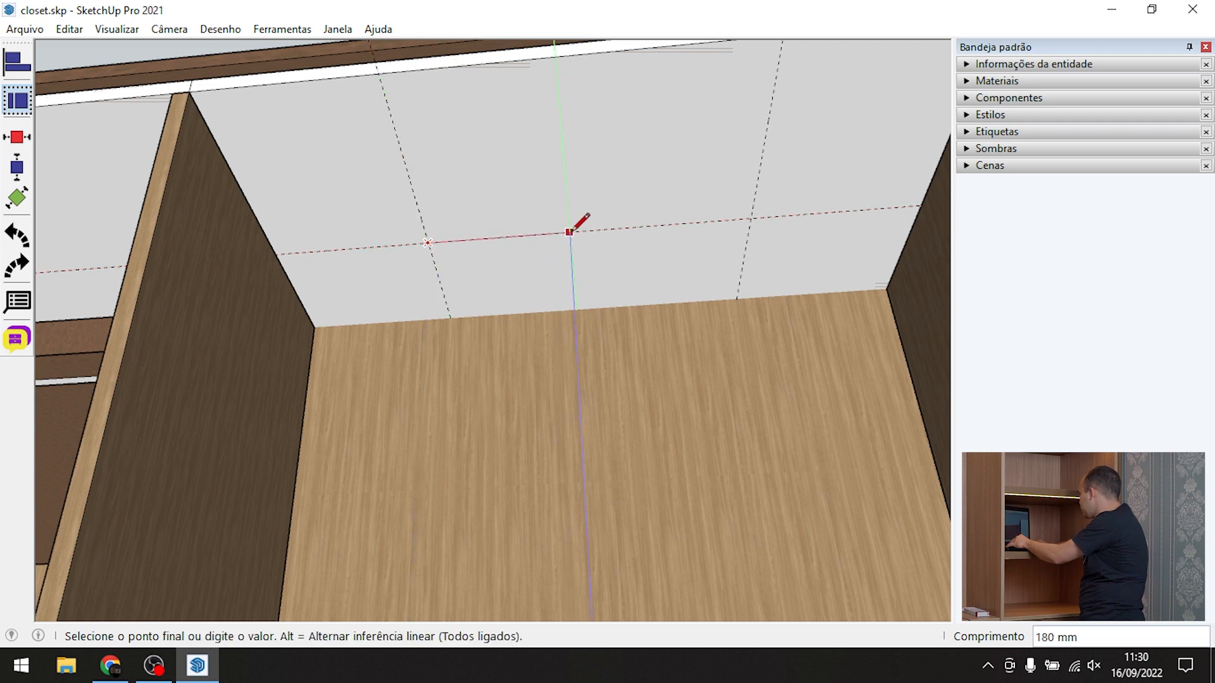
click(619, 229)
key(space)
Draw a vertical line straight down from the left guide intersection under the top panel
key(l)
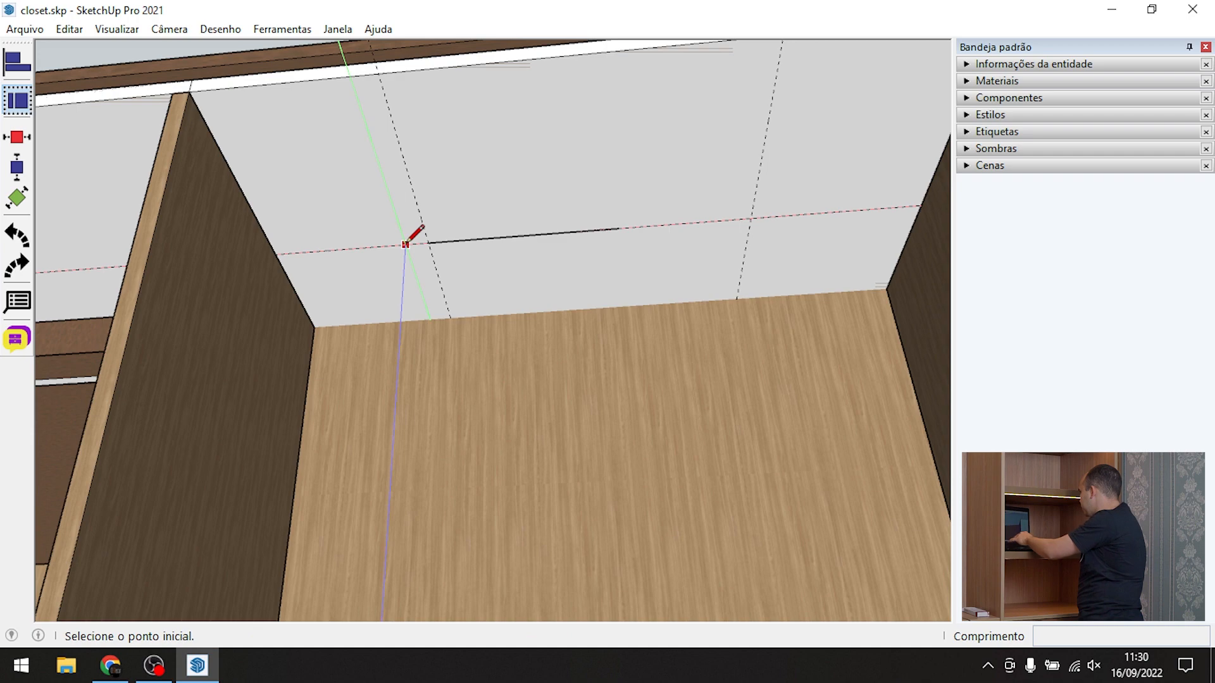
click(427, 243)
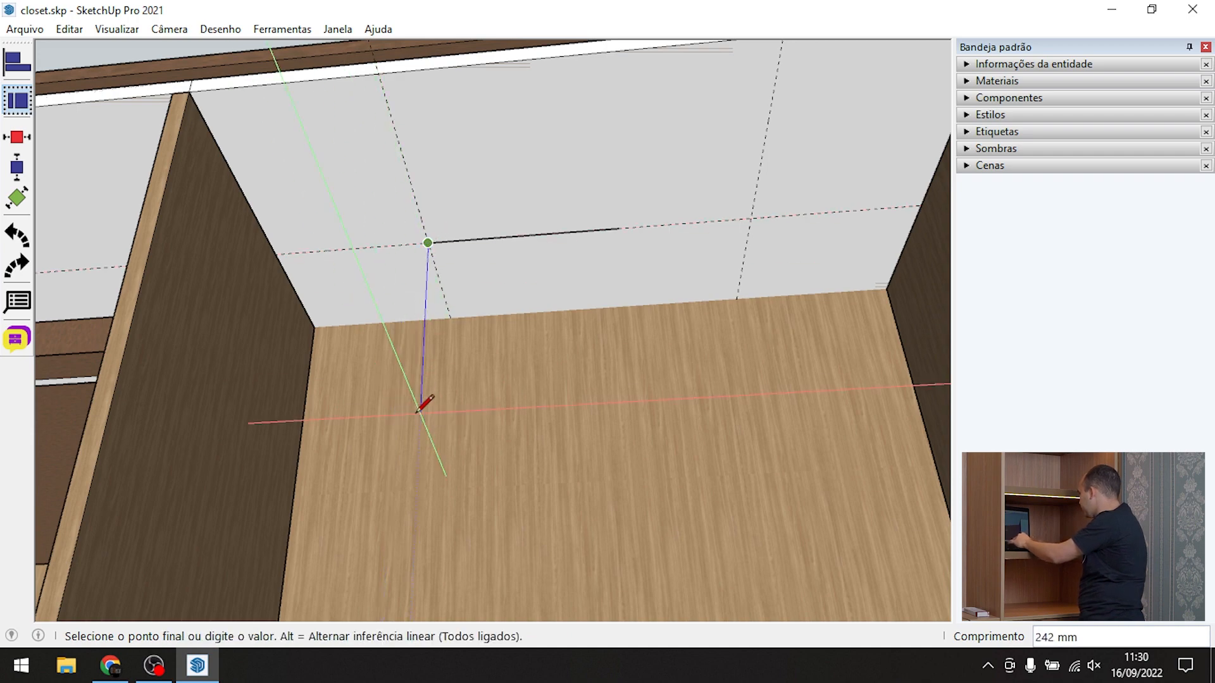
click(420, 437)
key(space)
middle_drag(447, 370, 461, 409)
middle_drag(491, 225, 488, 240)
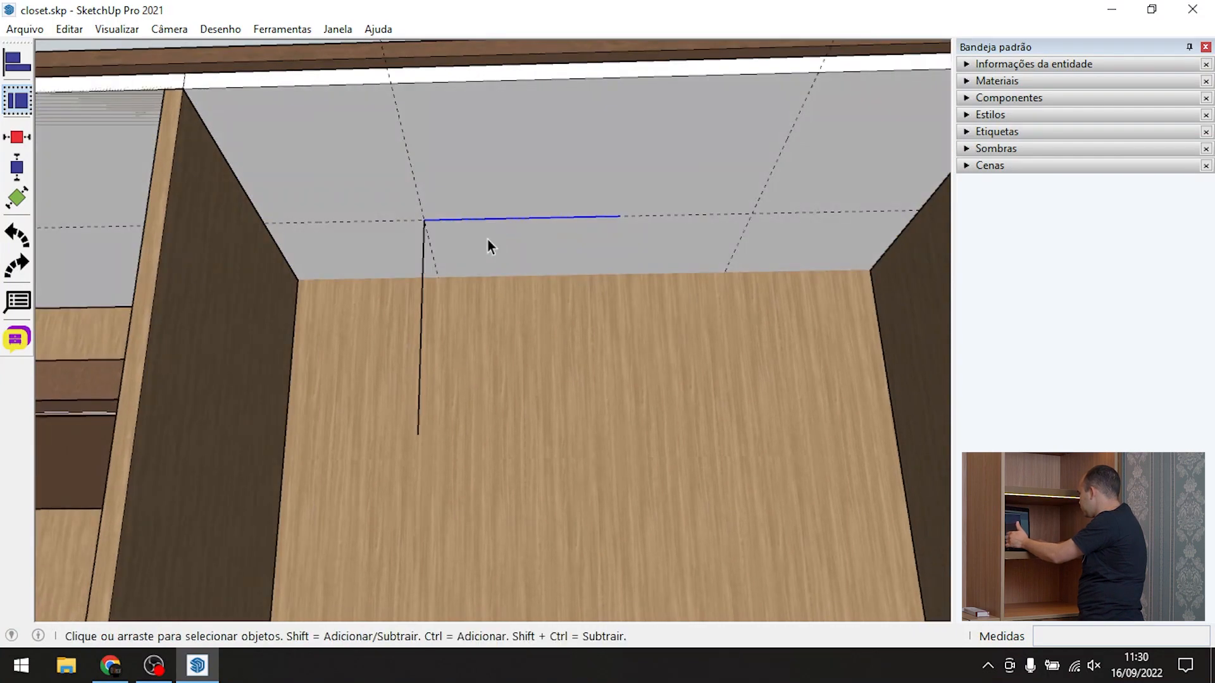
Make a copy of the horizontal line rotated 45° about the left guide intersection, and delete the vertical line
scroll(486, 241, up, 2)
key(q)
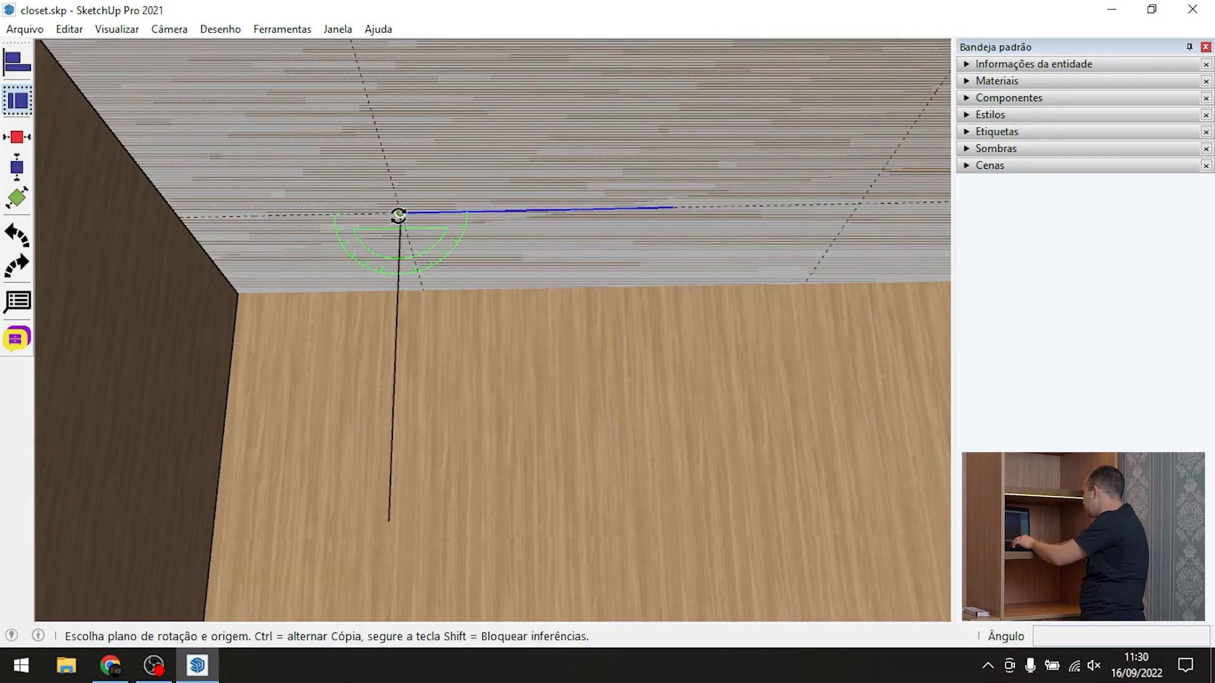
click(400, 213)
click(579, 212)
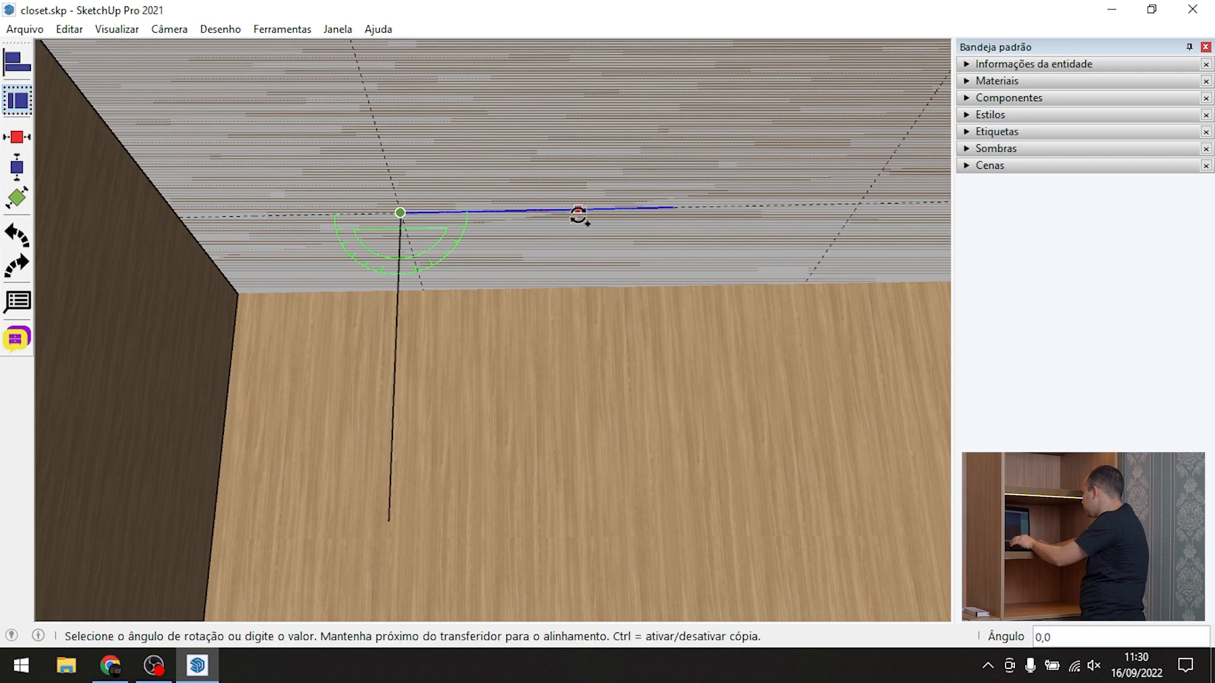
text(45)
key(Return)
key(space)
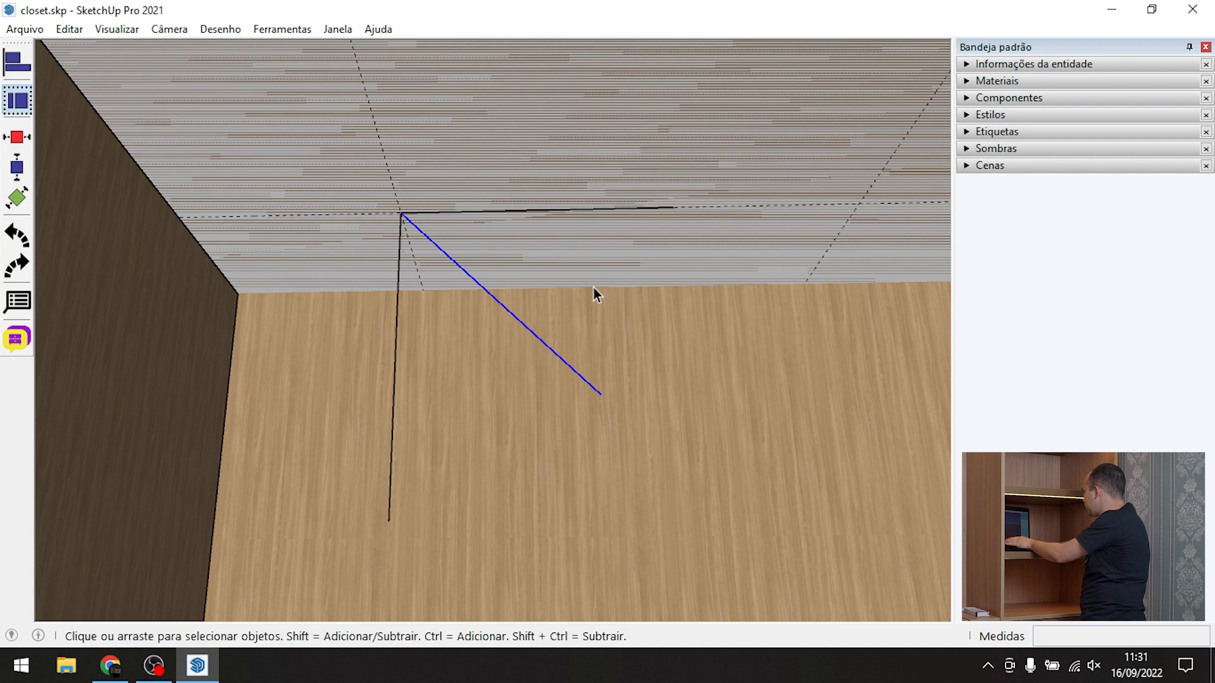
click(390, 443)
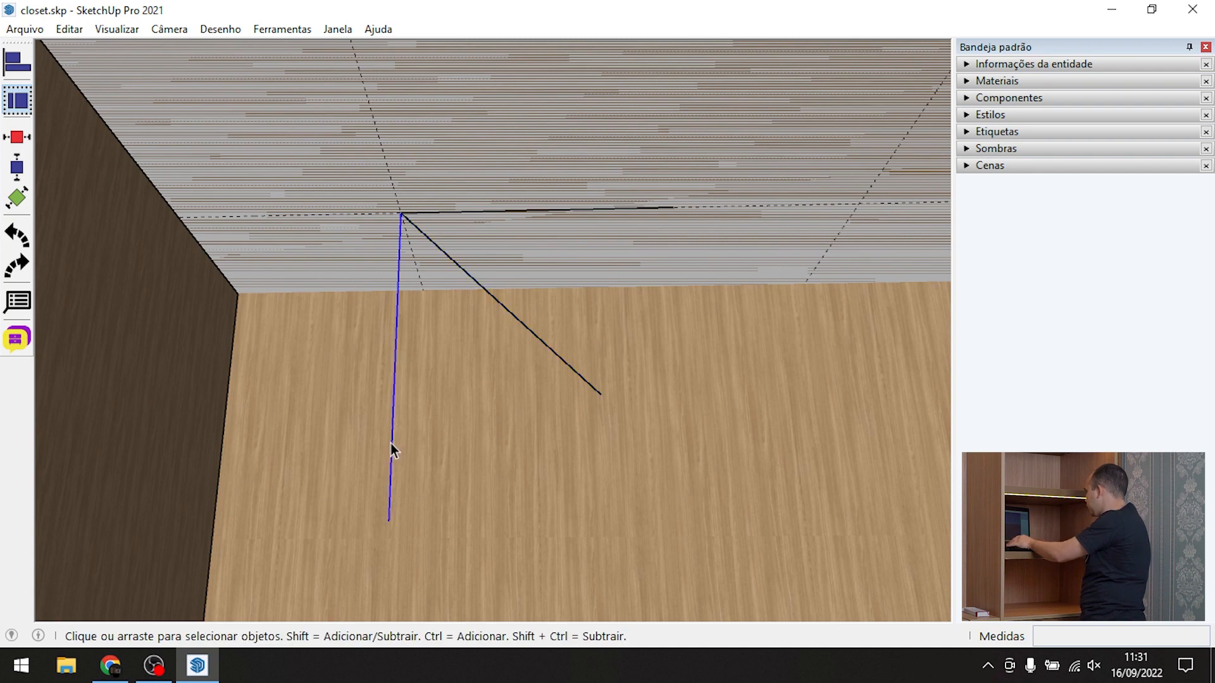
key(Delete)
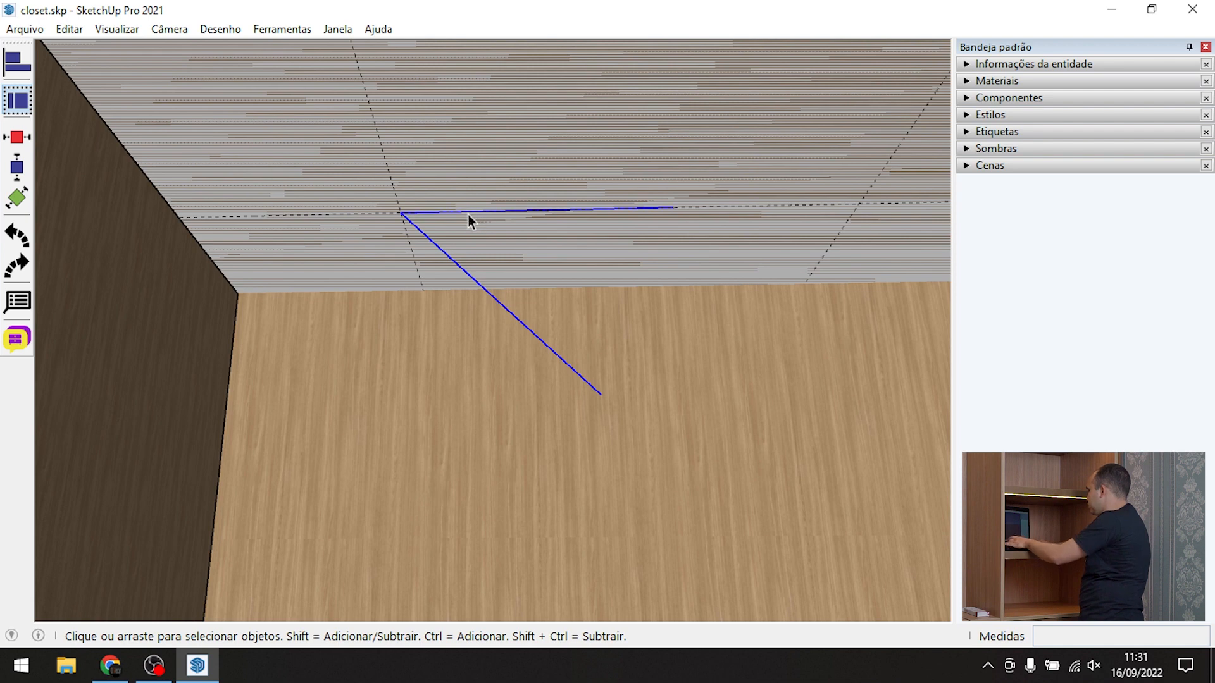
Rotate the horizontal and diagonal lines together by 65° downwards about the left guide intersection
key(q)
click(399, 213)
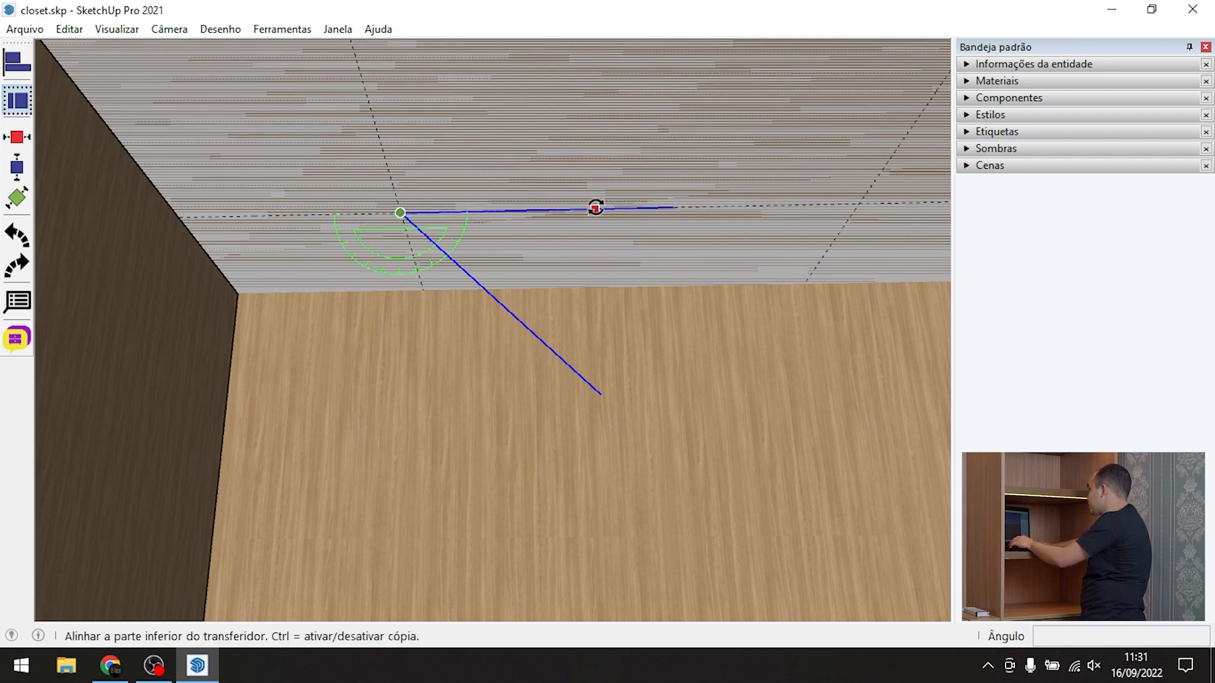
click(597, 210)
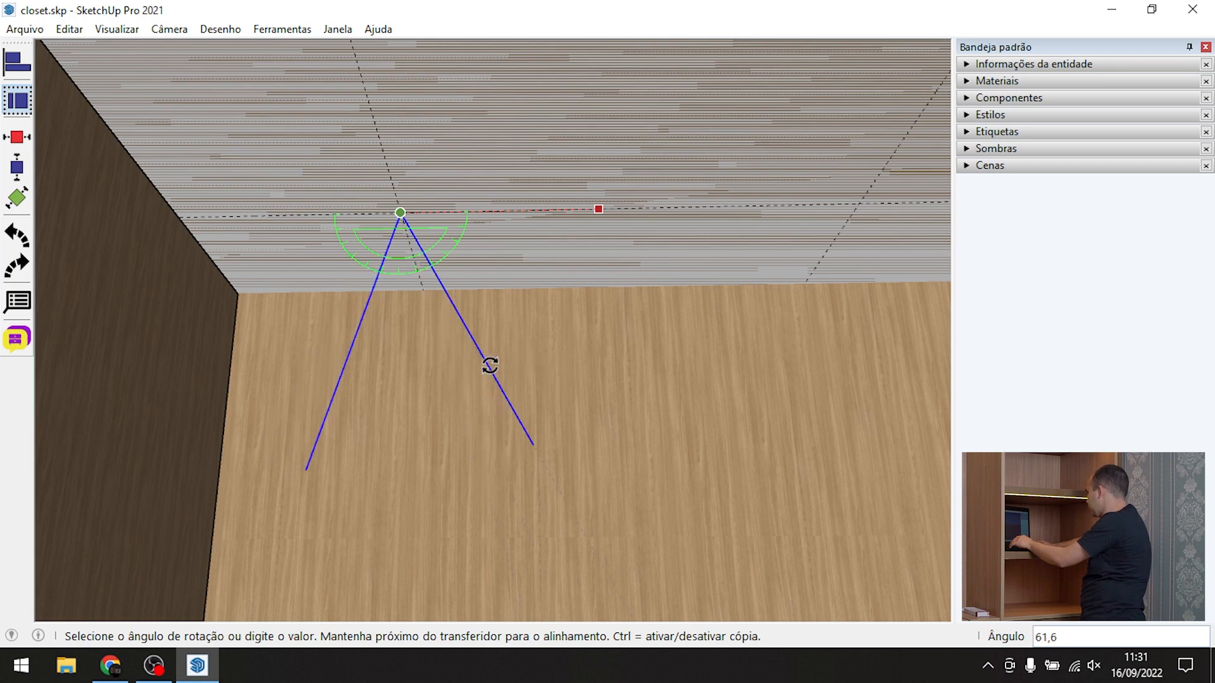
scroll(488, 434, down, 5)
middle_drag(502, 423, 487, 546)
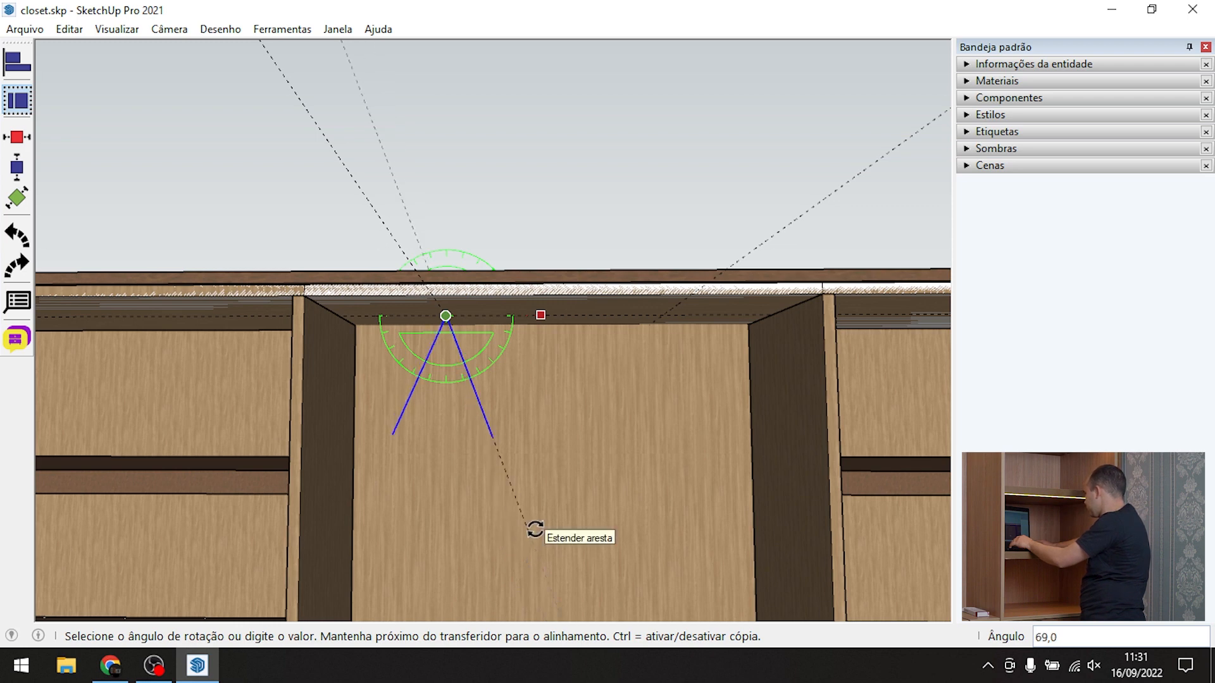
text(65)
key(Return)
key(space)
scroll(507, 443, up, 5)
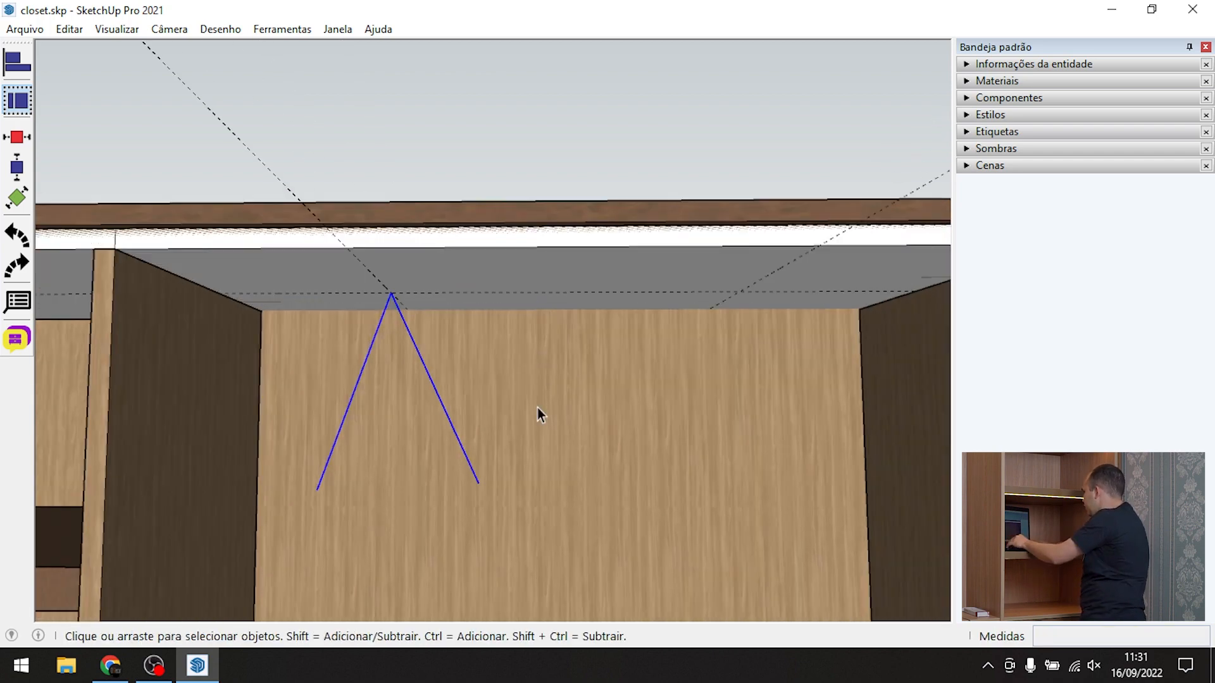
Copy the pair of angled lines 400 mm across to the right guide intersection under the top panel
key(m)
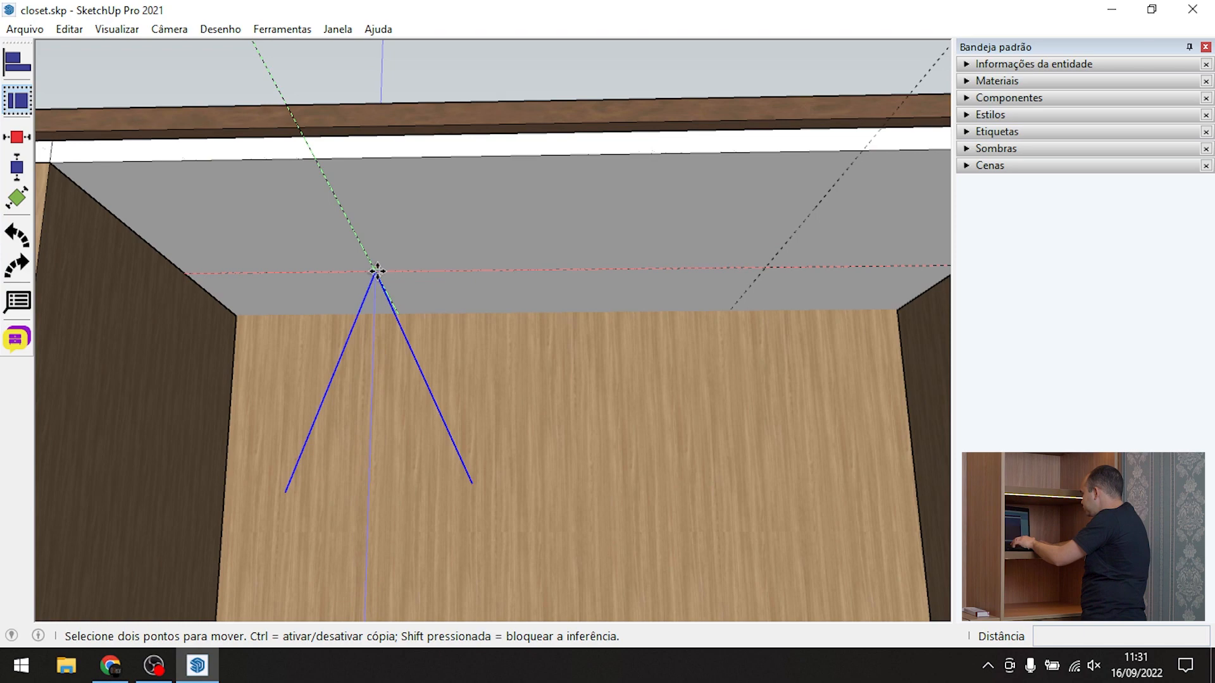
key(ctrl)
click(375, 272)
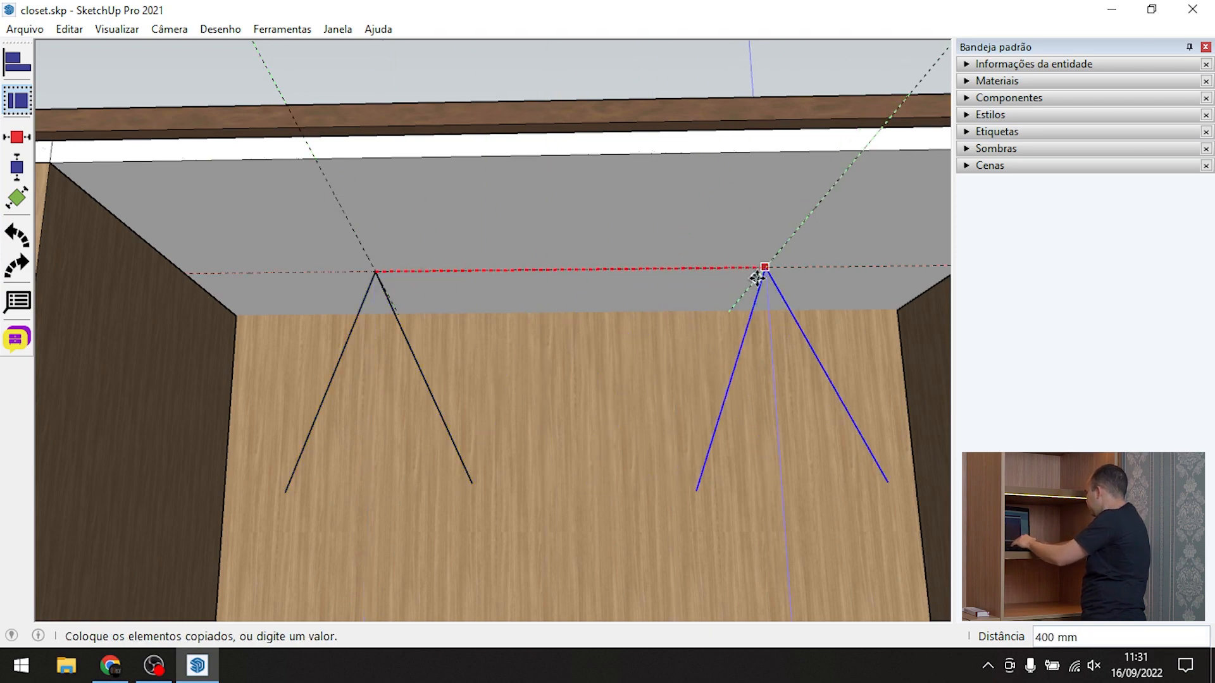
click(756, 276)
key(space)
scroll(604, 366, down, 5)
middle_drag(601, 363, 607, 490)
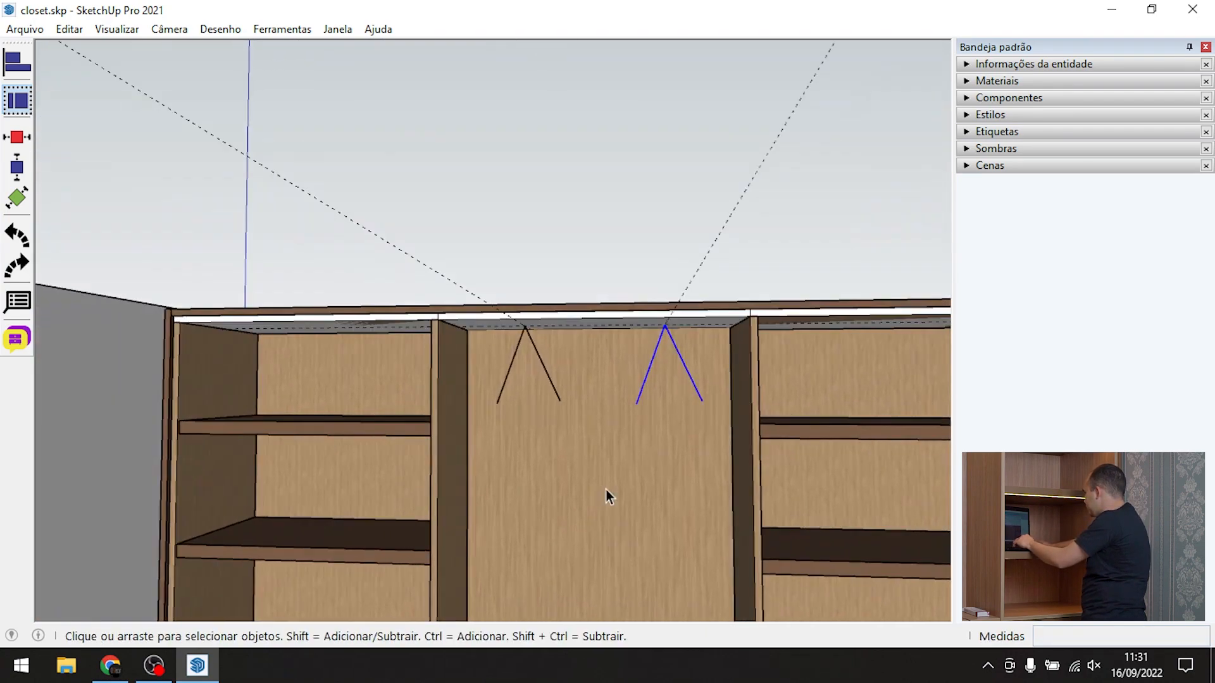
Delete both pairs of angled lines beneath the top panel, keeping the guides
scroll(635, 393, up, 3)
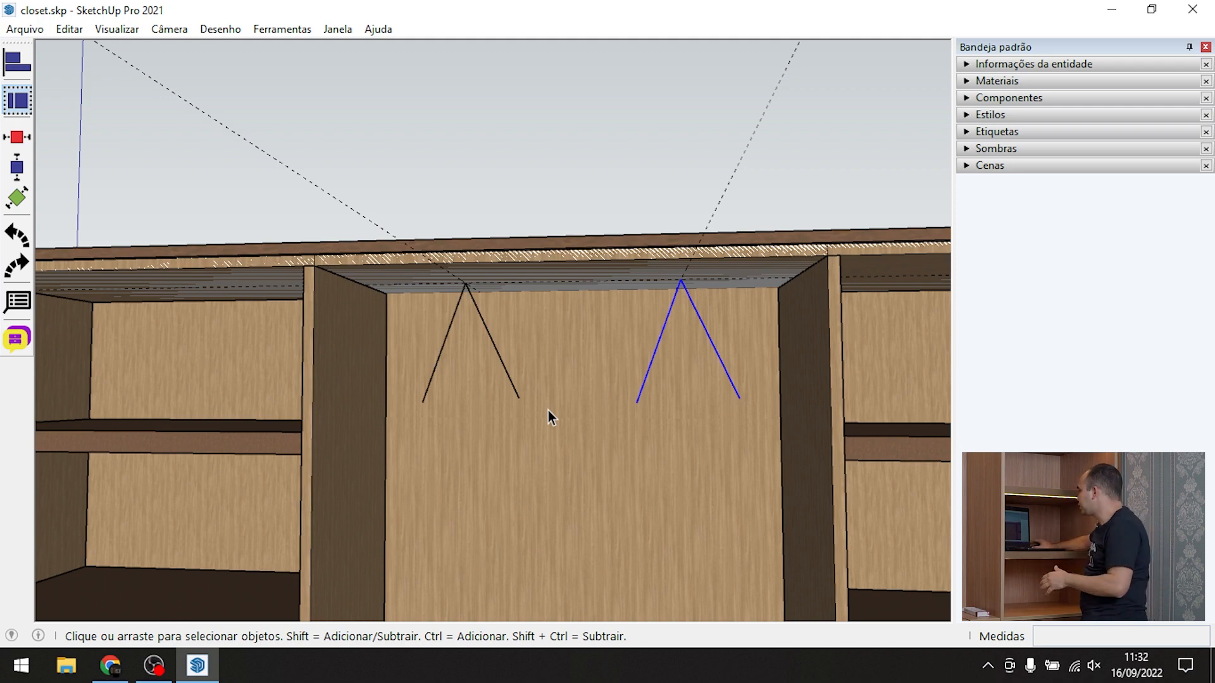
scroll(608, 393, down, 3)
middle_drag(607, 392, 597, 199)
scroll(462, 337, up, 5)
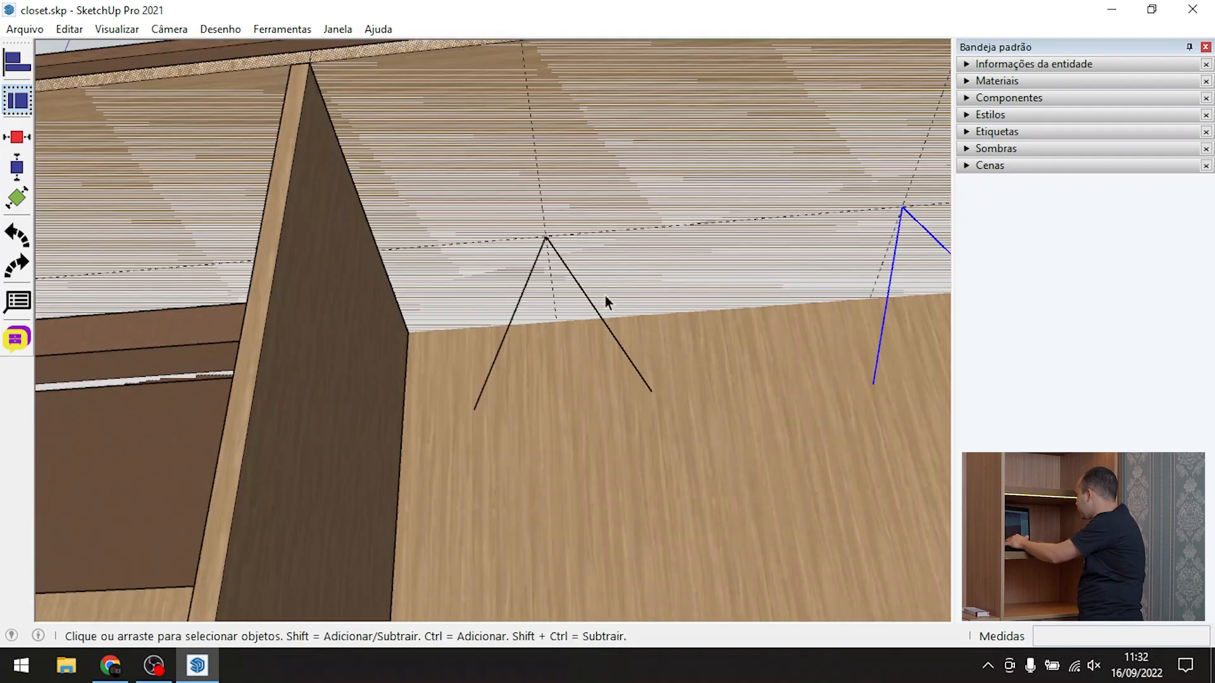
scroll(531, 277, down, 3)
key(Delete)
key(Delete)
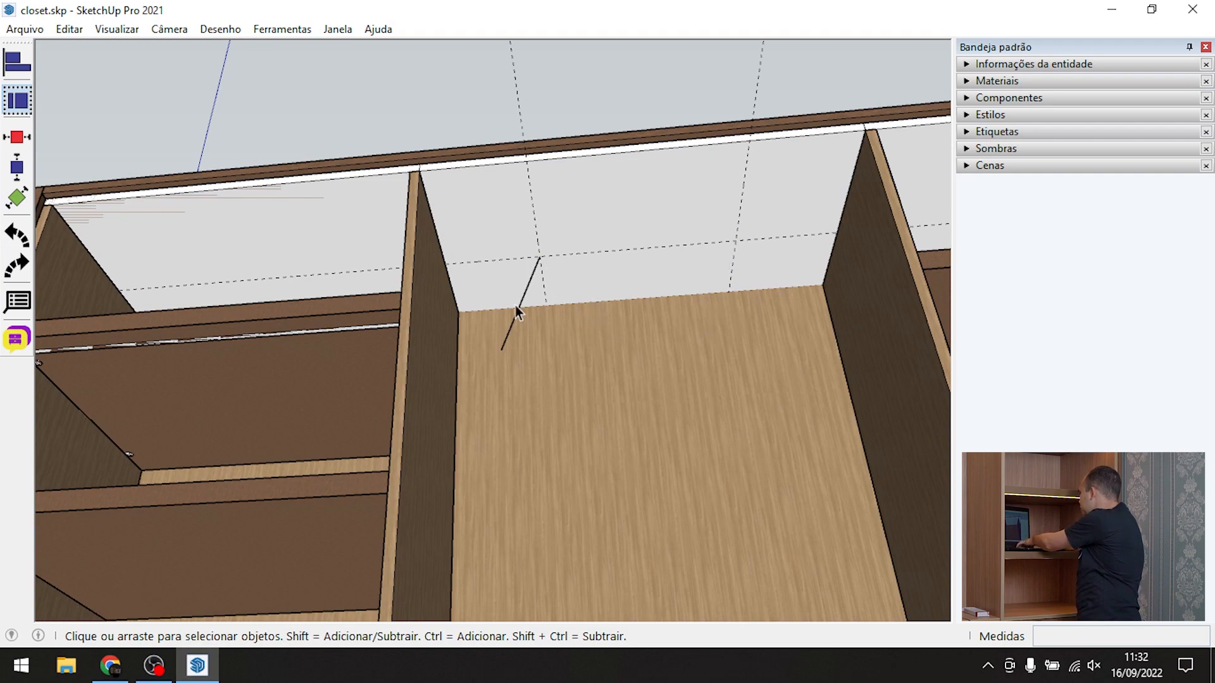
click(523, 298)
key(Delete)
Draw a circle of 27.5 mm radius on the top panel's underside, centred on the left guide intersection
scroll(560, 275, up, 3)
scroll(556, 256, up, 3)
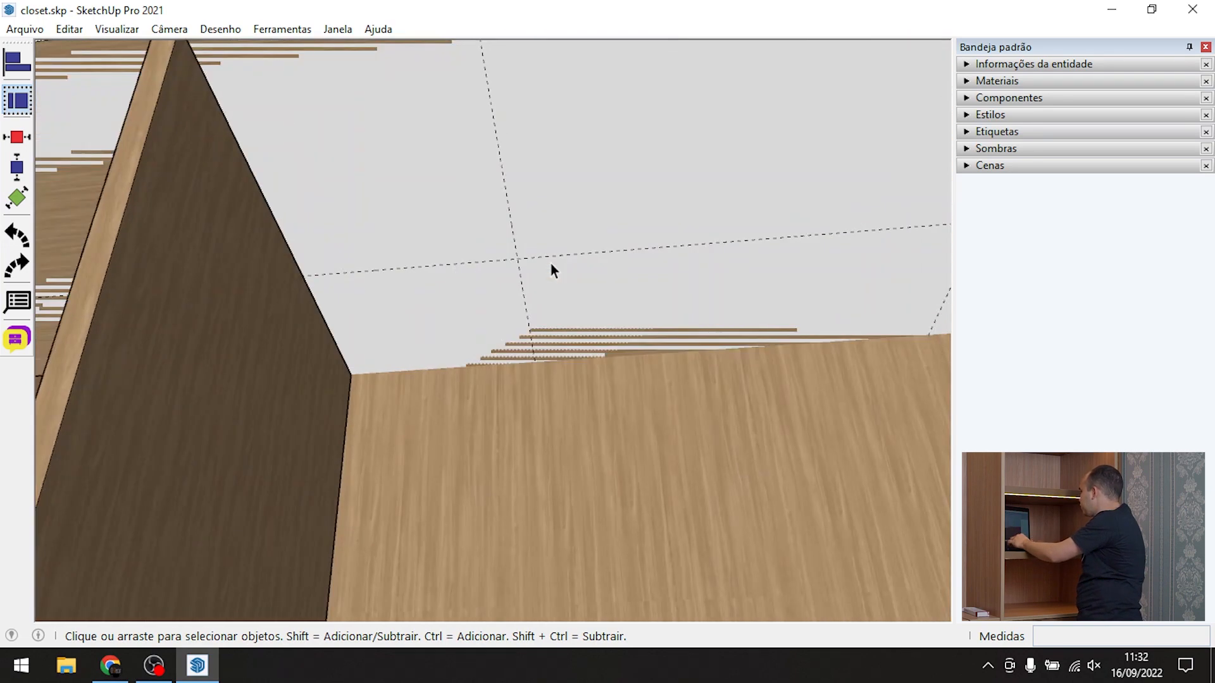
key(c)
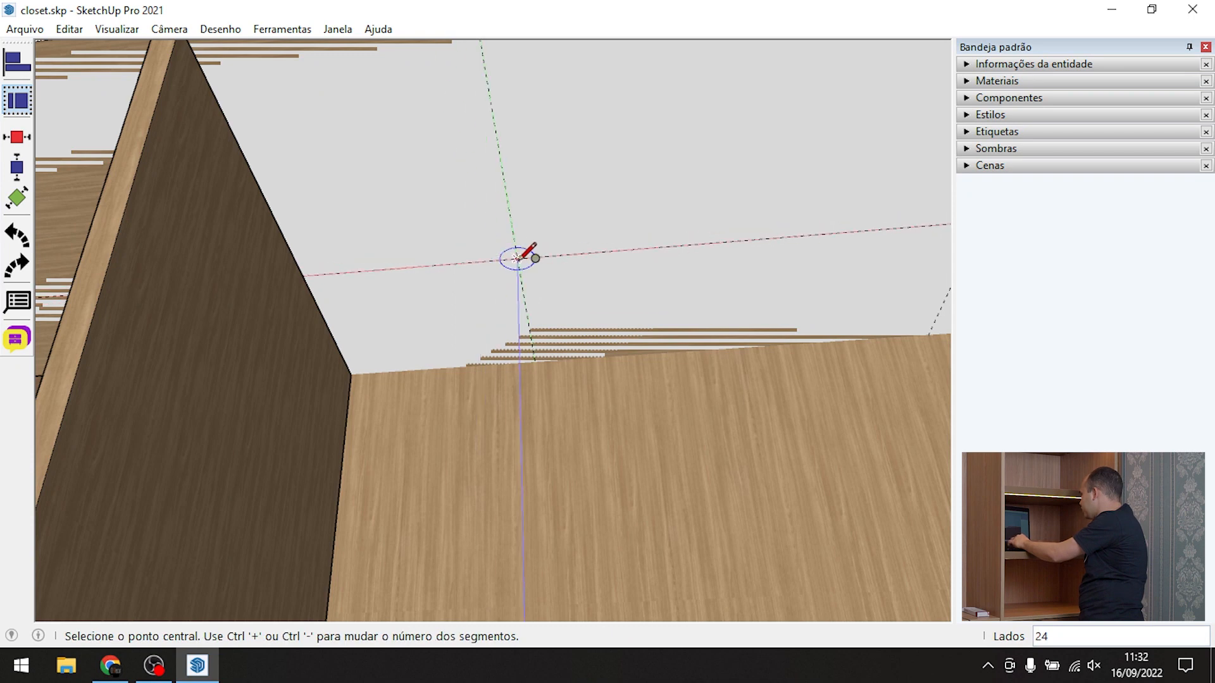
click(517, 258)
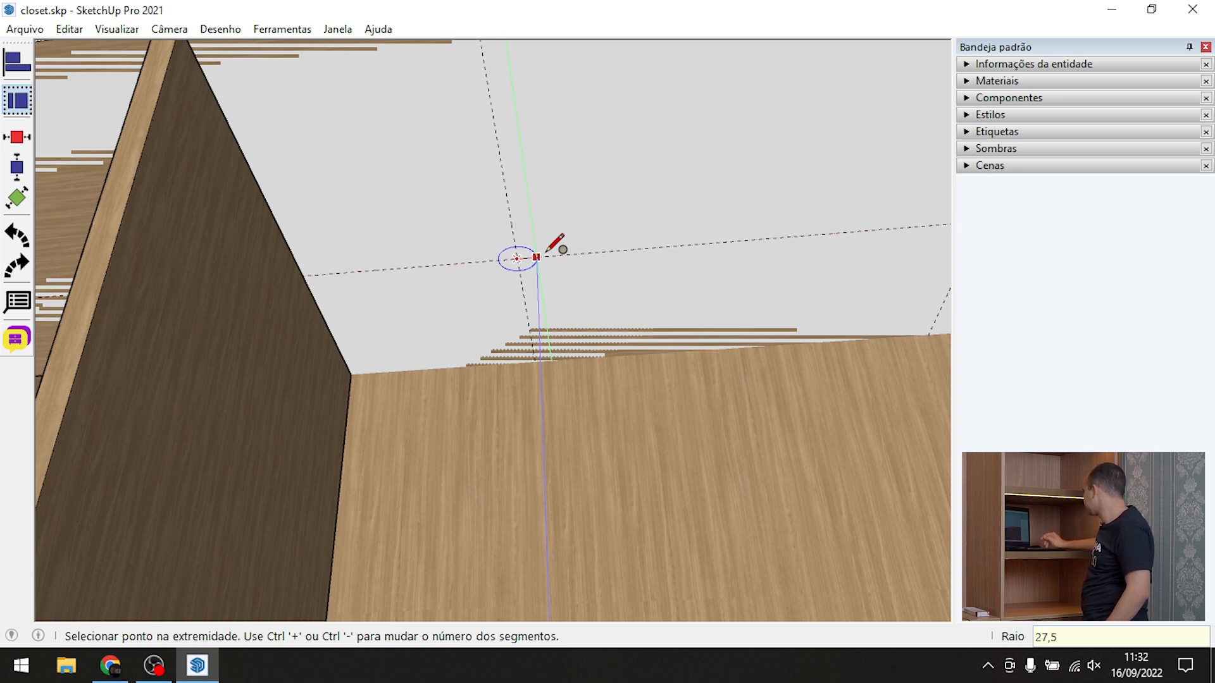
key(Return)
scroll(557, 243, down, 5)
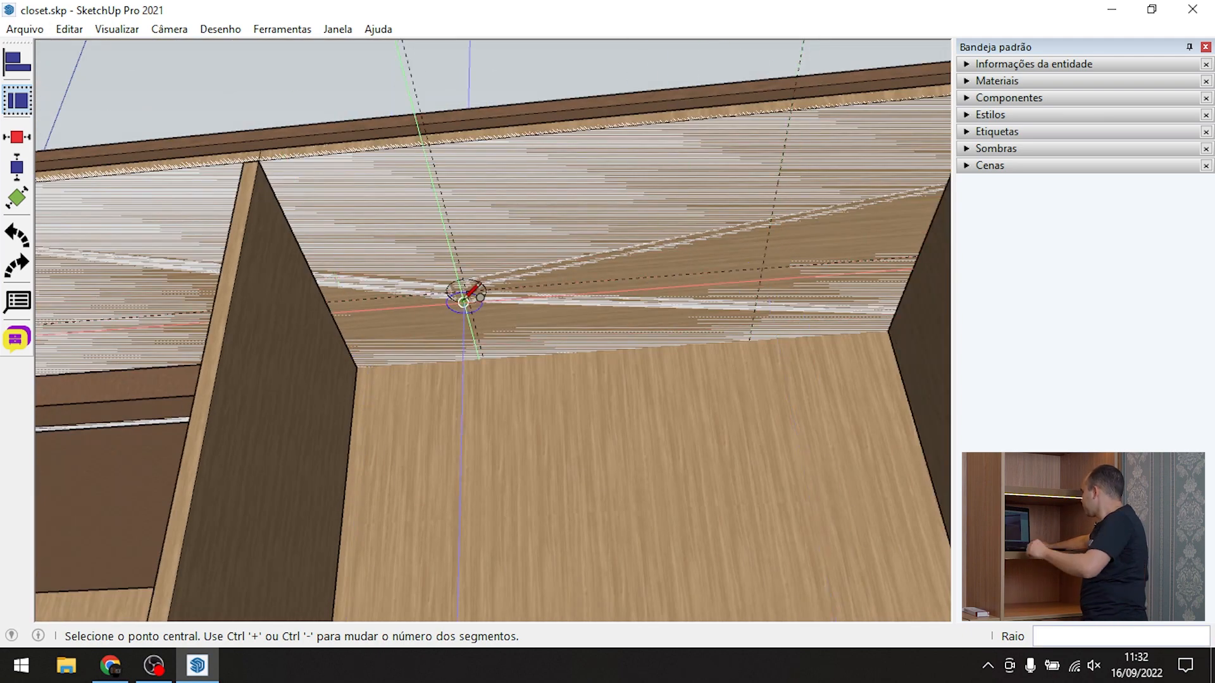
key(space)
Try pushing the circle 13 mm up into the top panel with X-ray view turned on, and undo the push
scroll(457, 309, up, 5)
key(p)
click(445, 288)
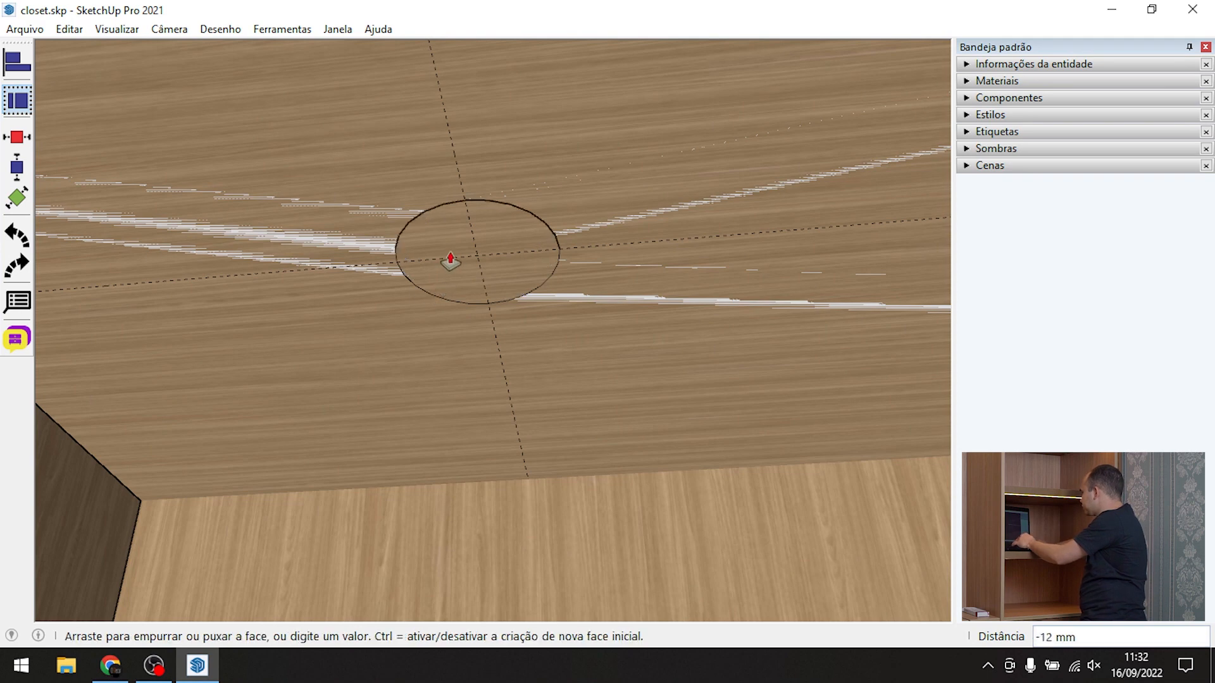
key(alt+x)
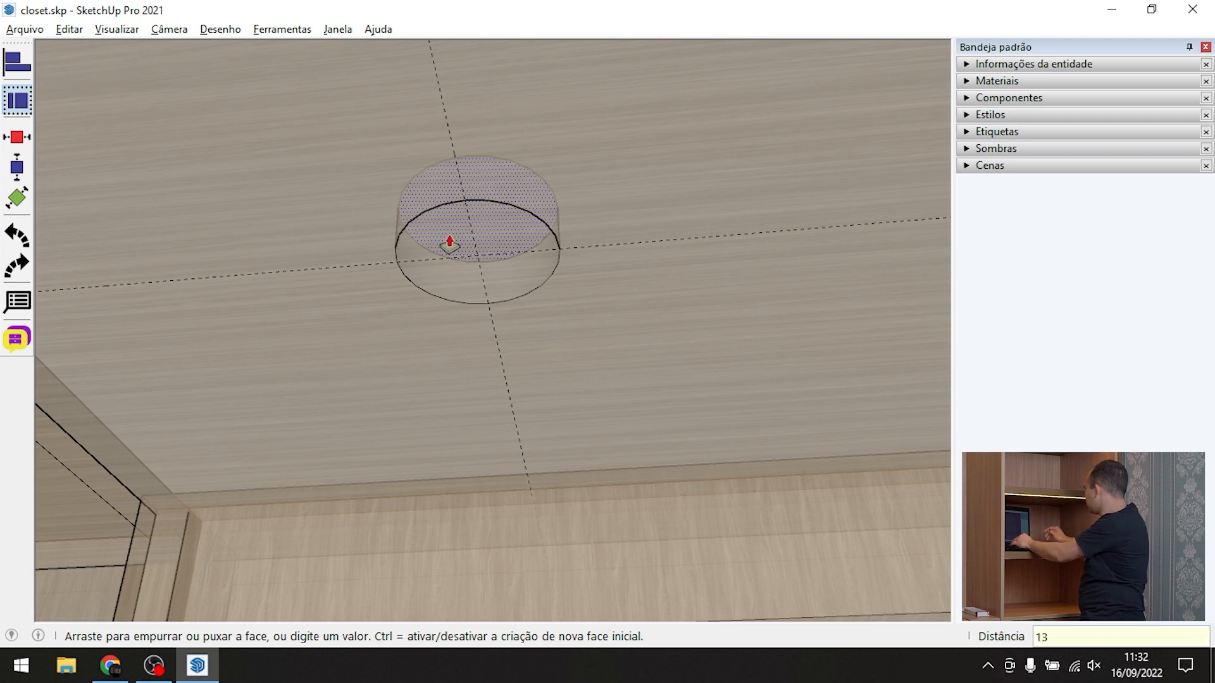
key(Return)
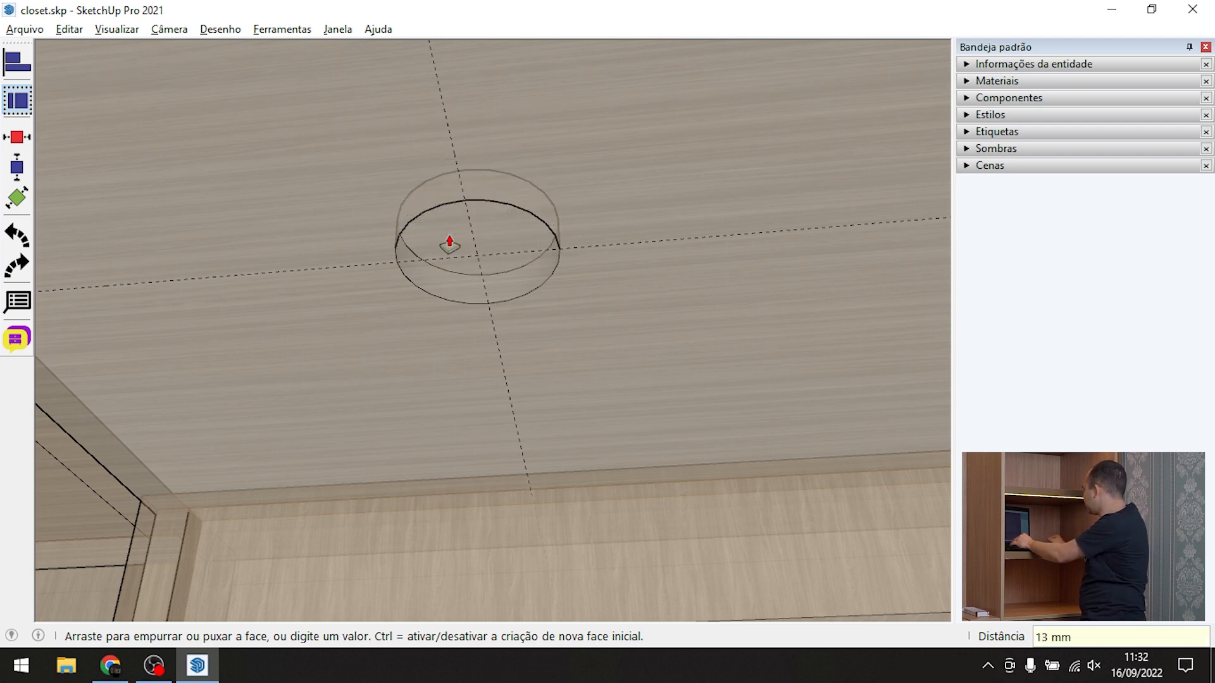
key(ctrl+z)
Place a guide point on the front-to-back guide, 4 mm inside the circle's rear edge
middle_drag(467, 271, 571, 235)
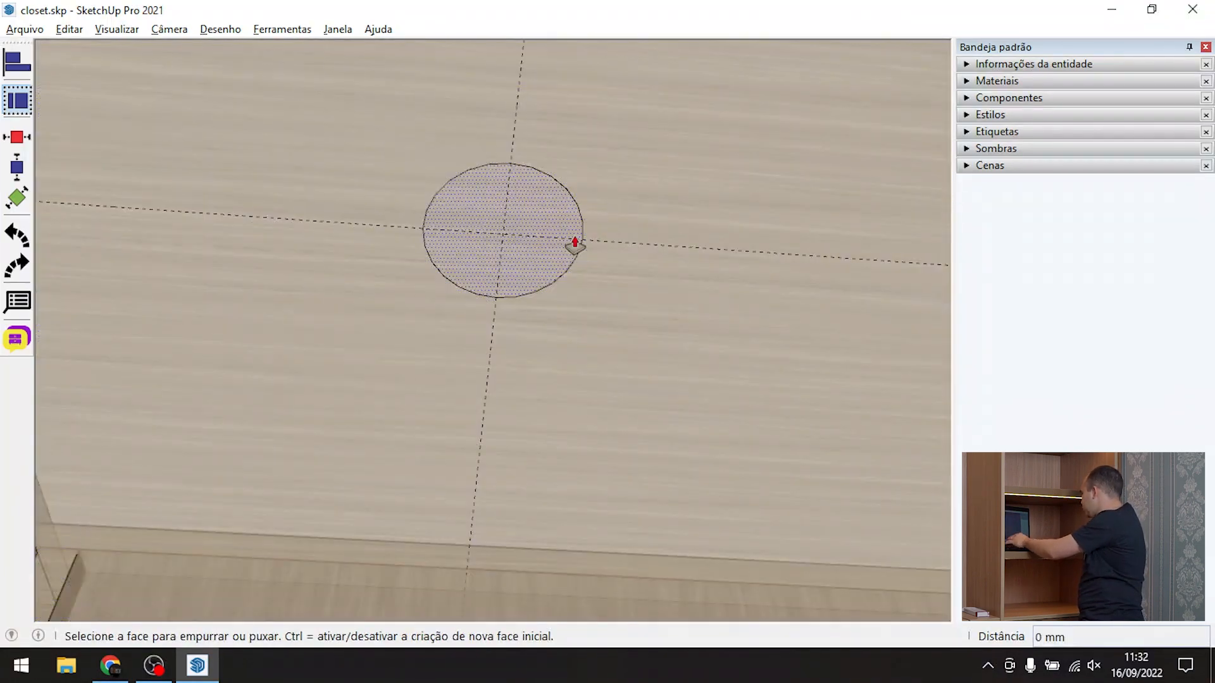
key(t)
scroll(512, 288, up, 3)
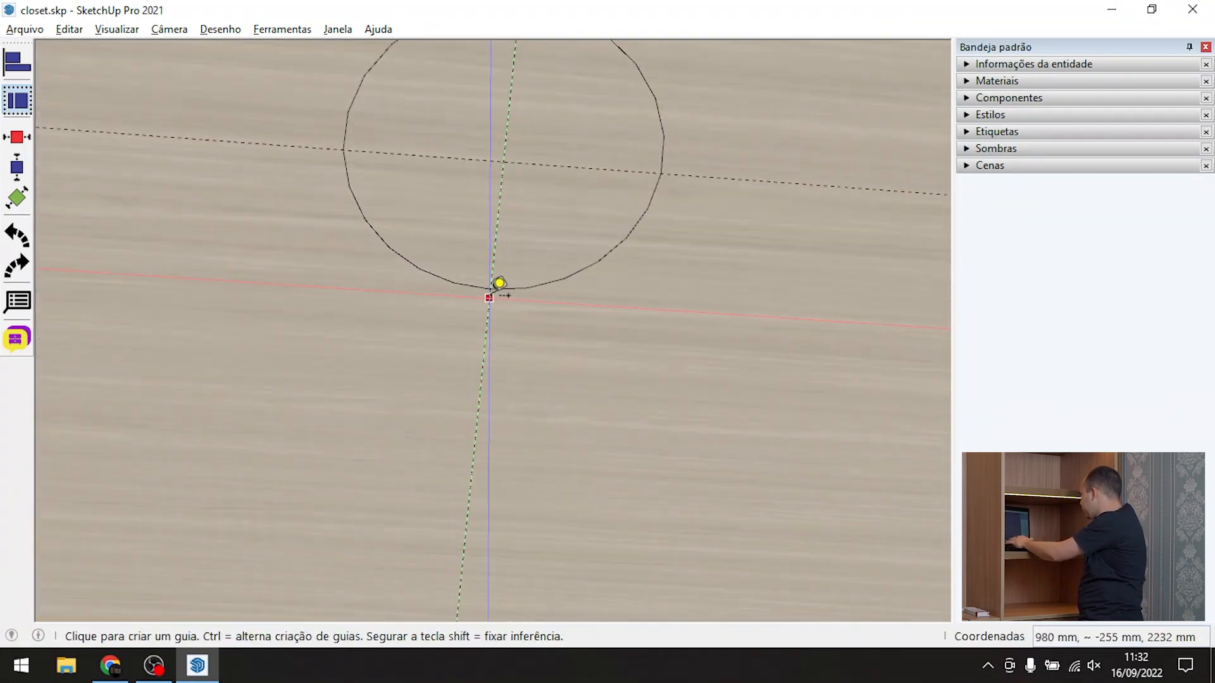
click(490, 290)
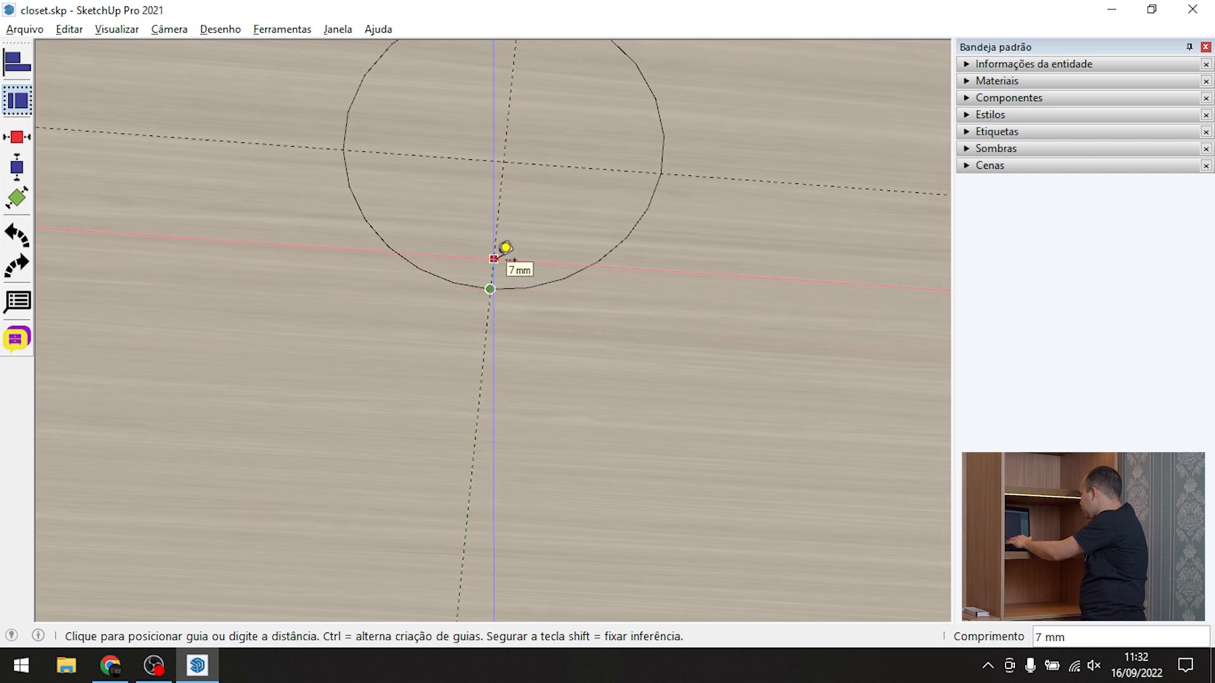
text(4)
key(Return)
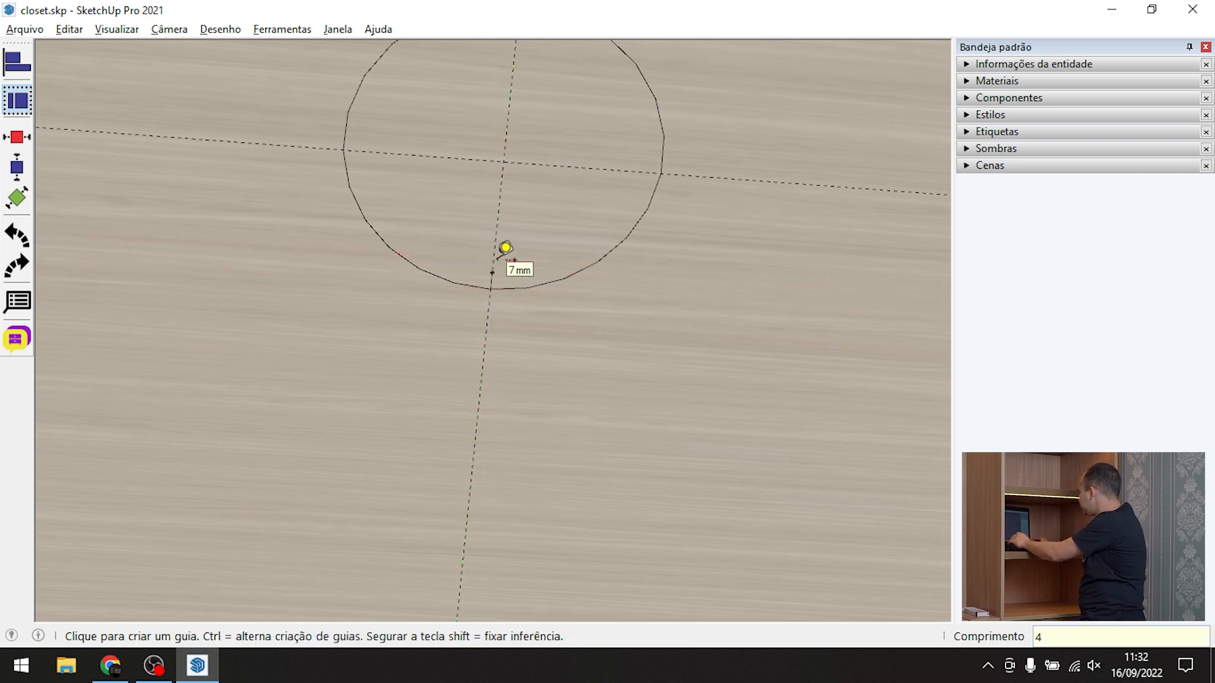
Draw a circle of 4 mm radius centred on the guide point and push it 18 mm up into the top panel
key(c)
click(491, 273)
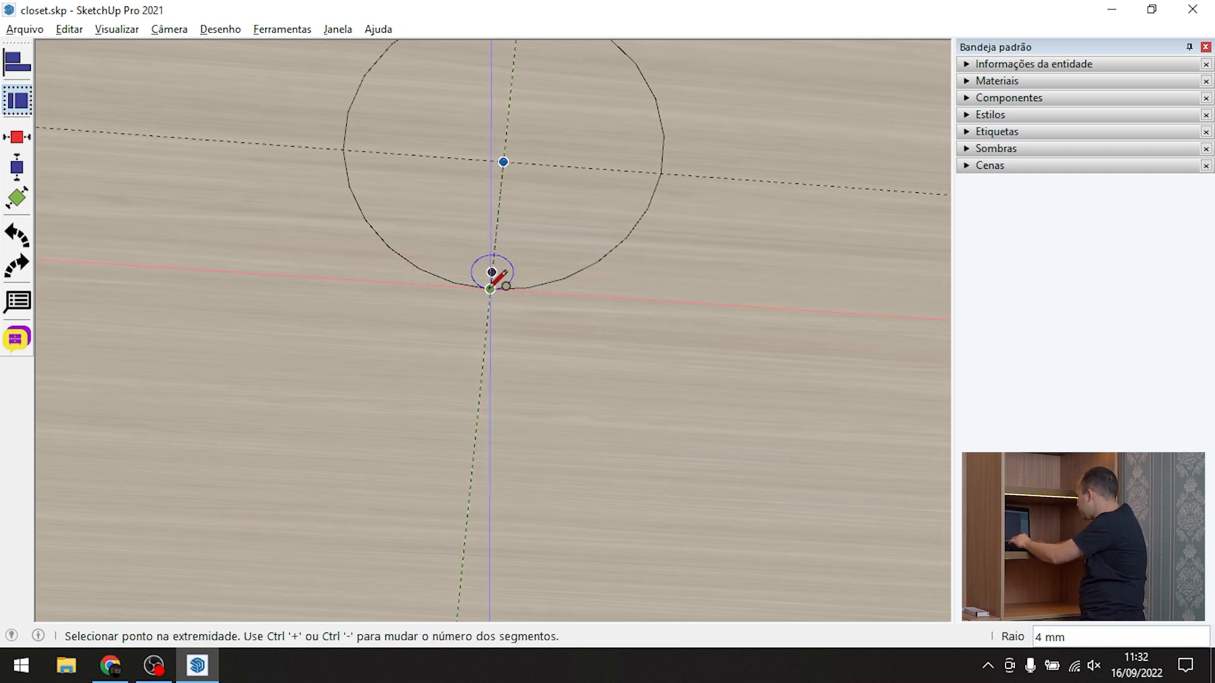
click(491, 289)
key(space)
middle_drag(453, 315, 504, 266)
key(p)
click(499, 268)
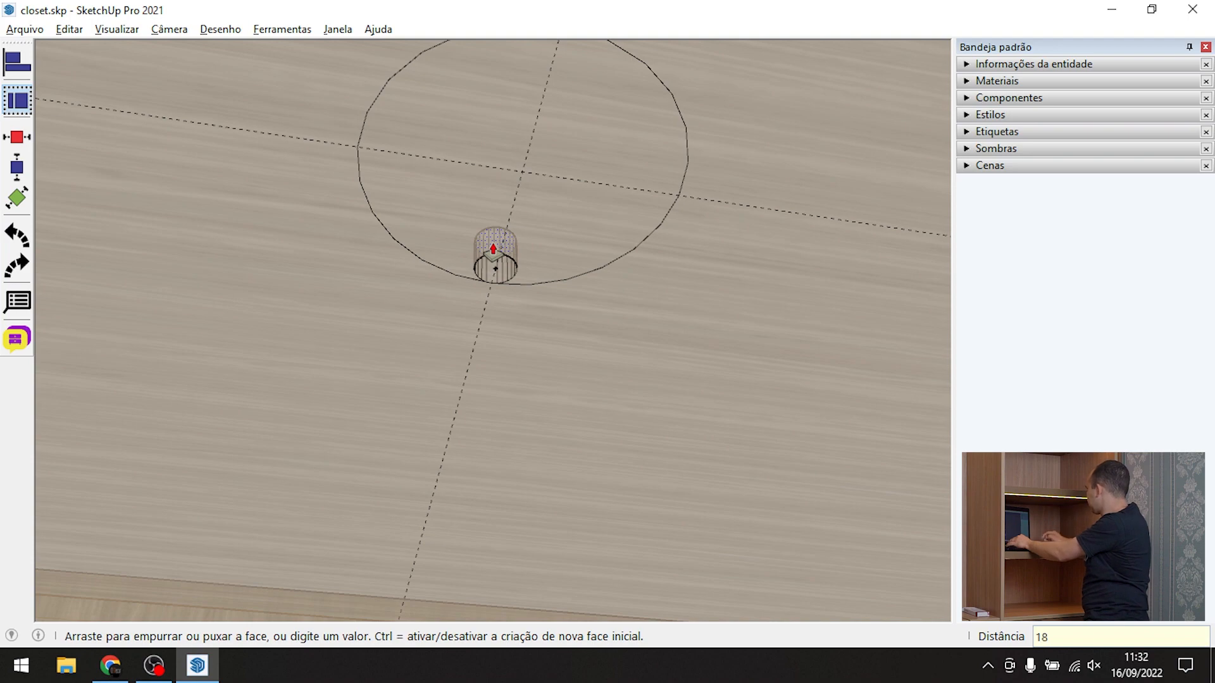
key(Return)
Push the remaining face of the large circle 13 mm up into the top panel to form the recess
scroll(493, 295, down, 4)
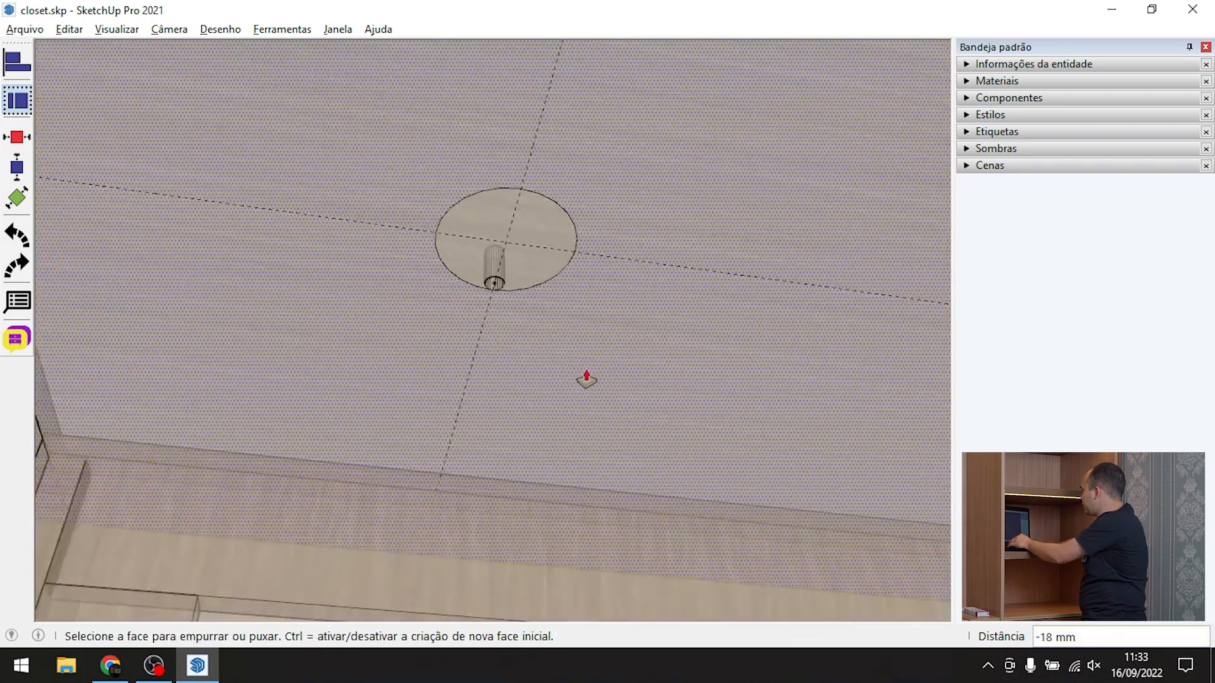
middle_drag(590, 377, 543, 375)
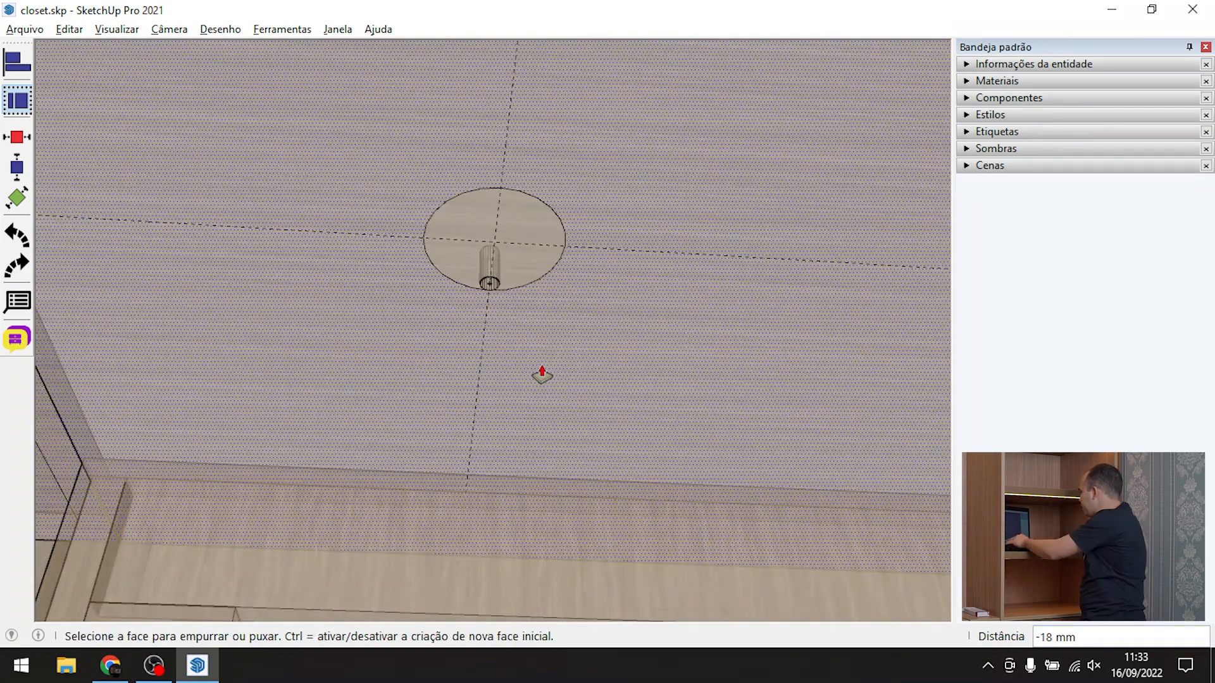
click(524, 284)
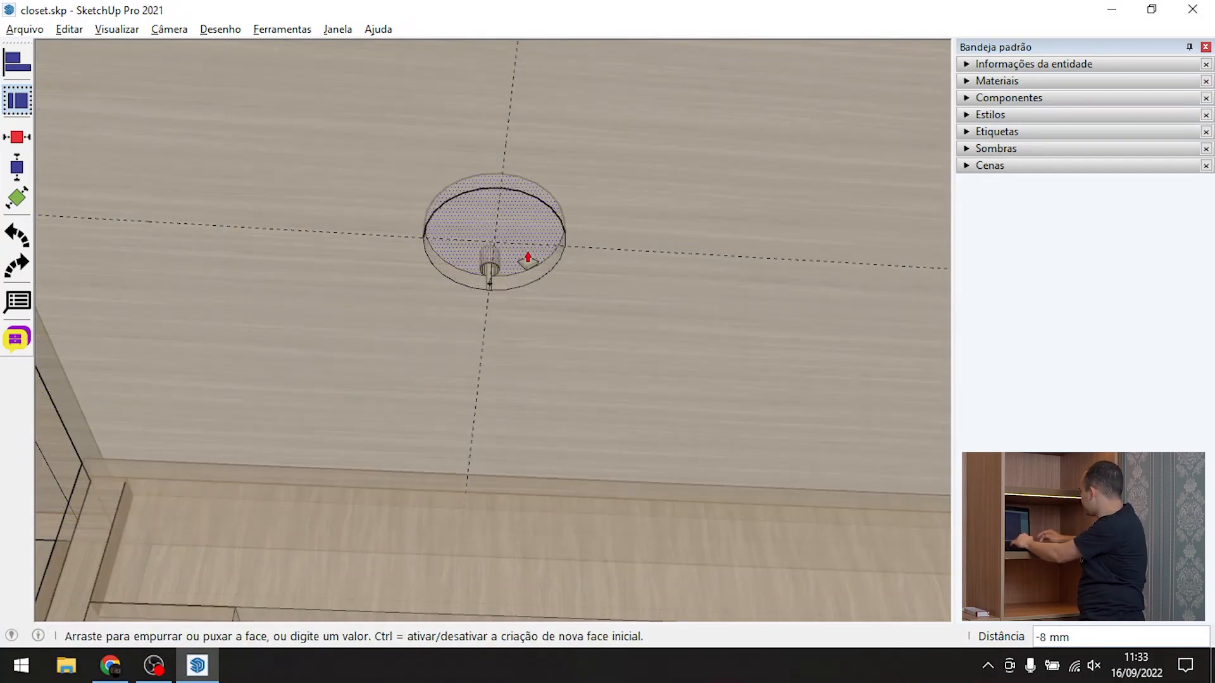
key(Return)
key(space)
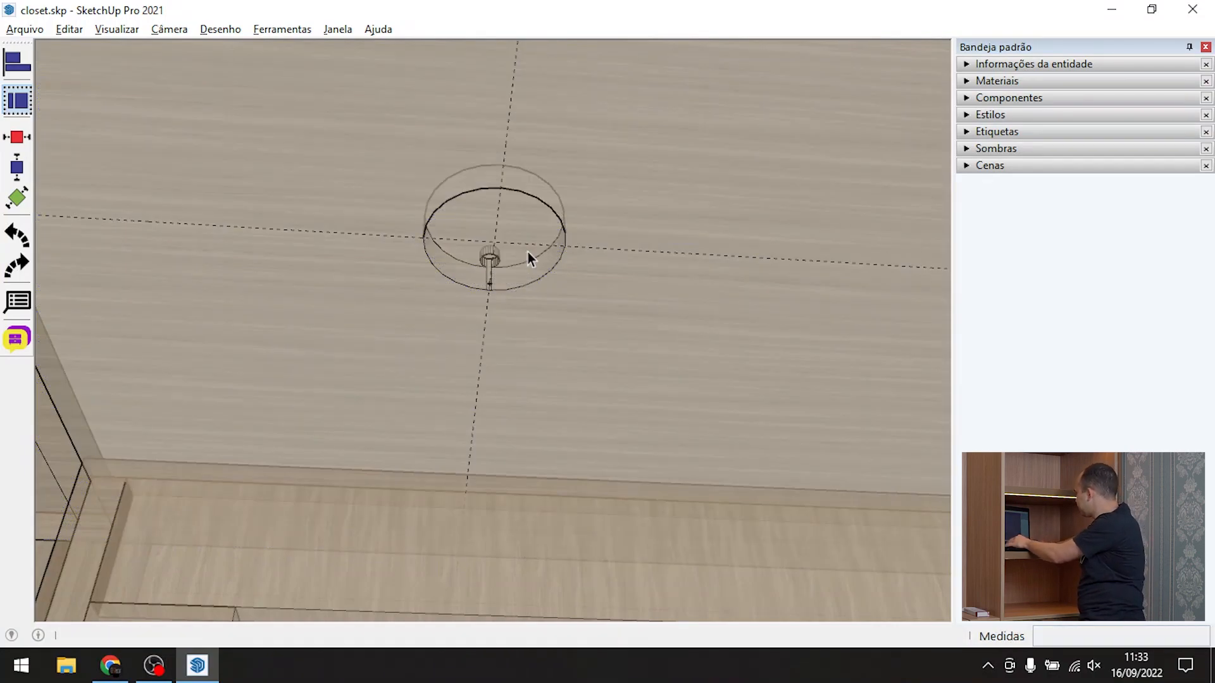
Copy the circular recess with its through hole 400 mm along the lengthwise guide to the other guide intersection
middle_drag(526, 268, 538, 344)
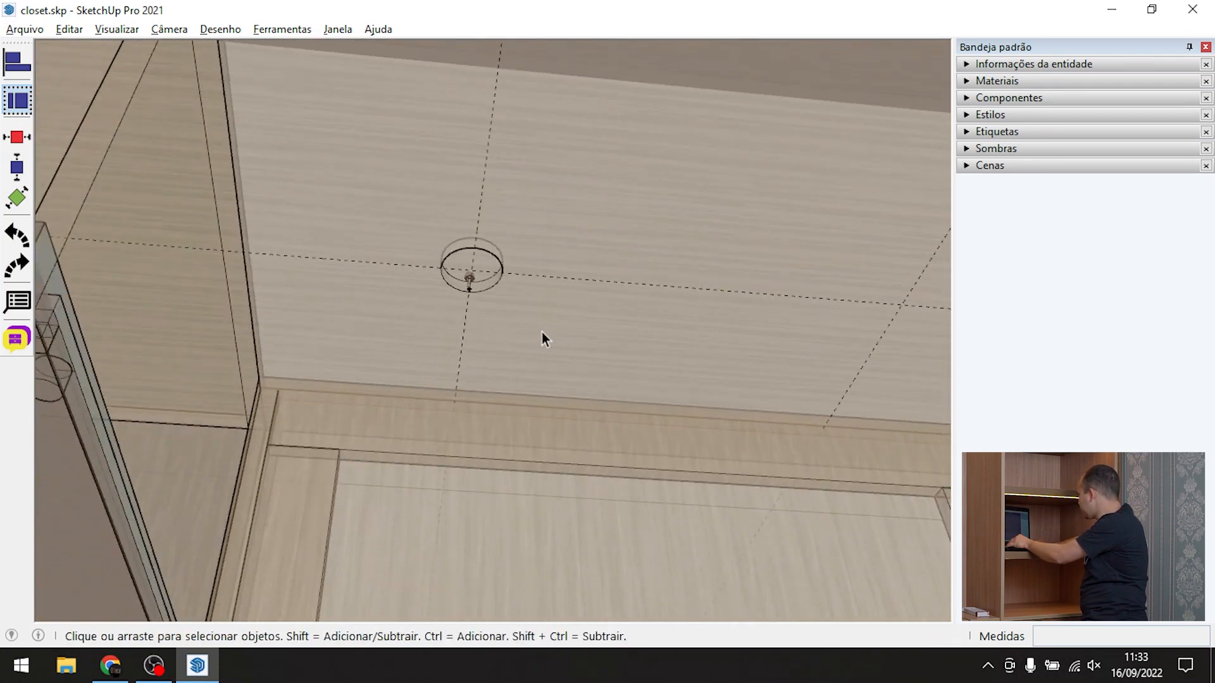
scroll(477, 278, up, 3)
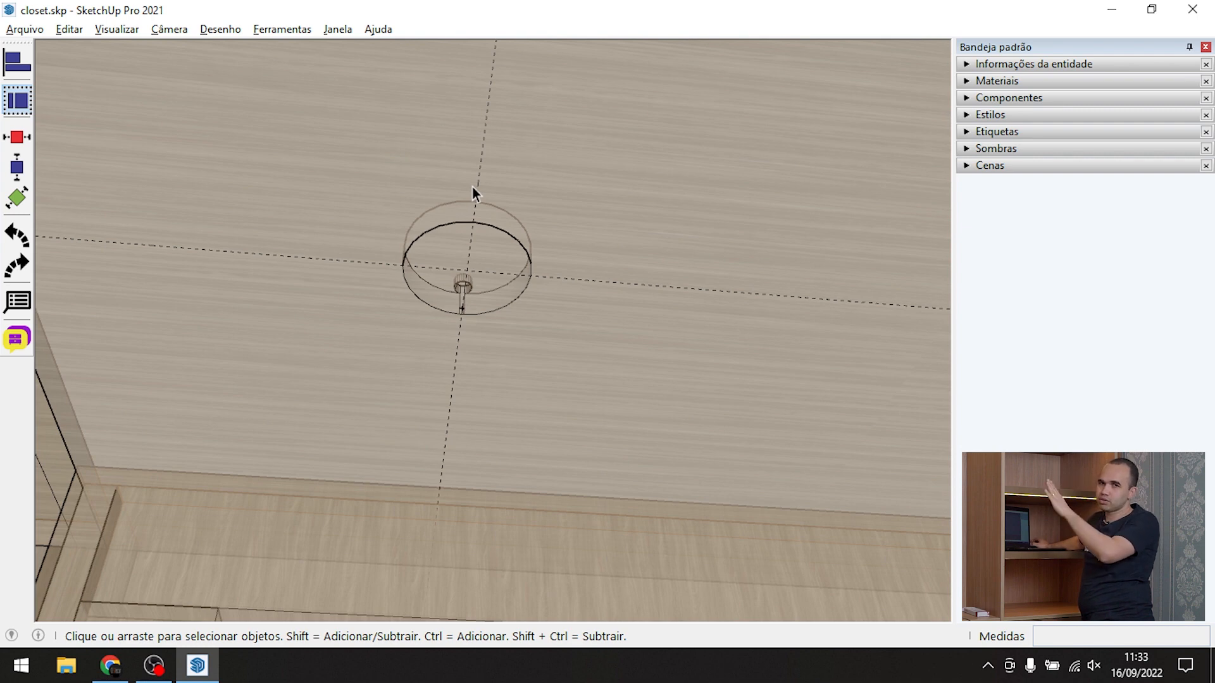
scroll(411, 184, down, 2)
drag(349, 119, 532, 308)
scroll(500, 292, up, 2)
key(m)
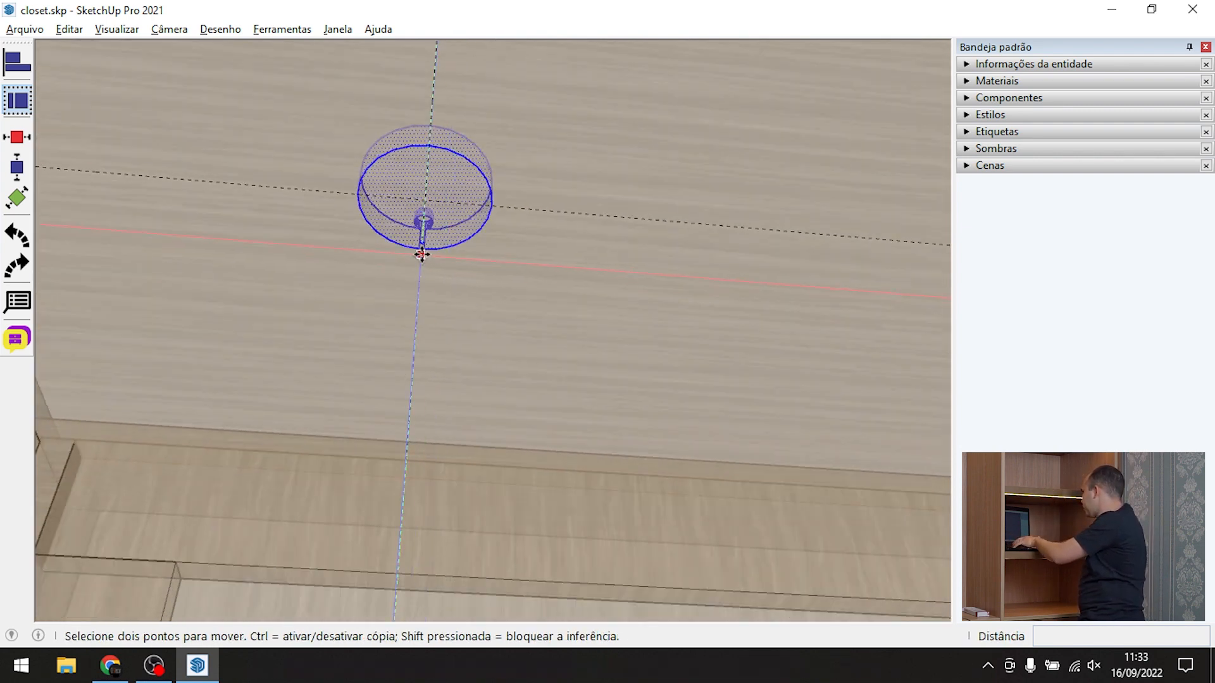
scroll(435, 257, up, 3)
scroll(435, 257, up, 2)
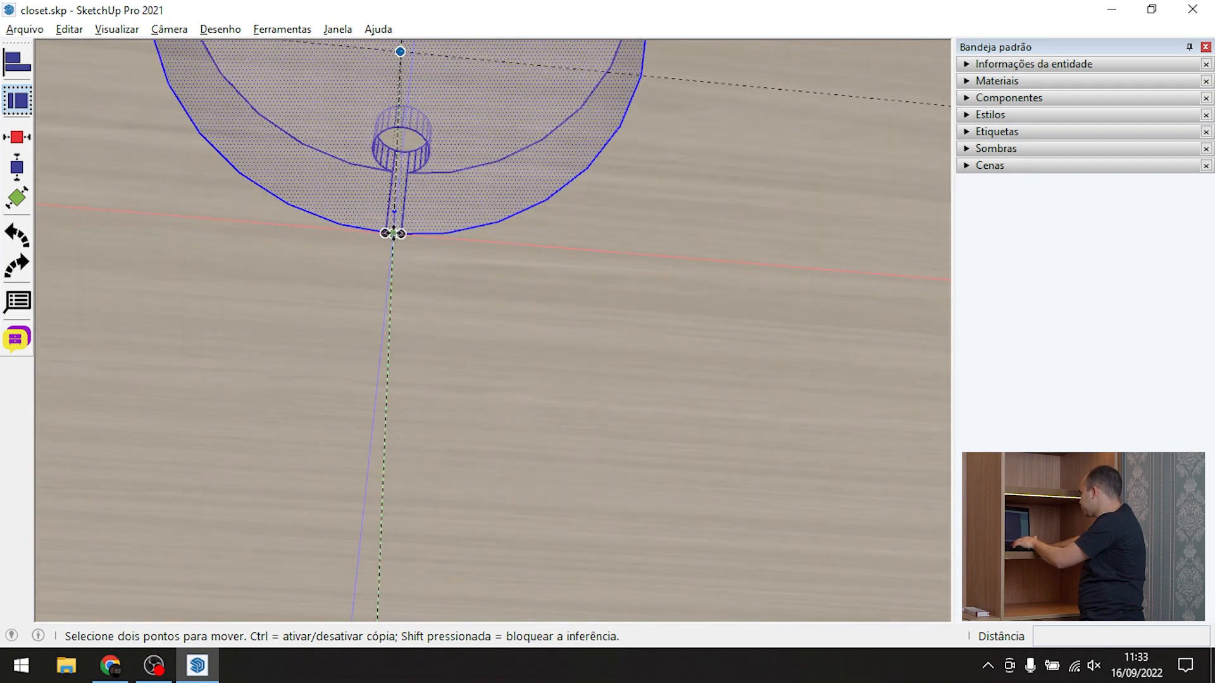
scroll(394, 233, up, 1)
click(390, 232)
key(ctrl)
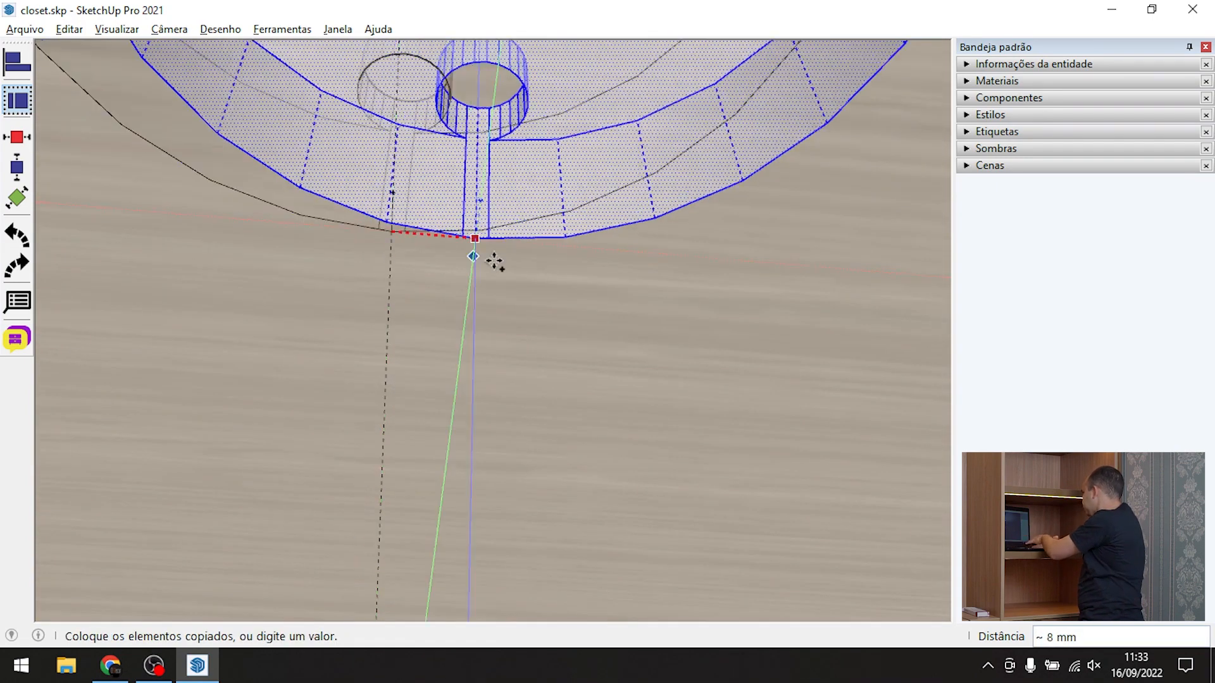
scroll(274, 297, down, 5)
scroll(279, 298, down, 3)
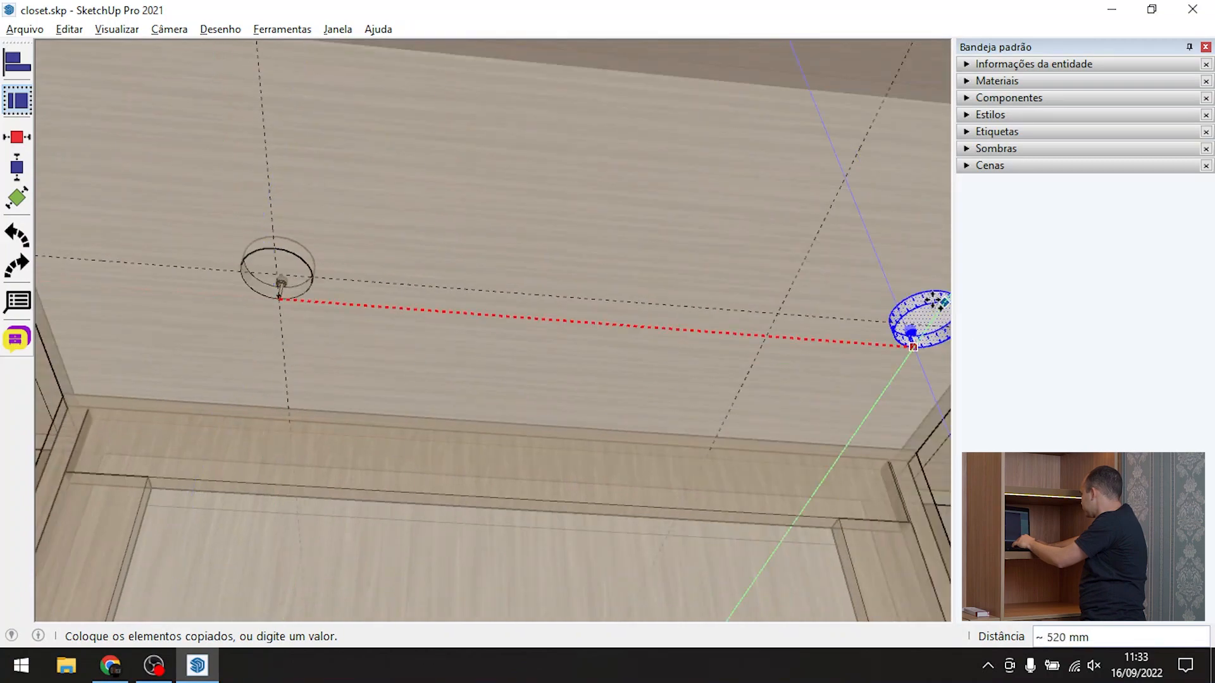
scroll(781, 312, up, 4)
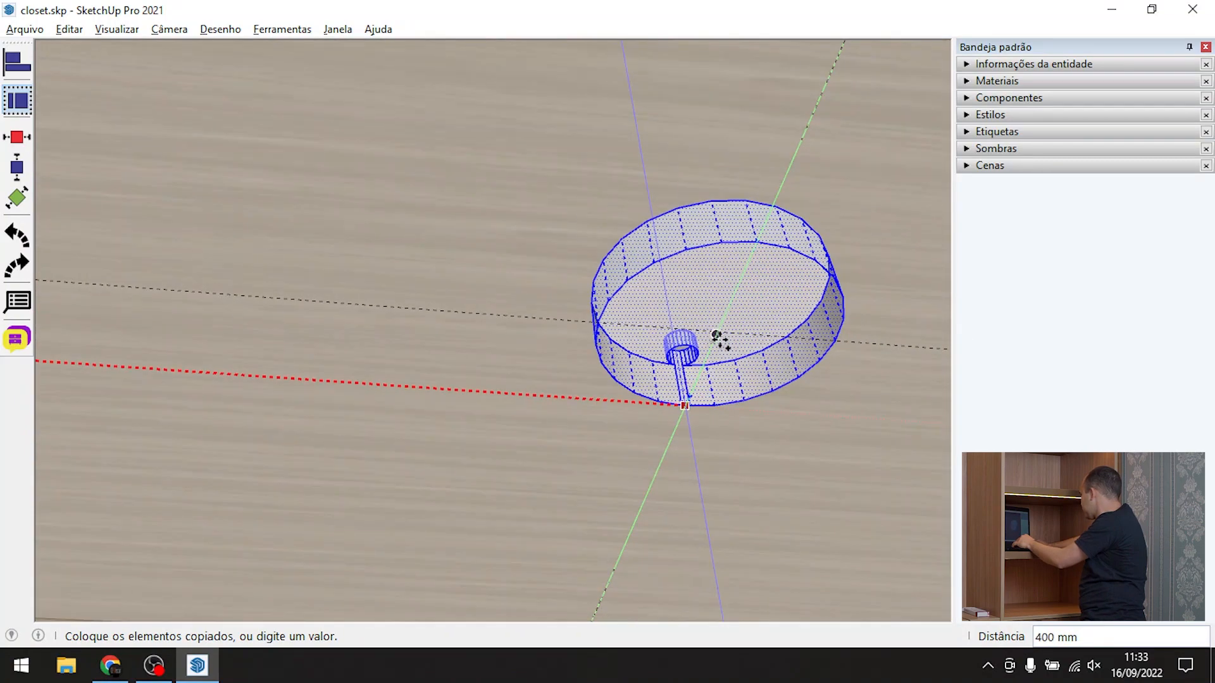
click(682, 412)
key(space)
scroll(723, 342, down, 3)
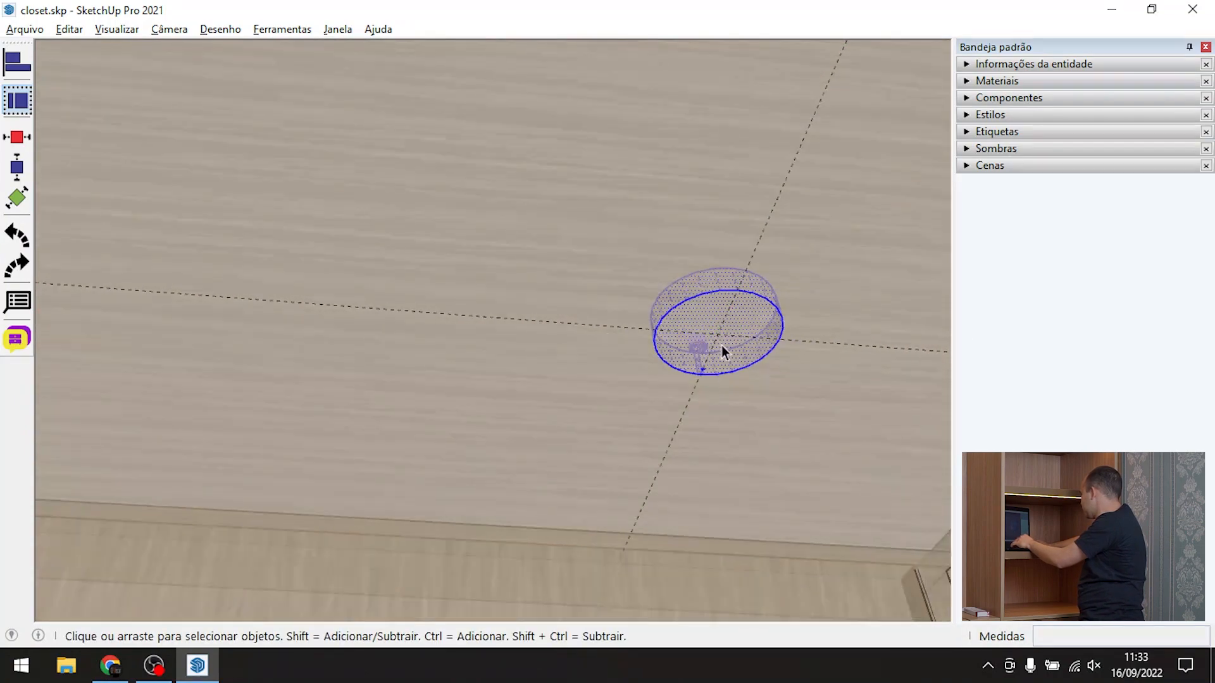
scroll(519, 481, down, 6)
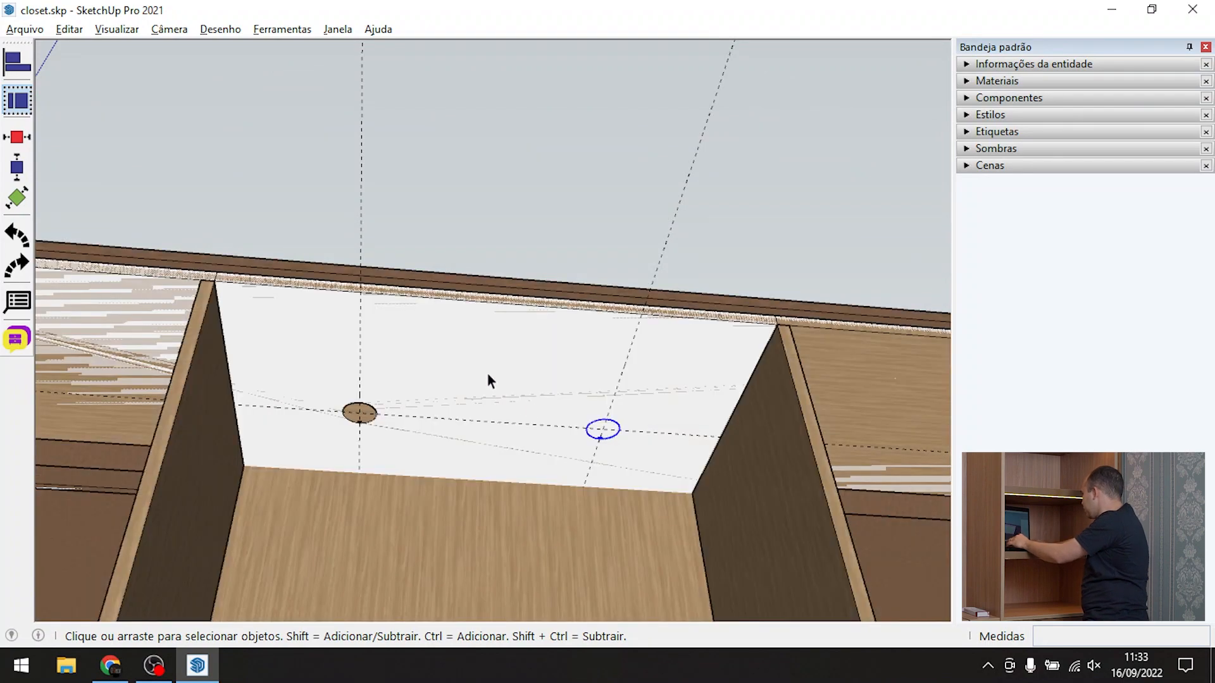
click(488, 380)
middle_drag(488, 380, 458, 438)
key(m)
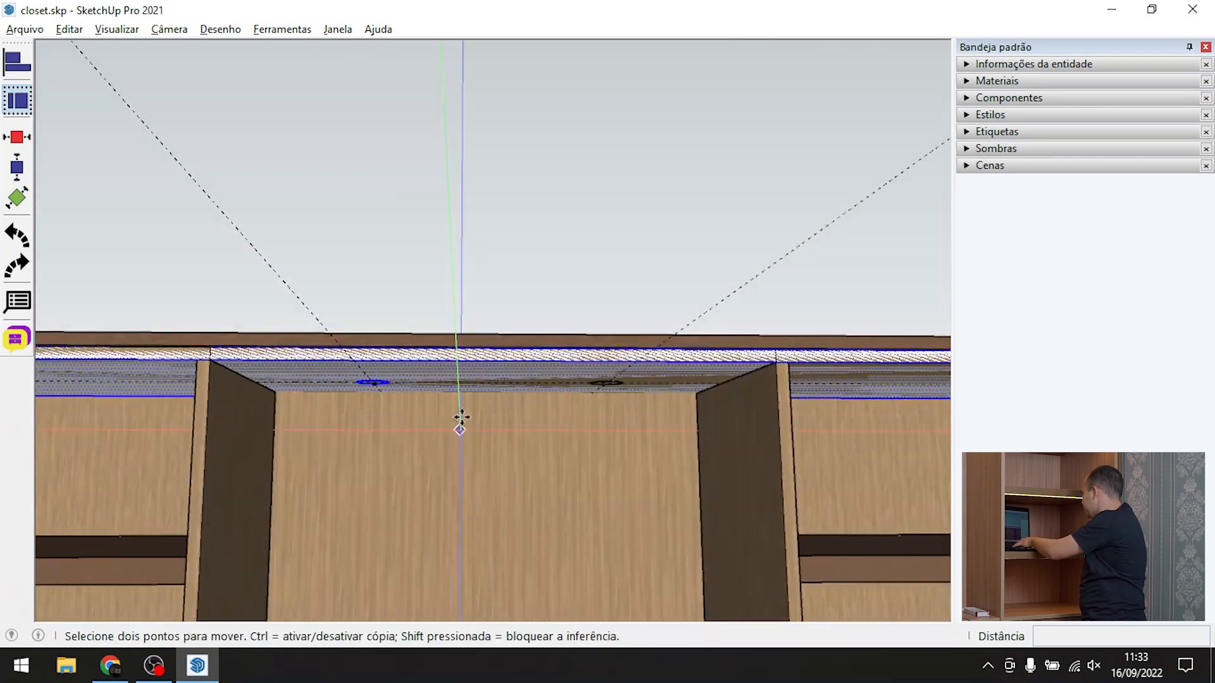
click(469, 374)
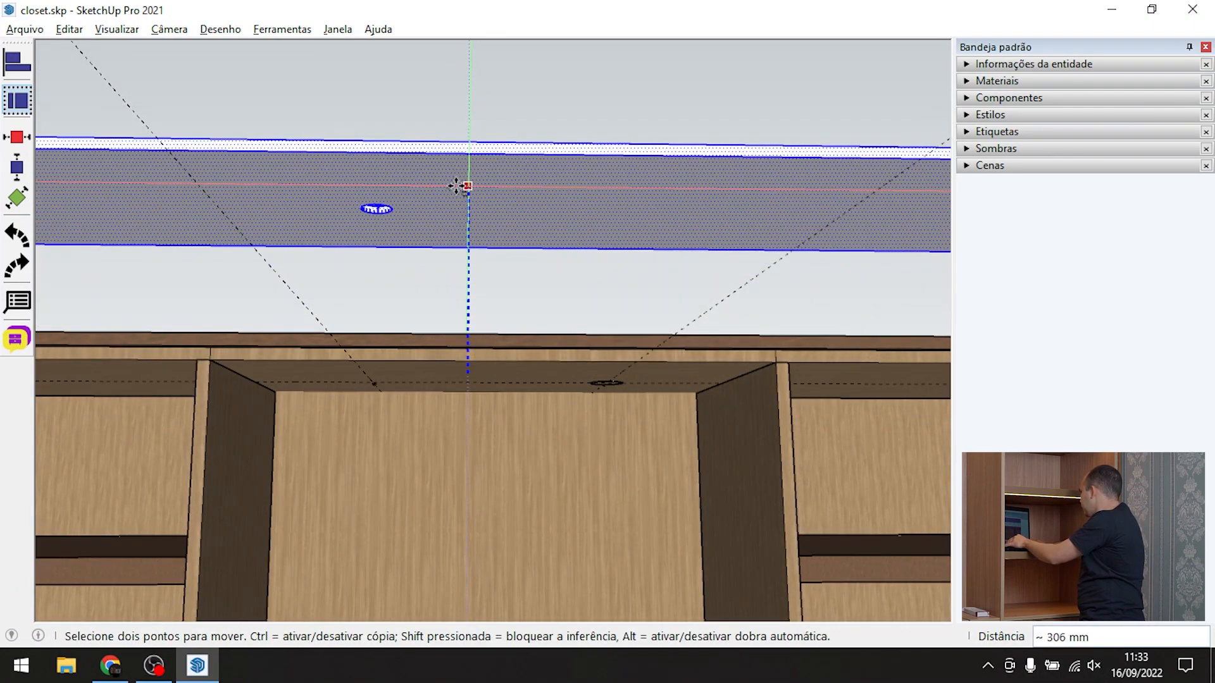
key(space)
Retrace one edge segment of the copied recess's outline and delete the face closing its opening
scroll(589, 412, up, 5)
middle_drag(590, 408, 636, 279)
scroll(641, 381, up, 4)
key(l)
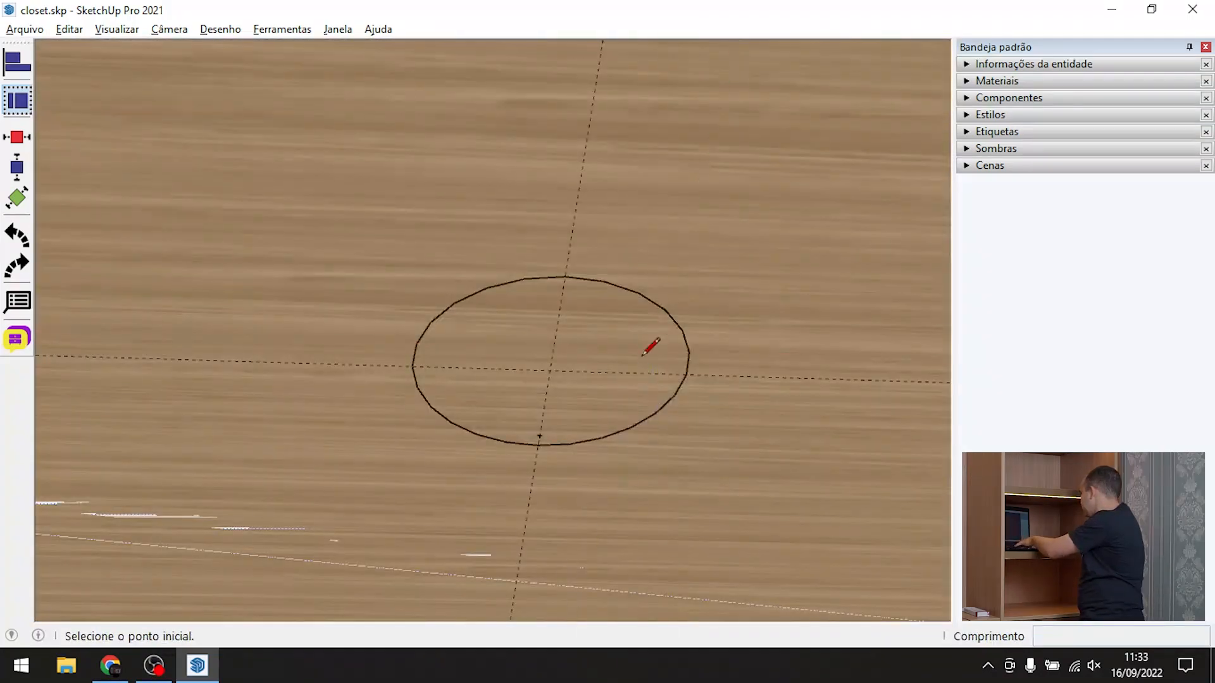
click(638, 290)
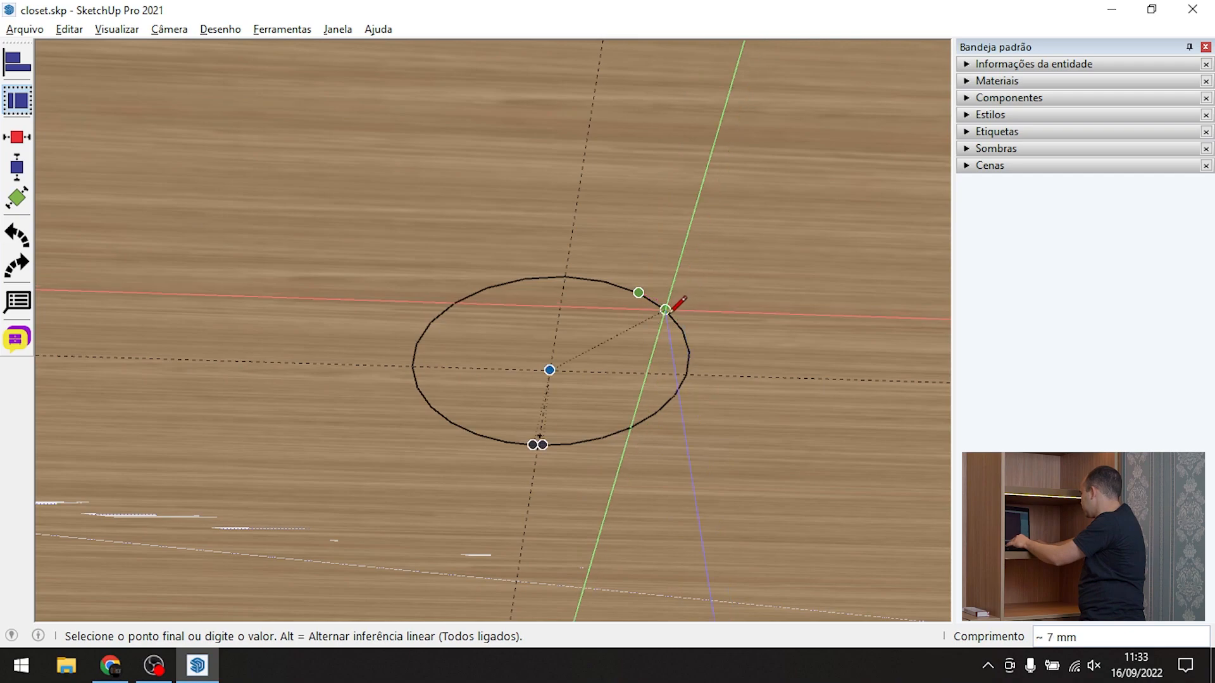
click(670, 310)
key(space)
scroll(620, 367, down, 3)
click(621, 350)
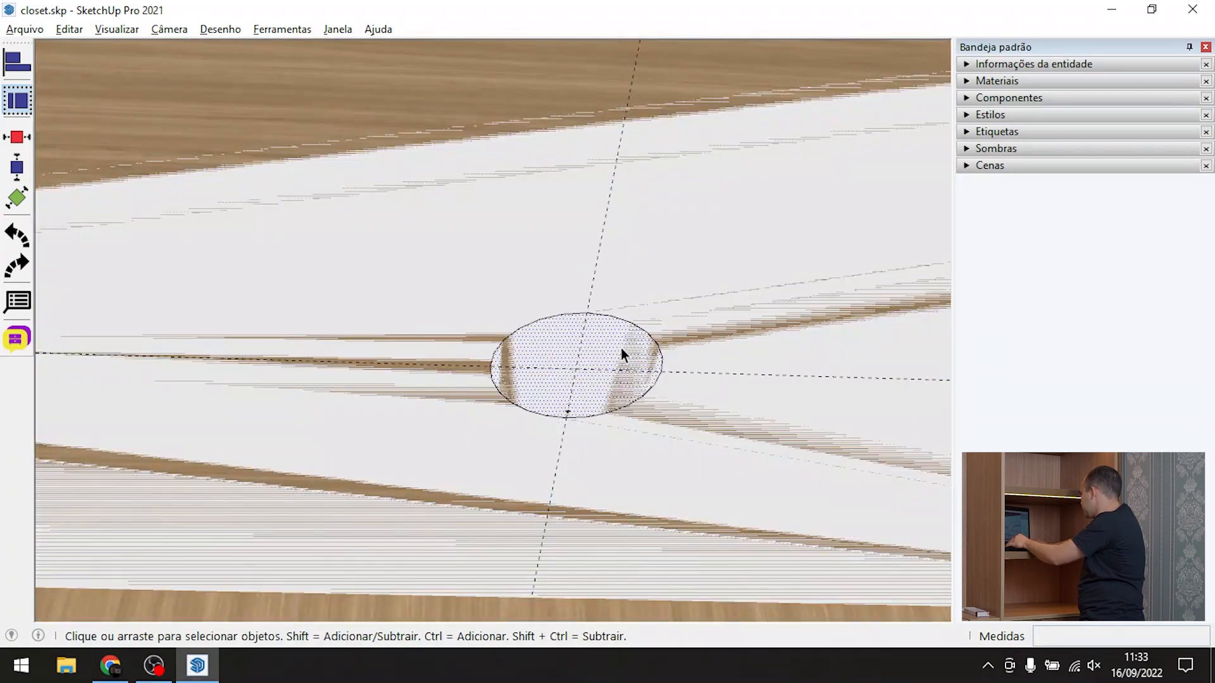
key(Delete)
Select the whole top panel geometry including both recesses and move it straight up, clear of the closet
scroll(633, 345, down, 5)
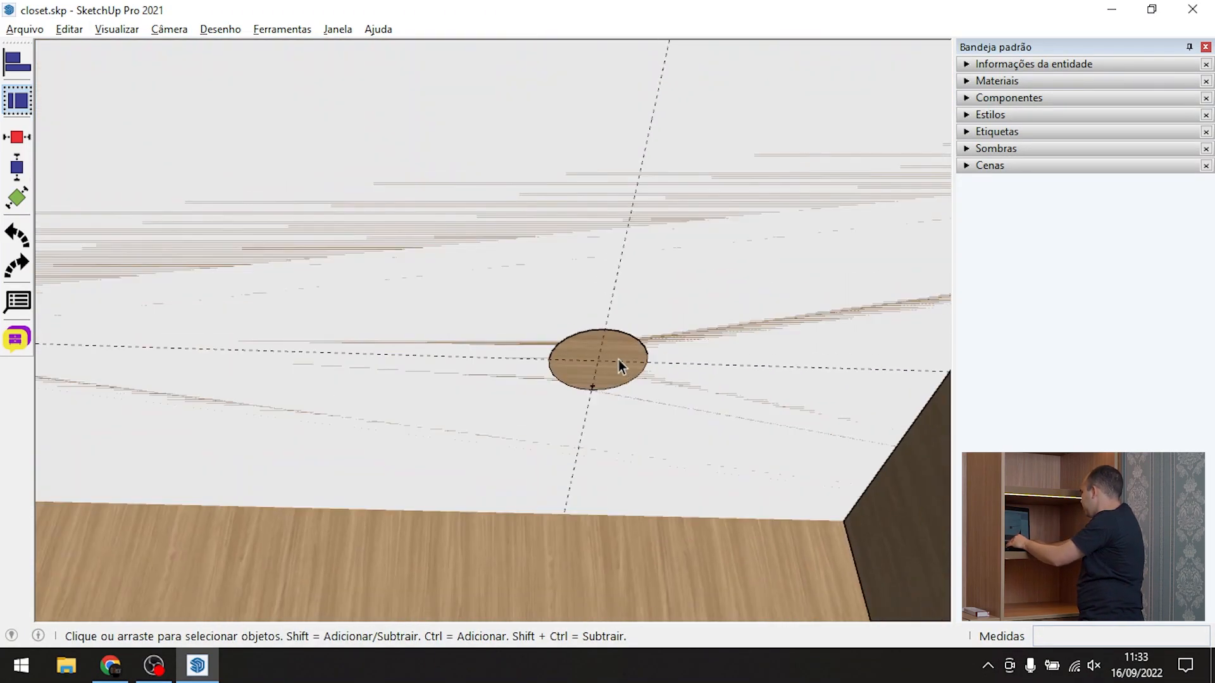
double_click(487, 291)
middle_drag(488, 291, 523, 382)
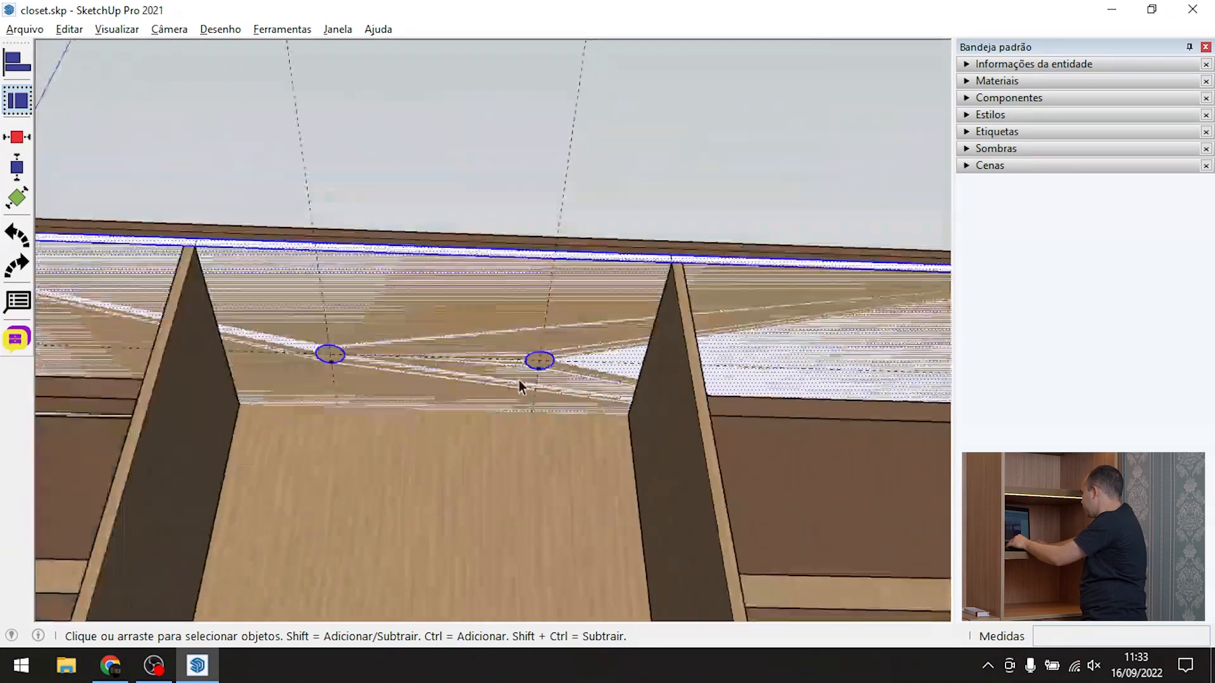
click(434, 302)
click(416, 94)
key(space)
scroll(396, 158, up, 1)
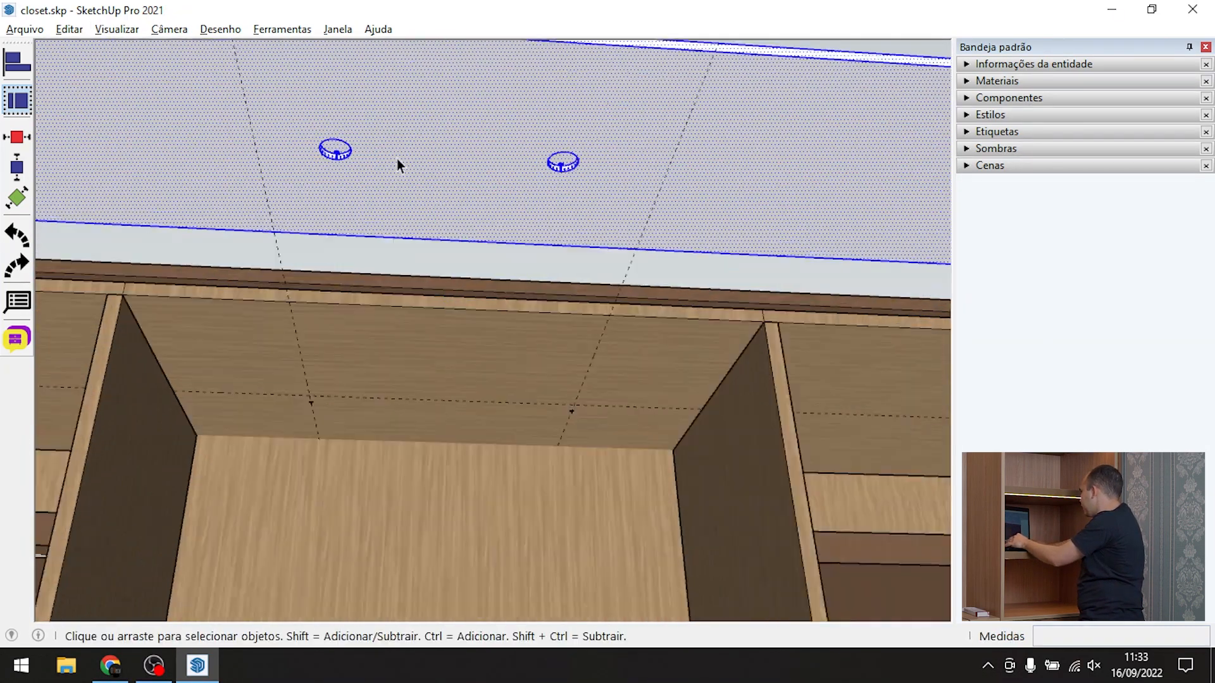
Examine both recesses from below and their through holes from above the raised panel
scroll(398, 160, up, 1)
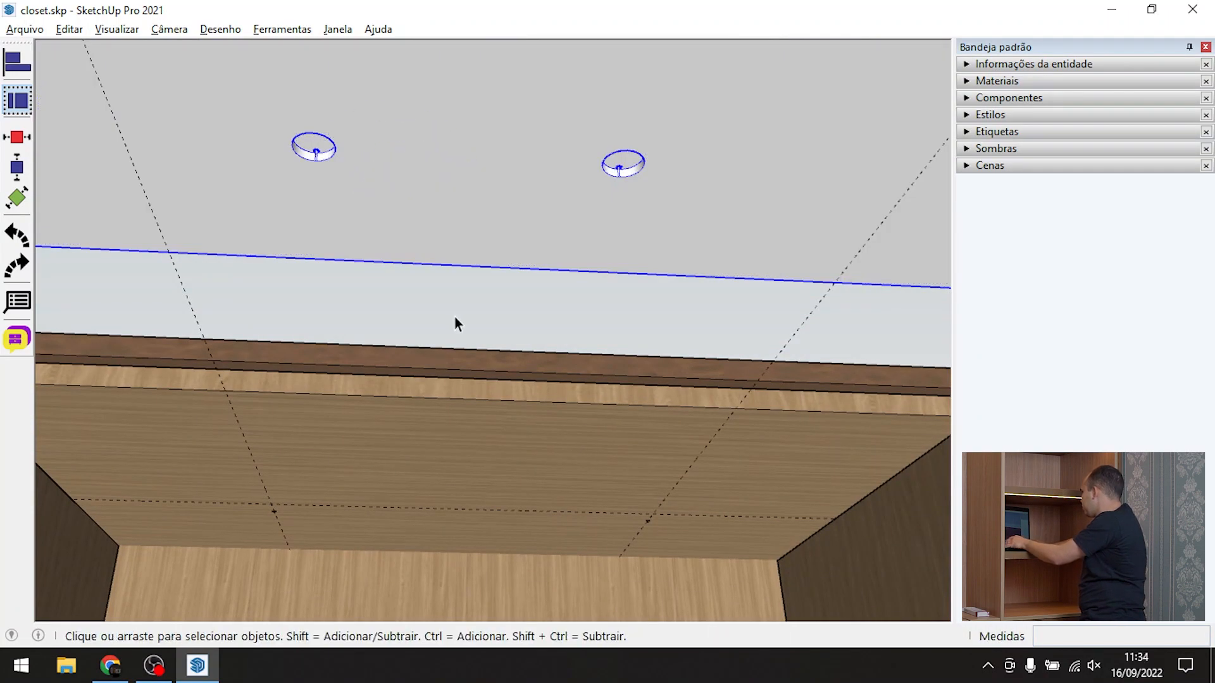
middle_drag(410, 230, 326, 169)
scroll(326, 171, up, 6)
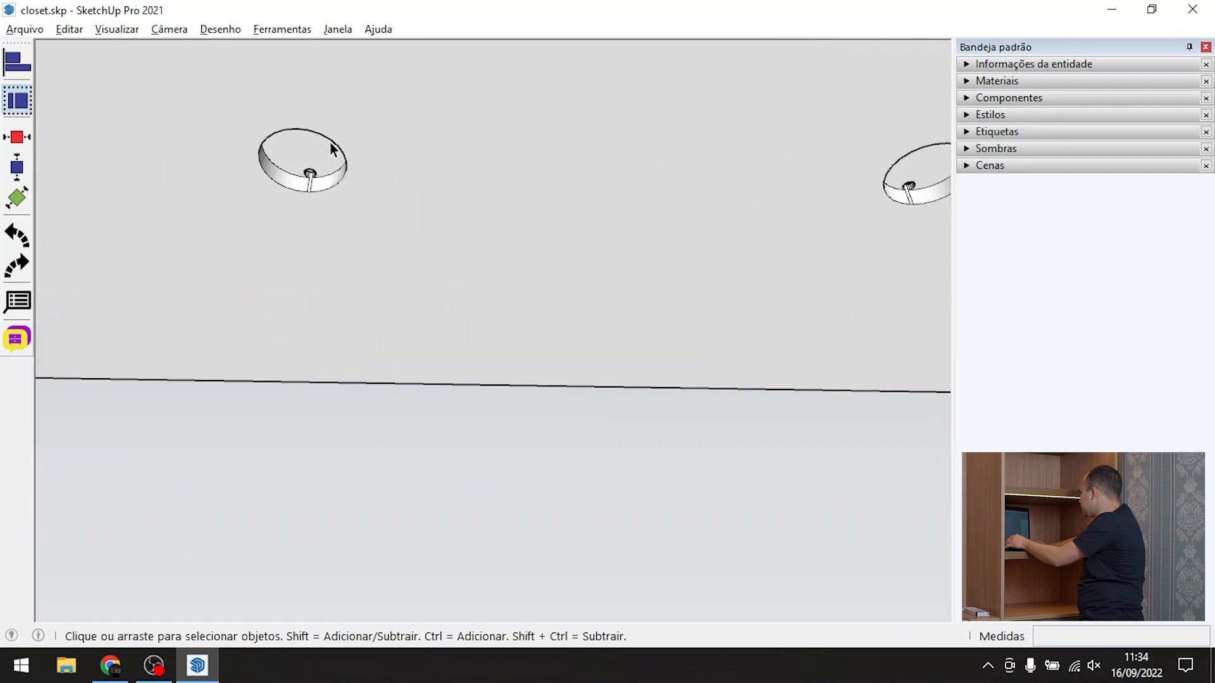
scroll(237, 371, down, 3)
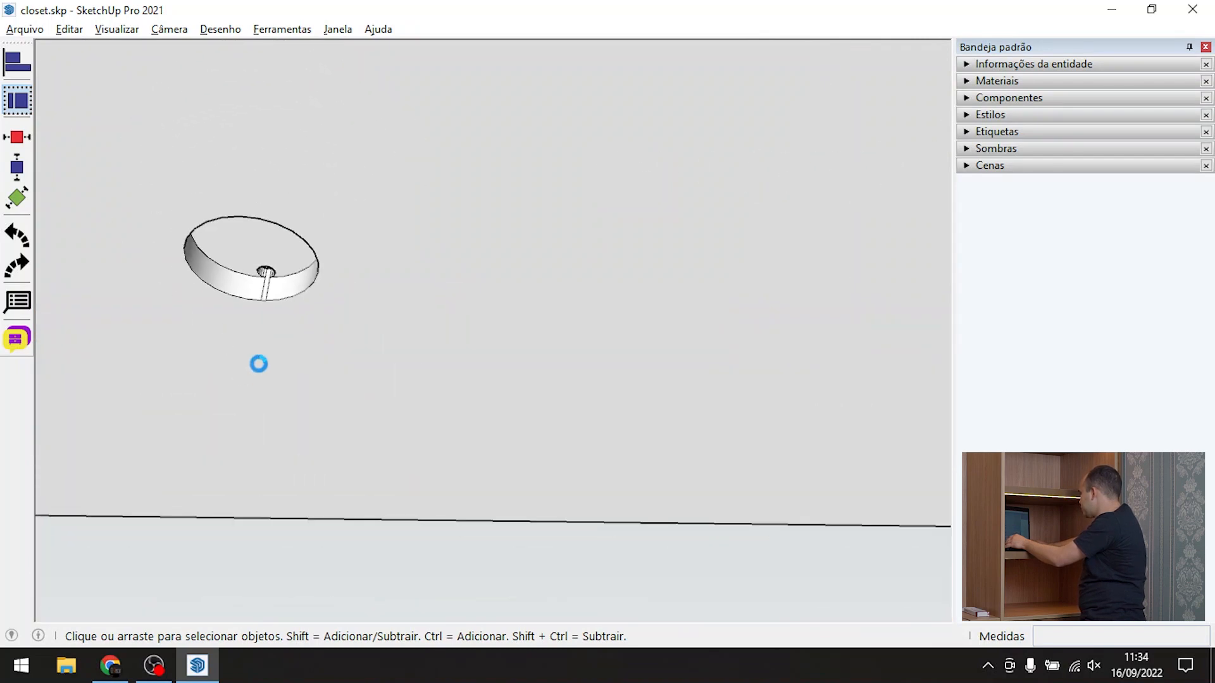
scroll(500, 405, down, 8)
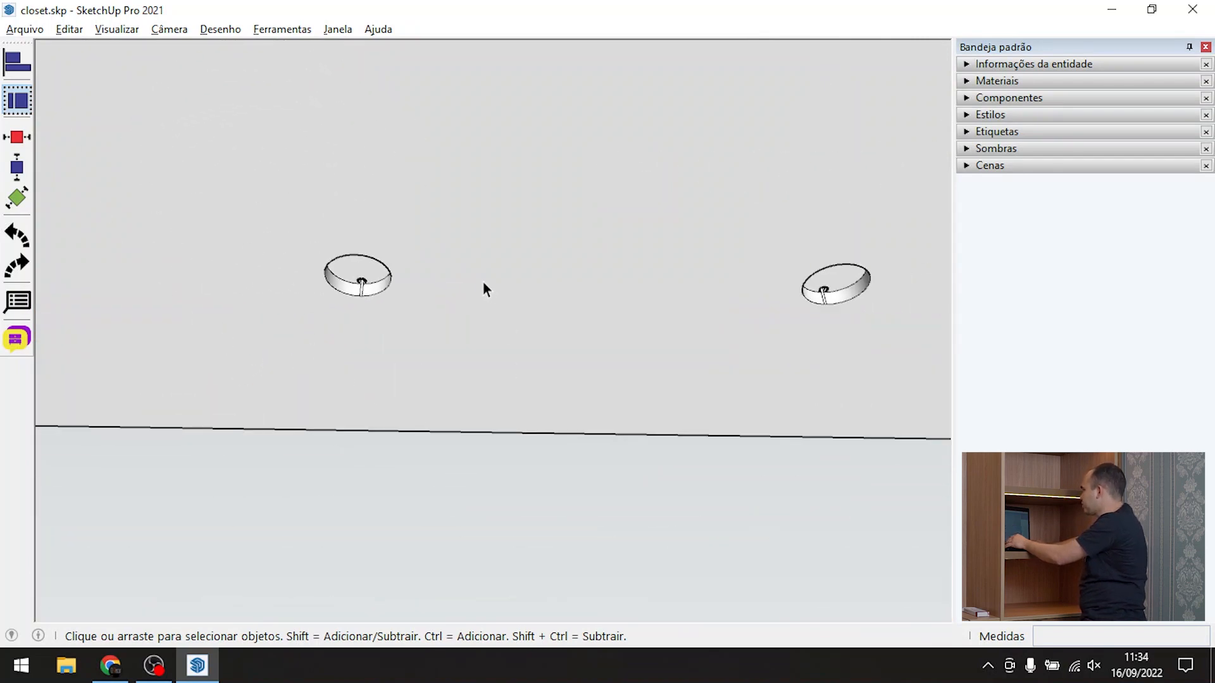
middle_drag(475, 331, 399, 678)
scroll(470, 424, down, 4)
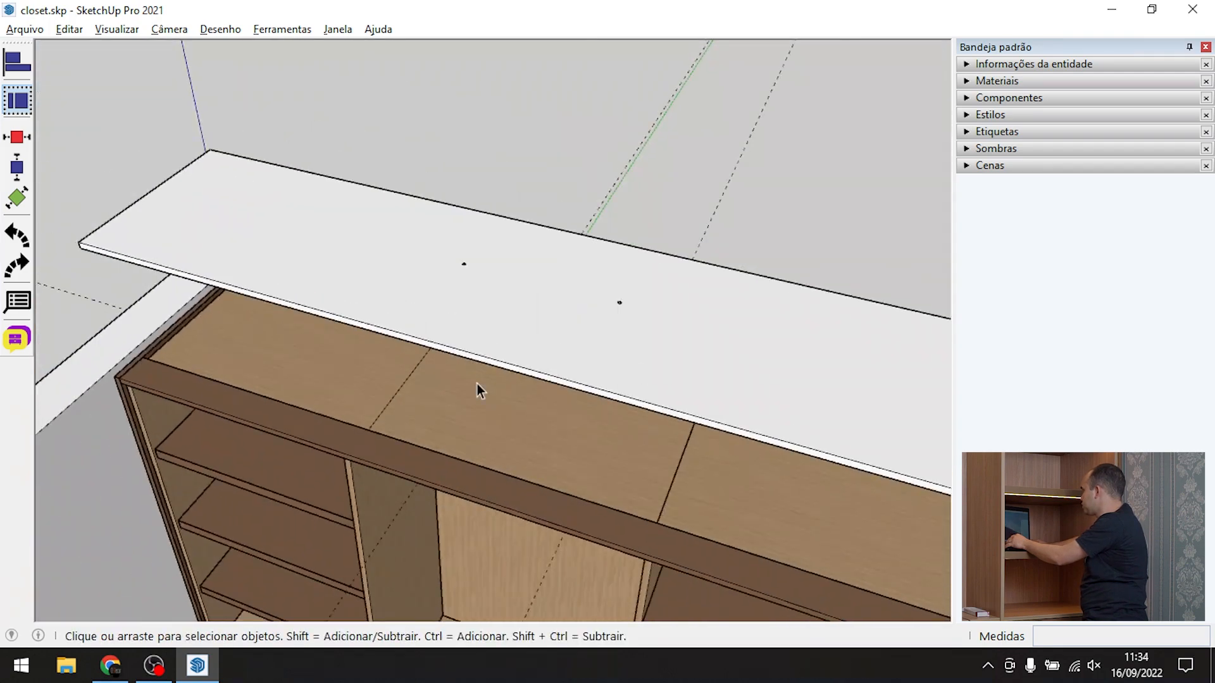
scroll(539, 182, up, 4)
middle_drag(506, 437, 646, 381)
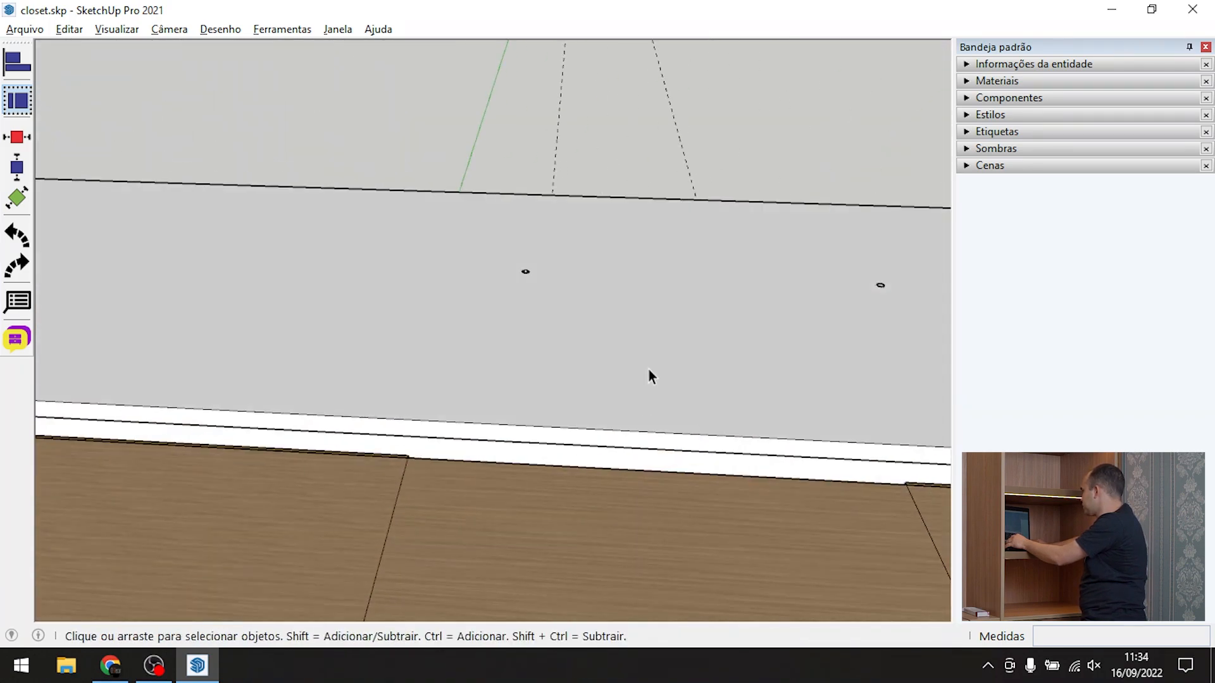
scroll(583, 283, down, 4)
scroll(505, 306, down, 5)
middle_drag(388, 316, 583, 35)
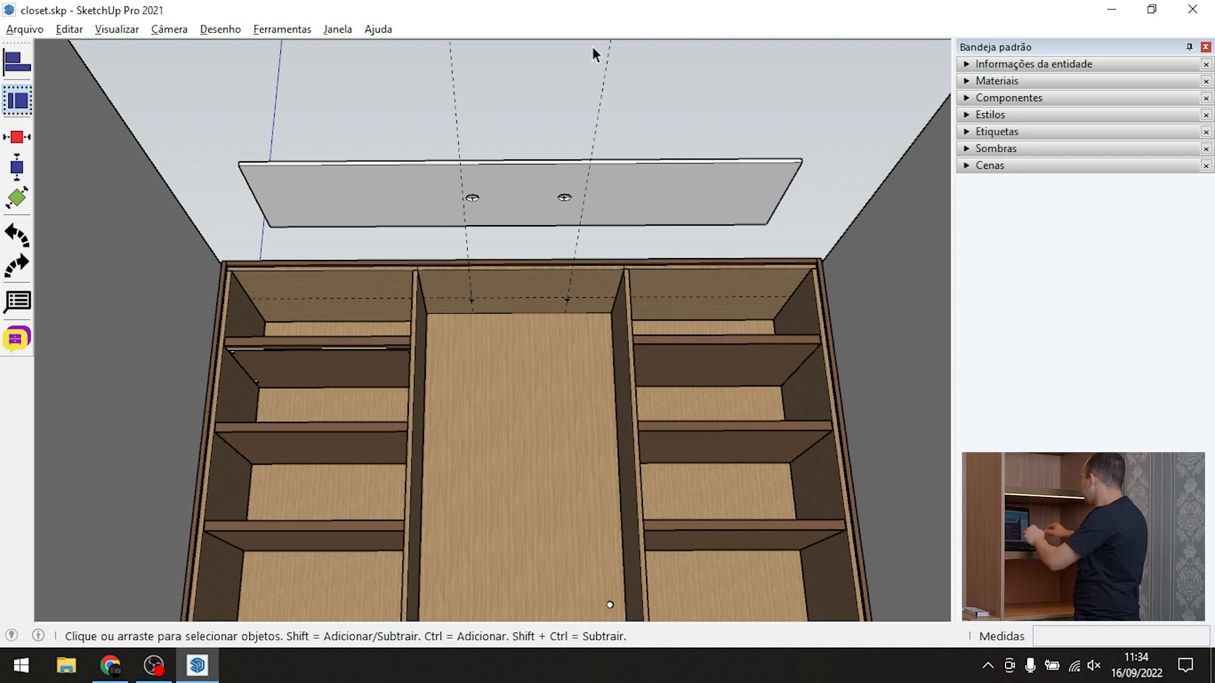
Draw a circle of 13 mm radius on an empty area of the raised panel's underside, beside the existing recesses
scroll(624, 182, up, 6)
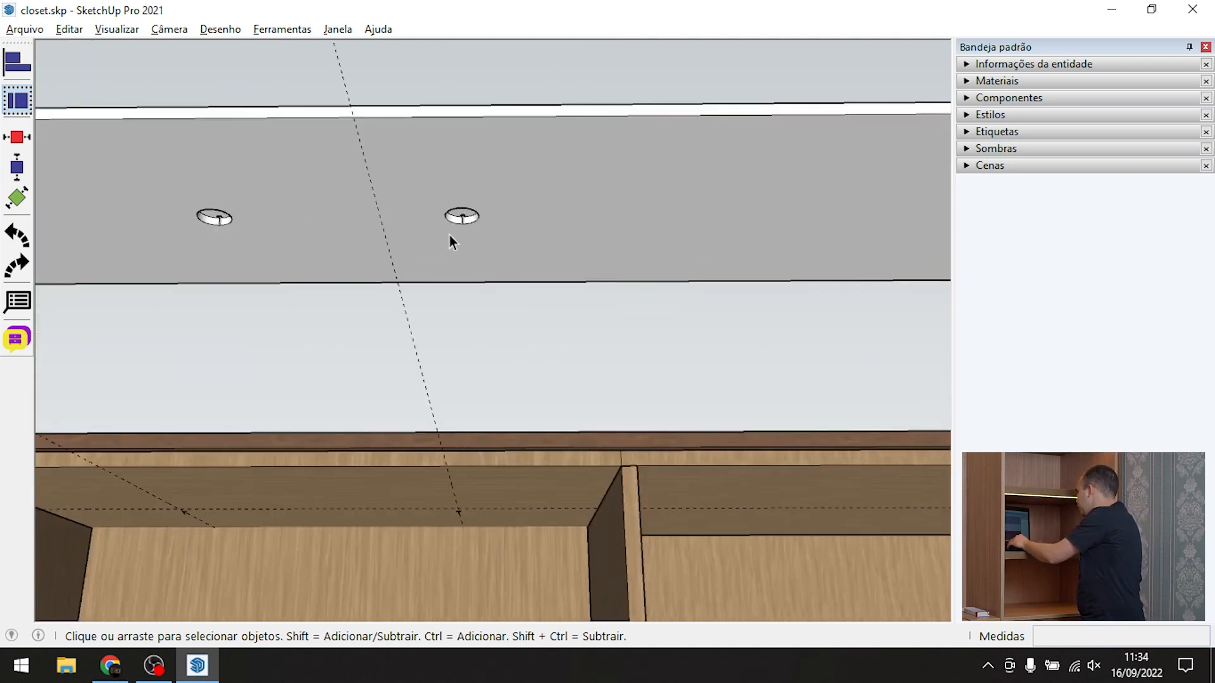
scroll(270, 221, down, 4)
scroll(503, 199, up, 5)
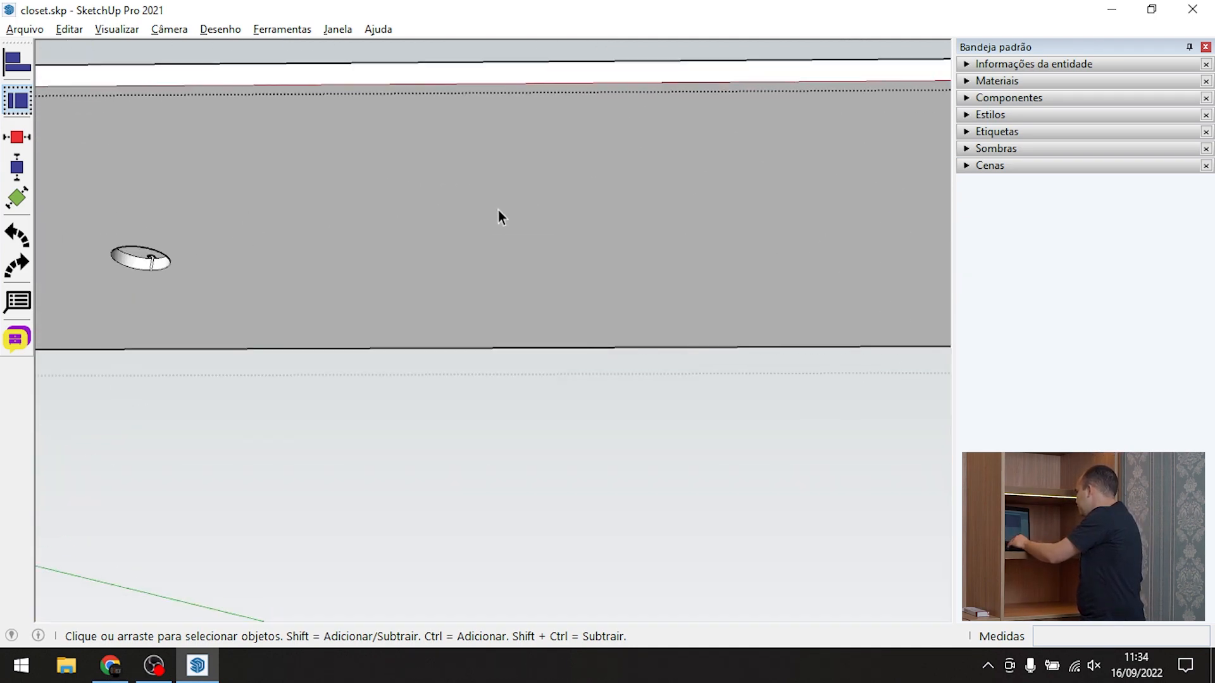
click(488, 226)
key(c)
click(506, 205)
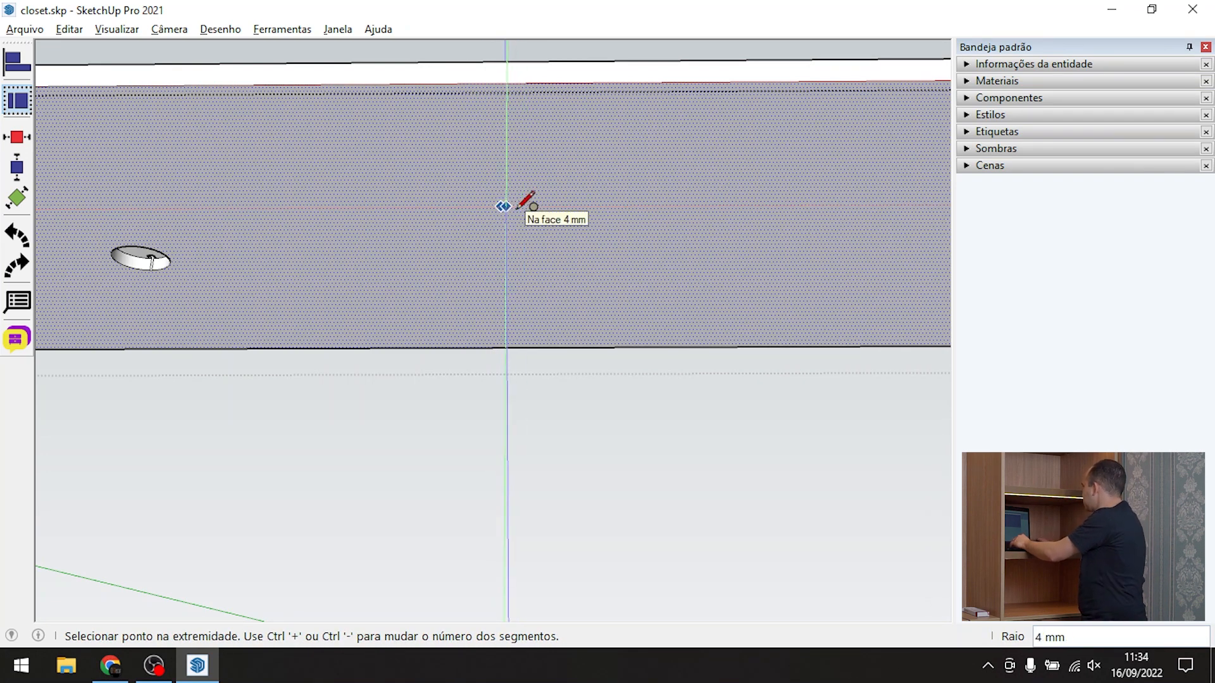
text(13)
key(Return)
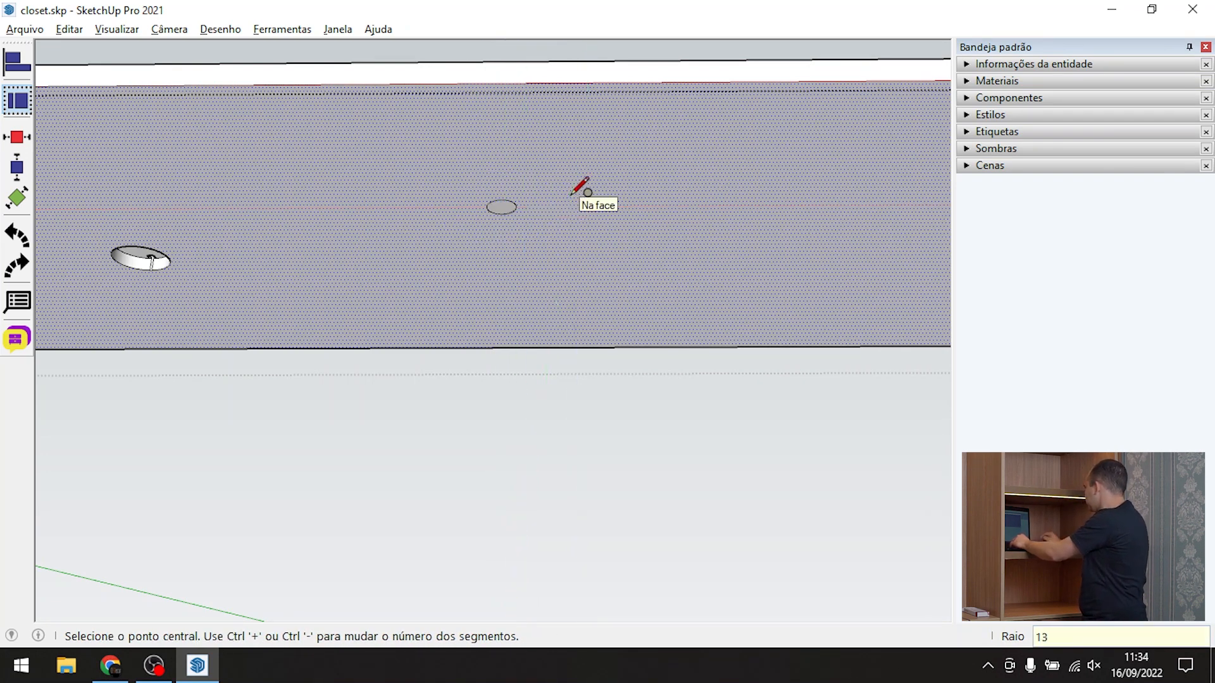
Place a guide point 4 mm inside the new circle's rear edge, in line with its centre
scroll(572, 192, up, 8)
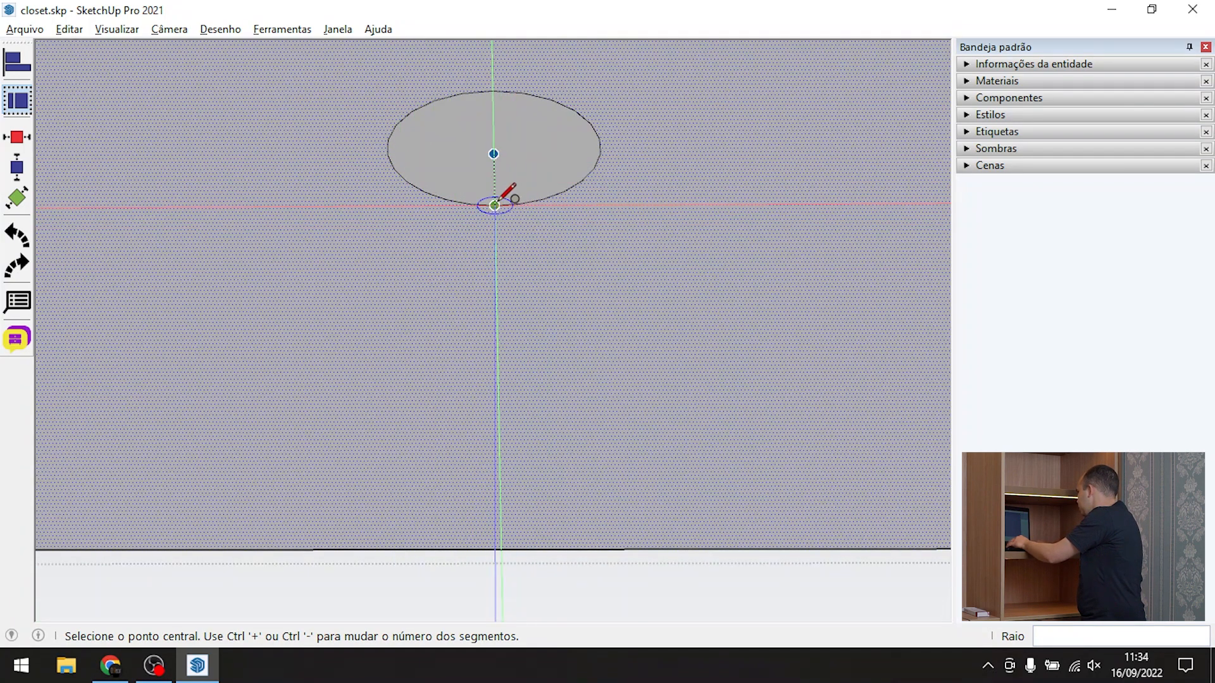
scroll(494, 193, up, 2)
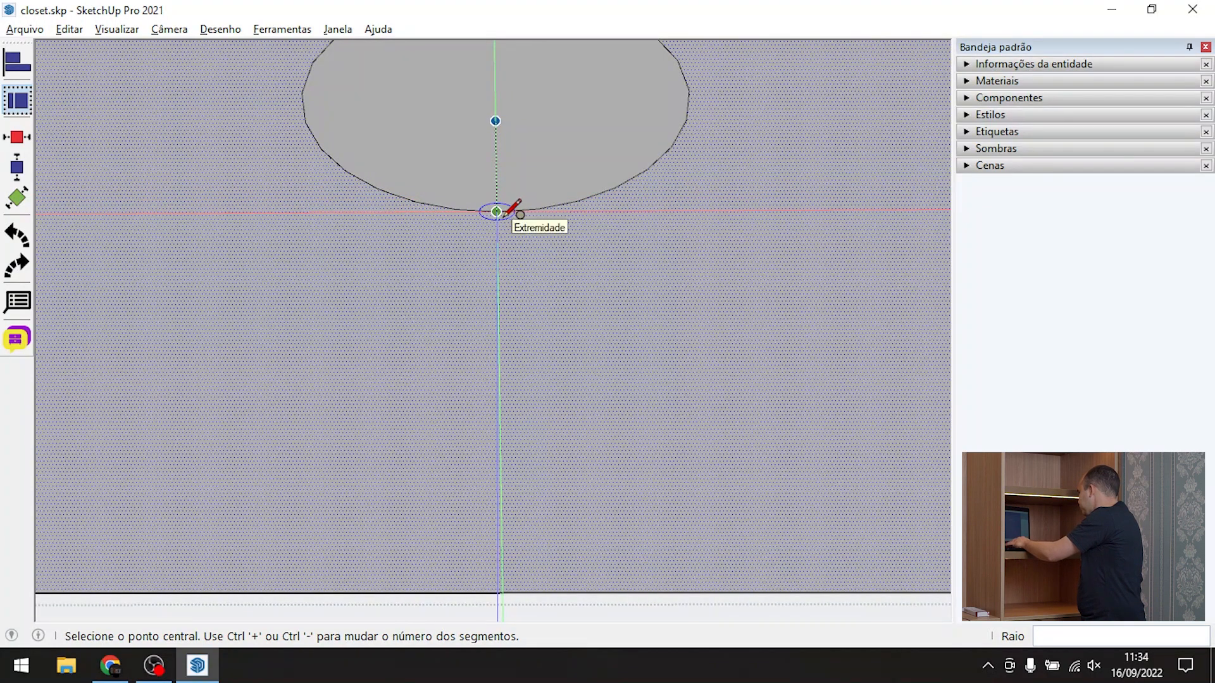
key(t)
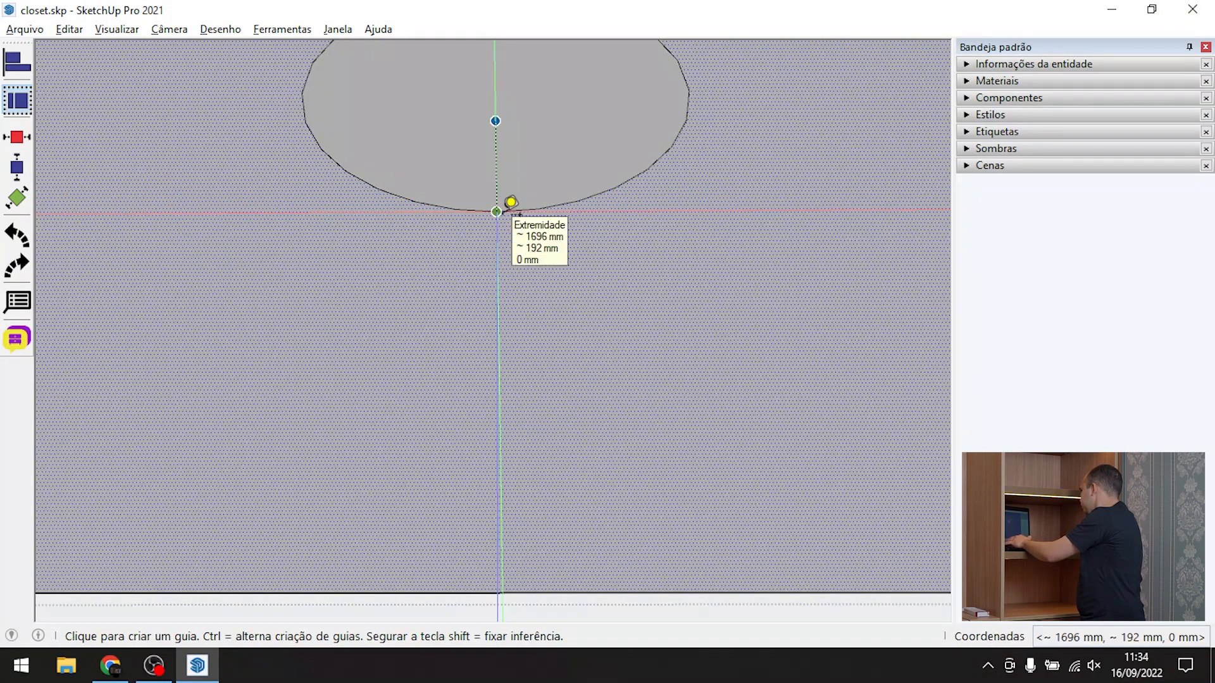
click(512, 203)
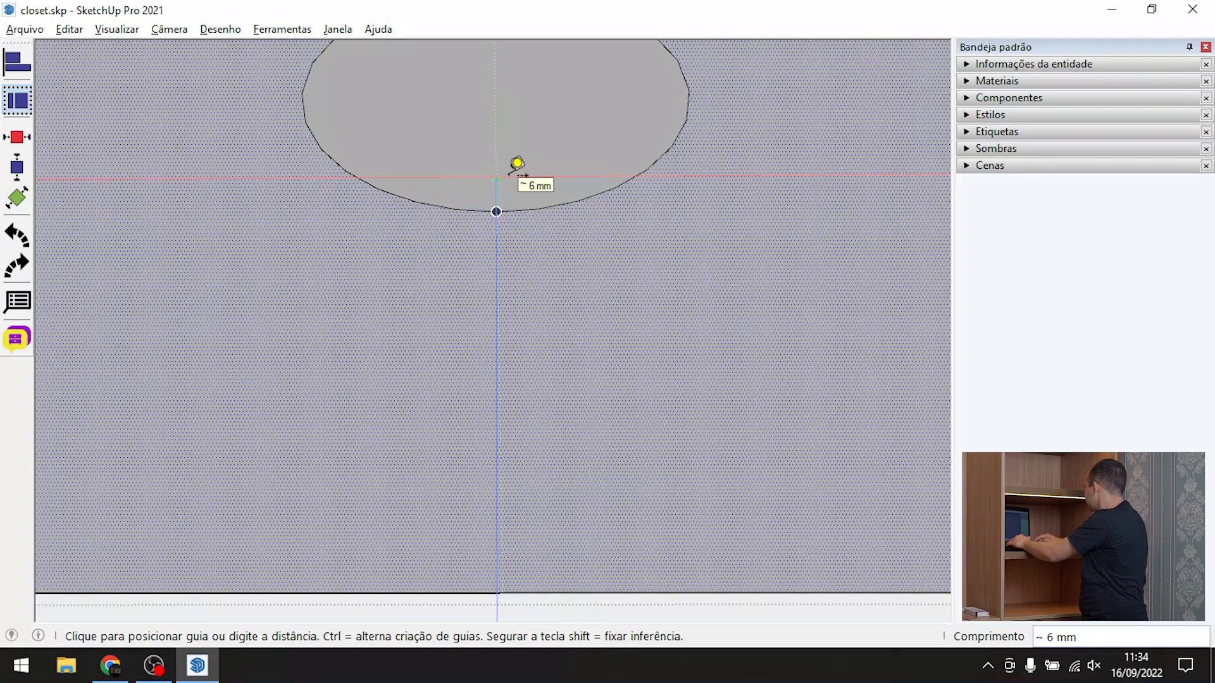
text(4)
key(Return)
Draw a small circle centred on the guide point, reaching the large circle's rear edge, and push it through the panel
key(c)
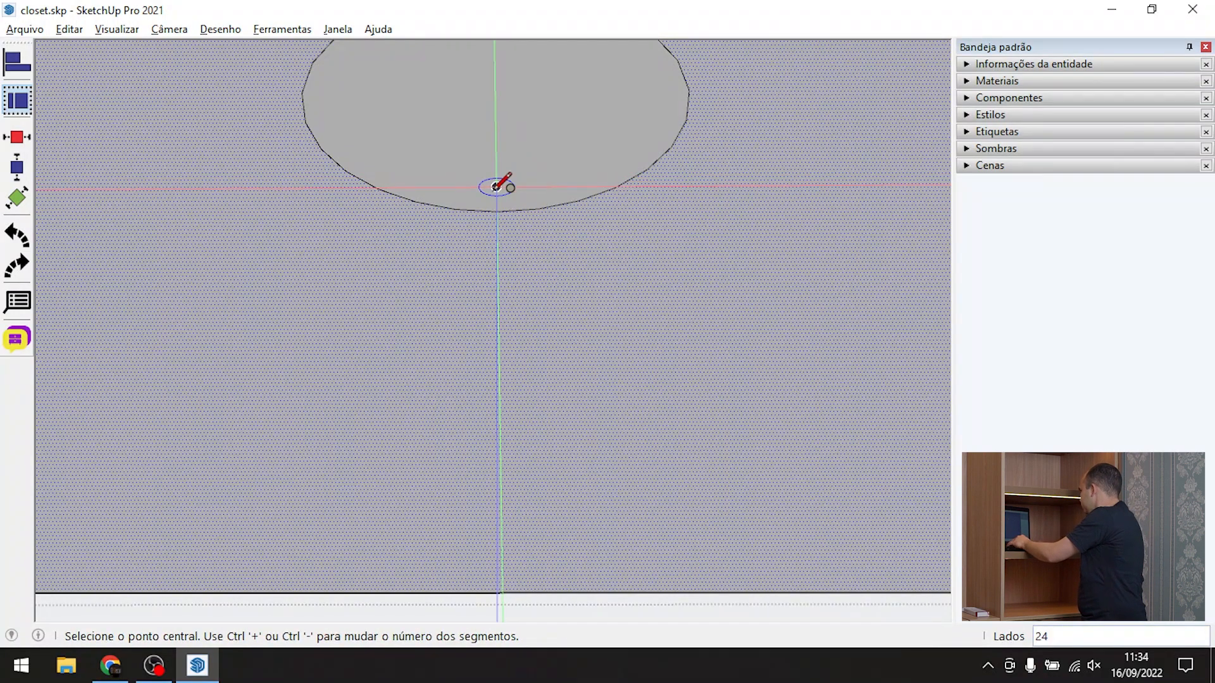
click(497, 212)
key(p)
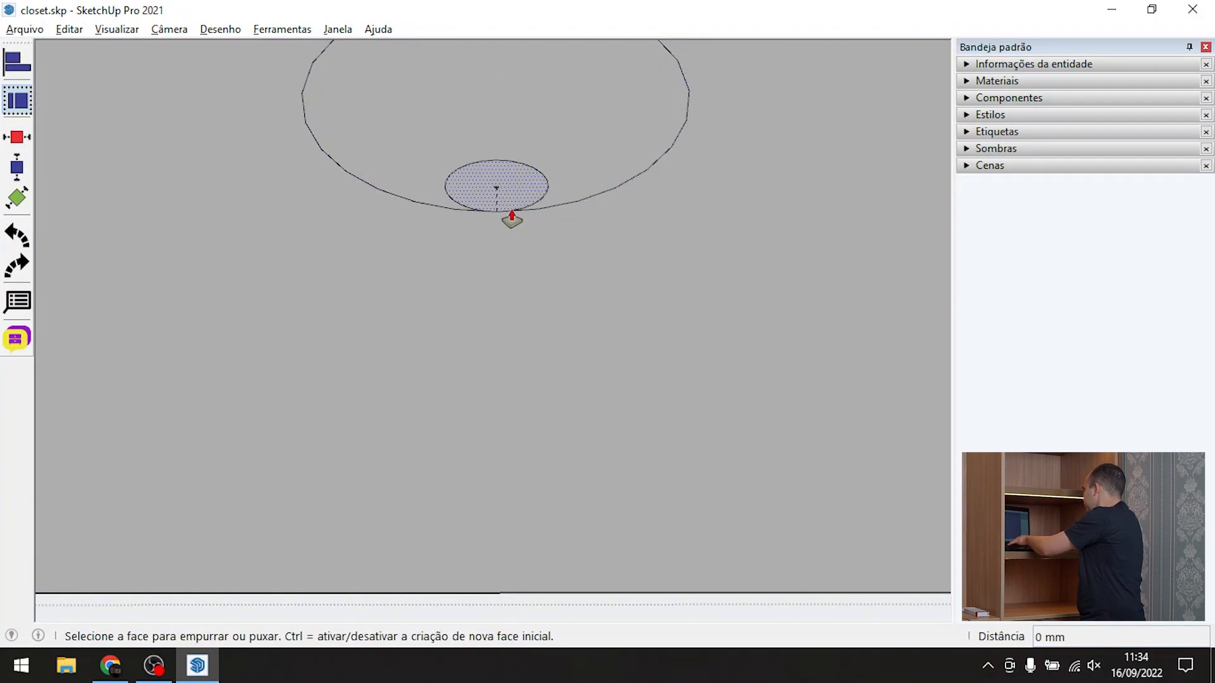
click(510, 201)
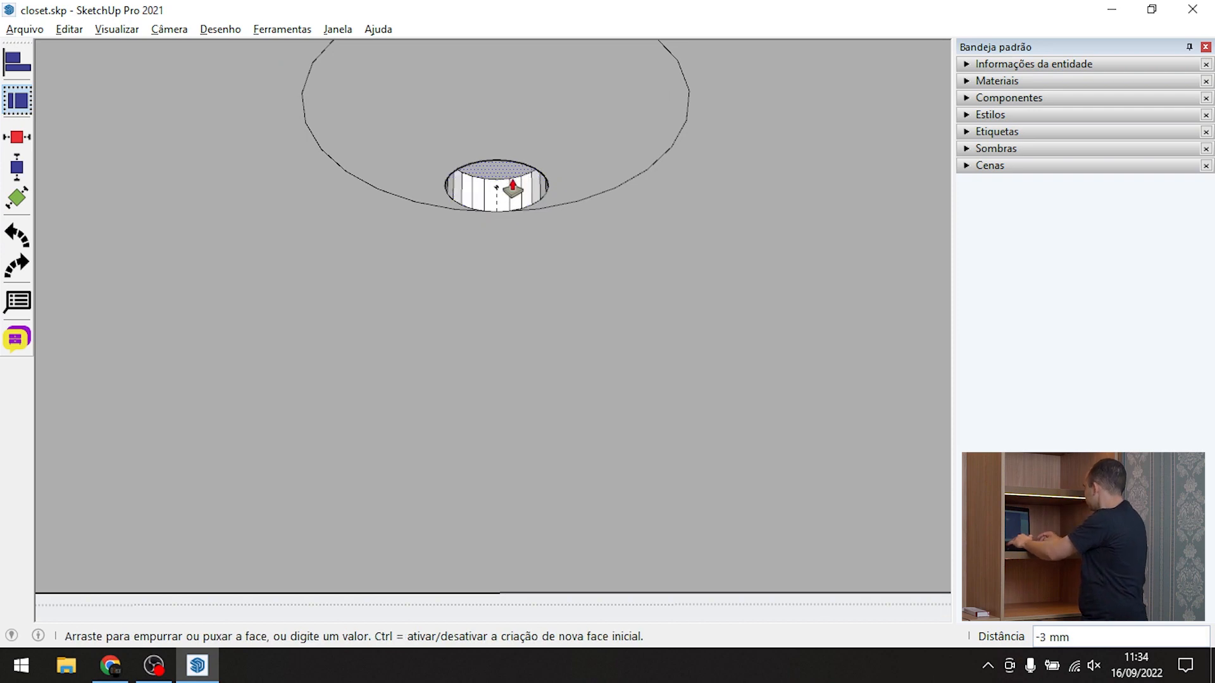
key(Return)
Push the remaining face of the large circle 13 mm deep into the panel
click(583, 198)
text(13)
key(Return)
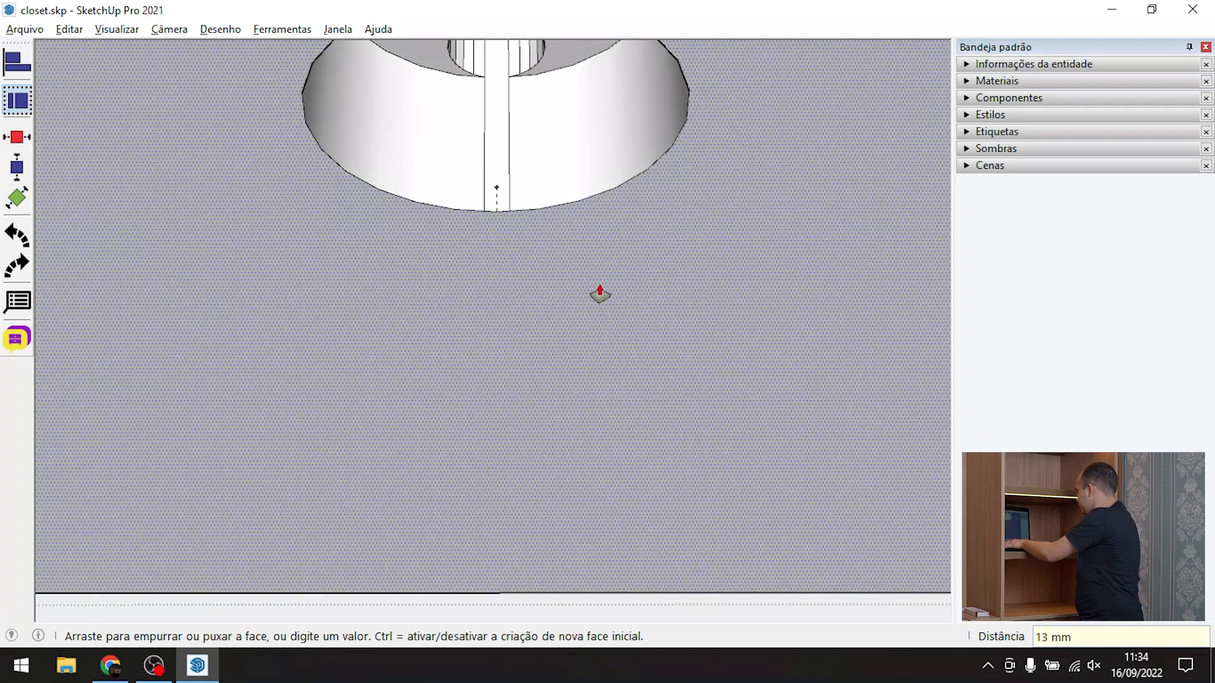
key(space)
Examine the new recess and its through hole from above the panel, alongside the two existing recesses
scroll(558, 301, down, 10)
middle_drag(577, 306, 551, 149)
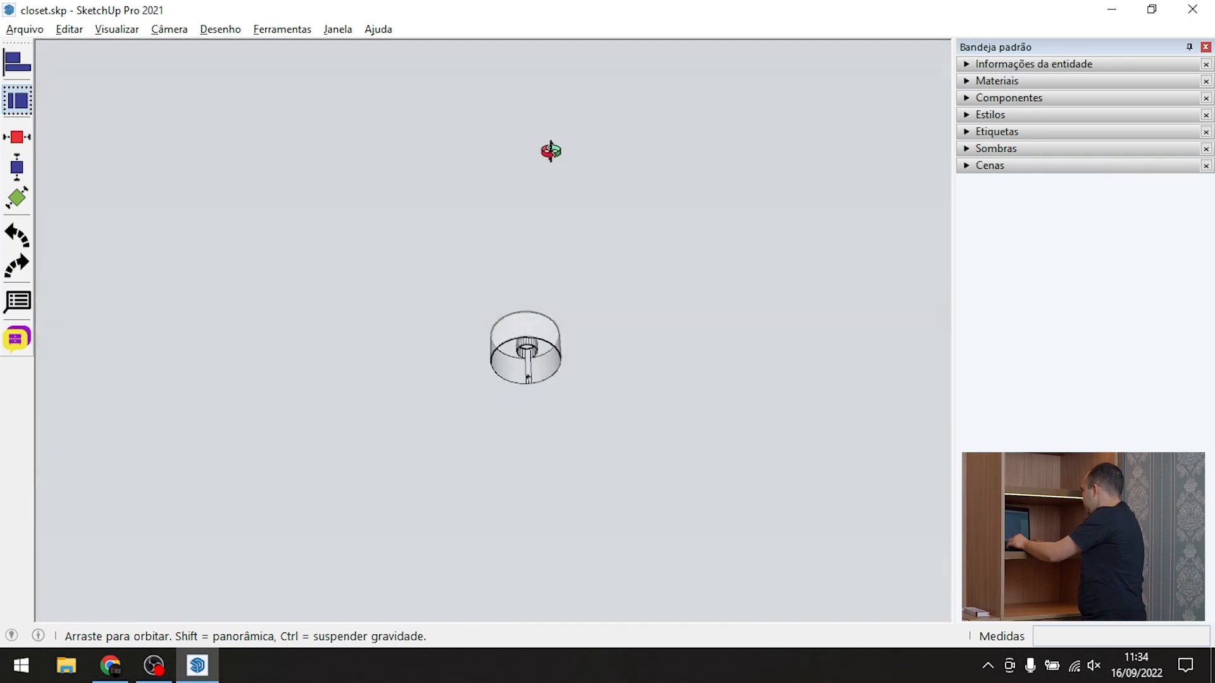
scroll(558, 260, down, 4)
scroll(555, 304, down, 5)
scroll(434, 542, up, 3)
middle_drag(434, 542, 599, 362)
scroll(598, 362, down, 3)
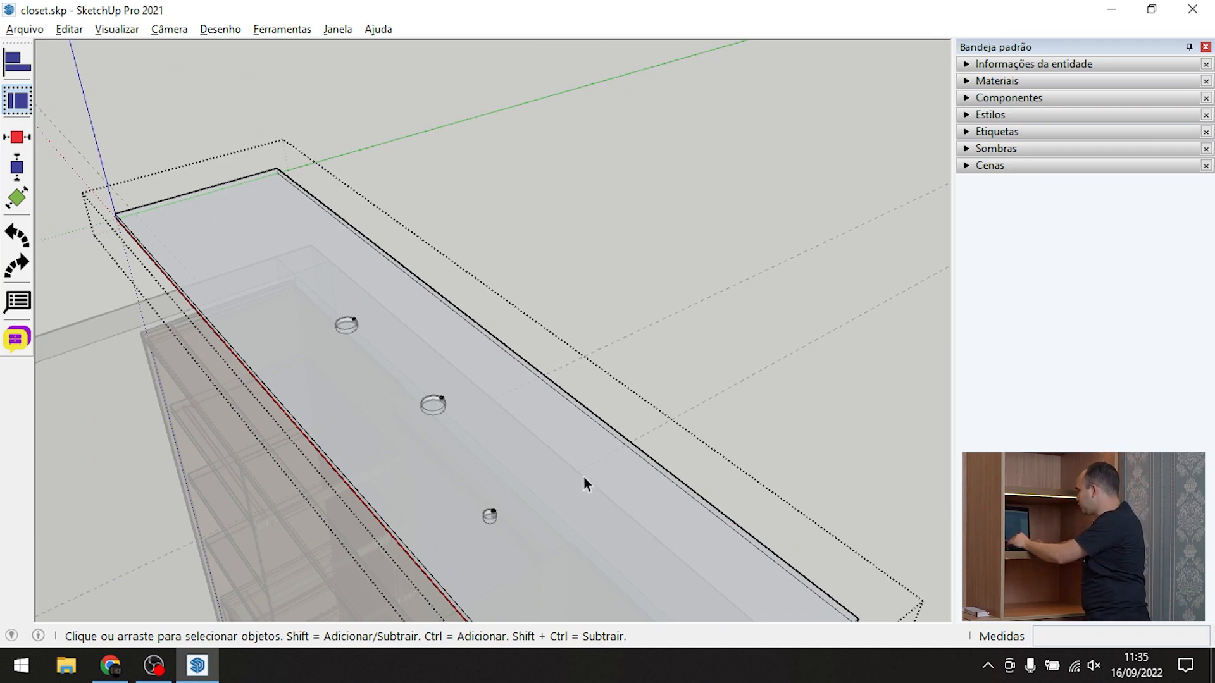
scroll(583, 483, up, 8)
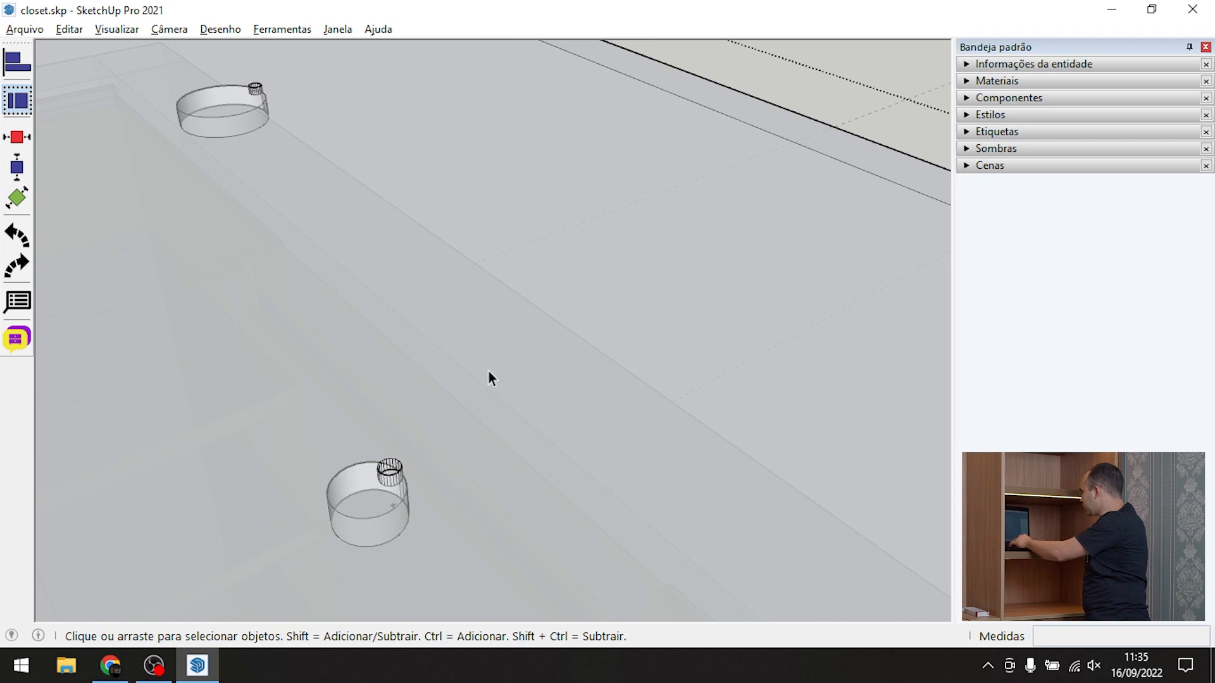
scroll(488, 374, up, 3)
key(l)
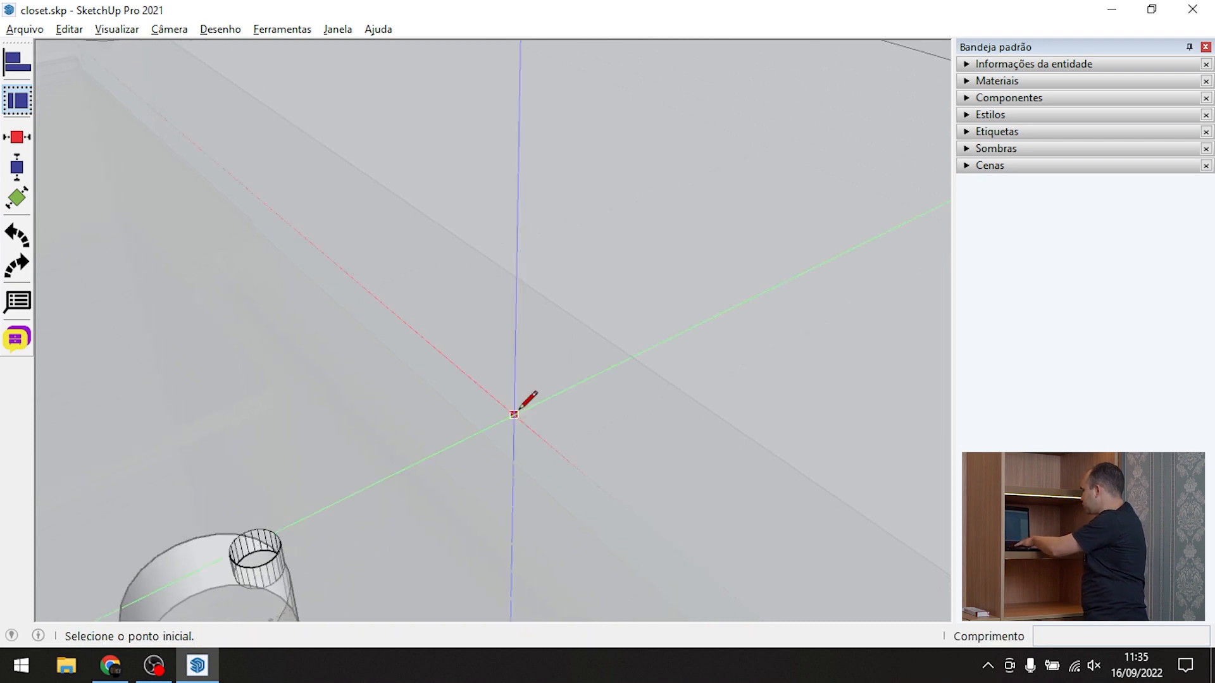
click(250, 529)
scroll(602, 306, down, 6)
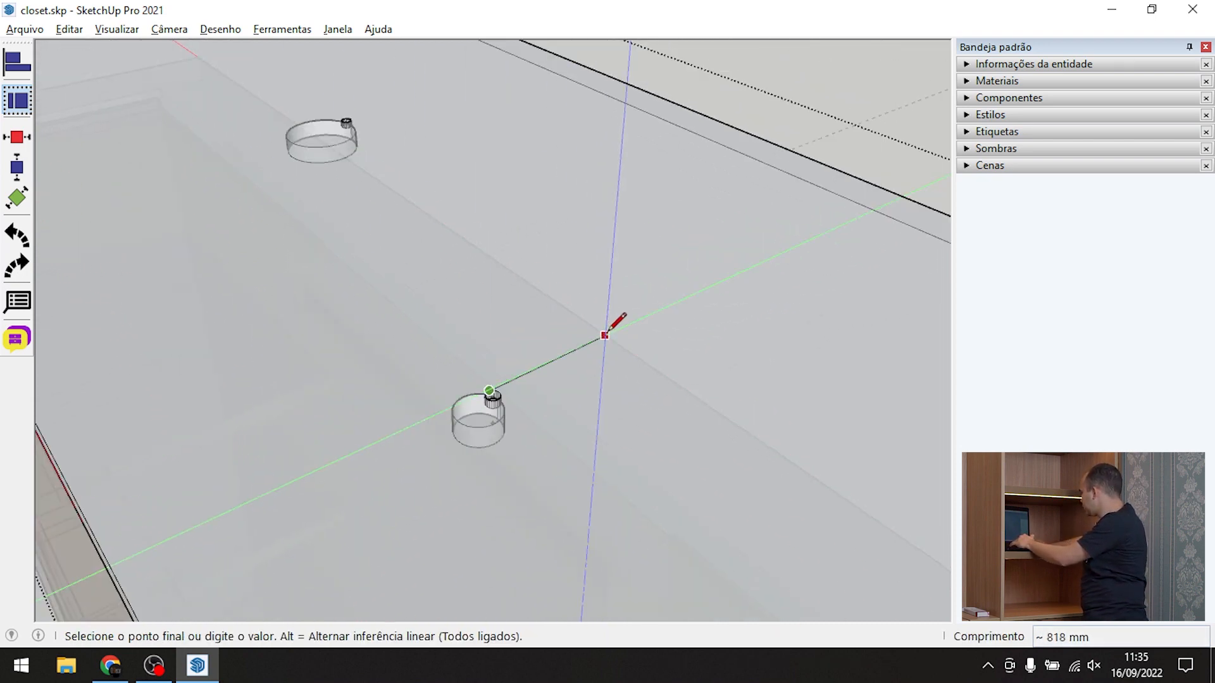
key(space)
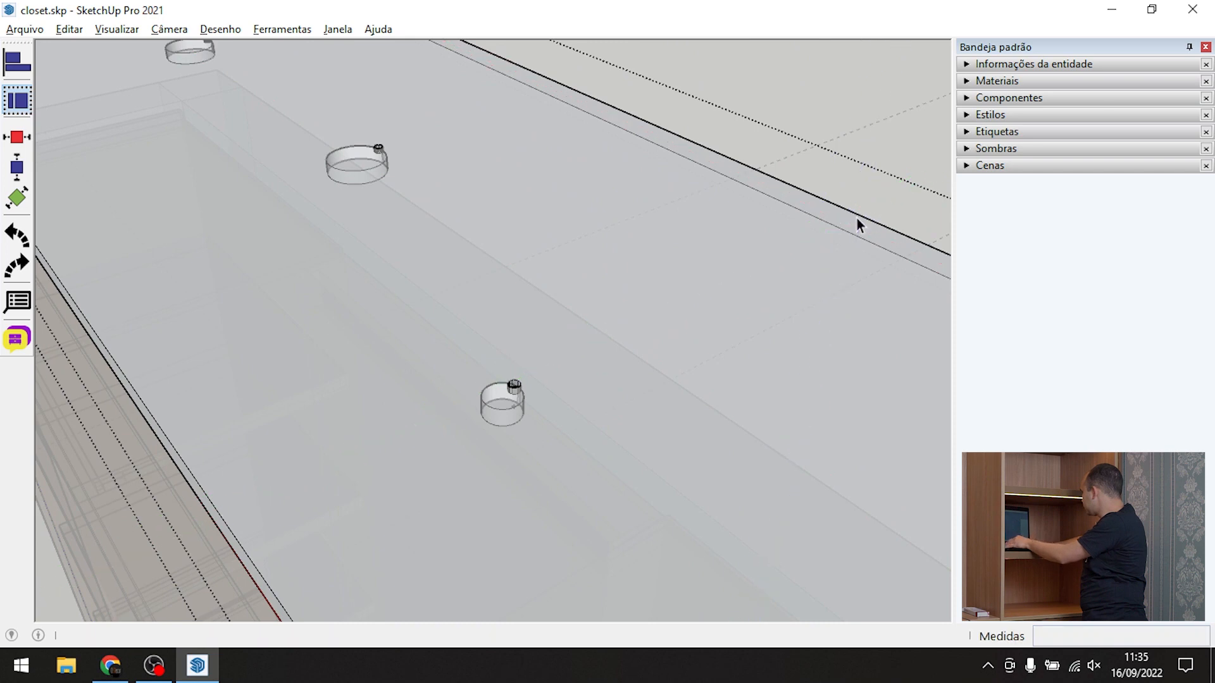
Draw a line about 356 mm long on the panel's top face, from one side of the through hole straight to the rear edge
scroll(673, 306, up, 2)
key(l)
scroll(249, 428, up, 6)
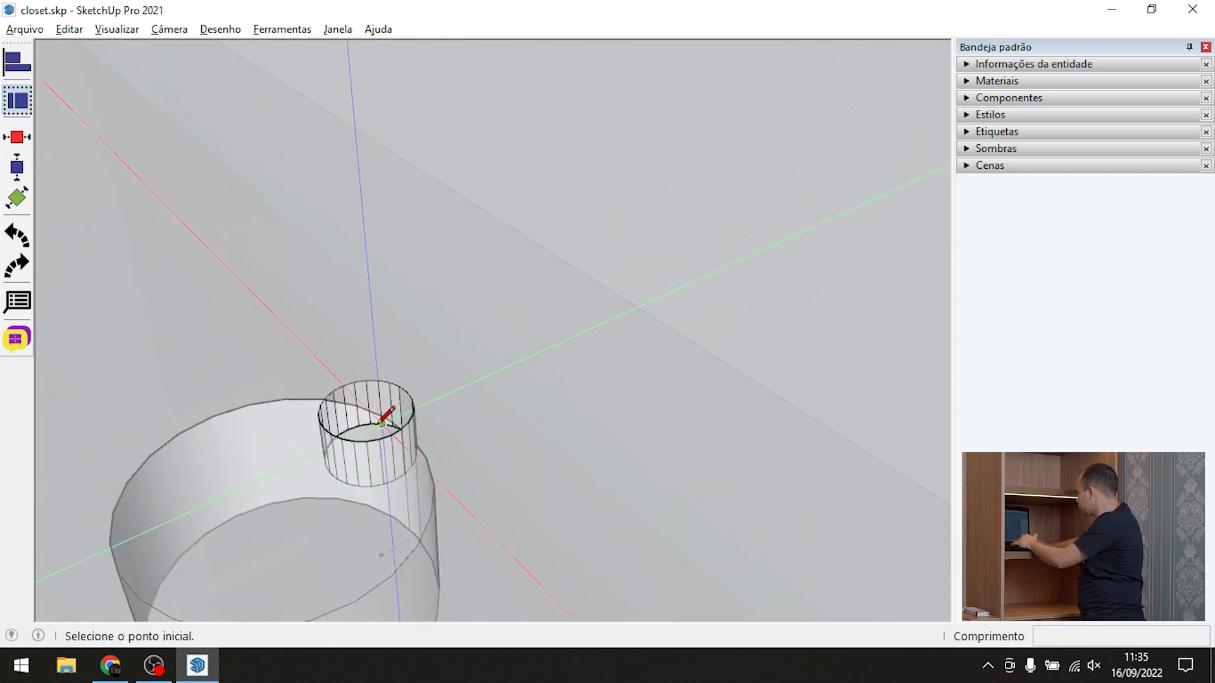
click(342, 384)
scroll(342, 384, down, 5)
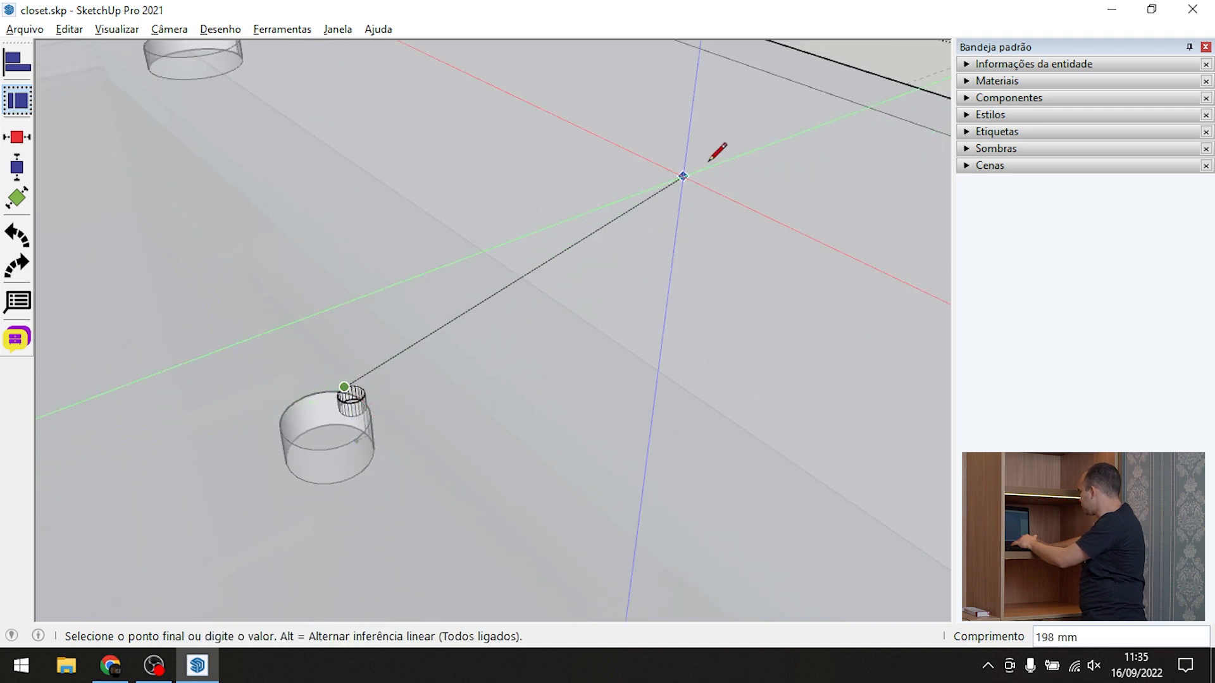
click(912, 85)
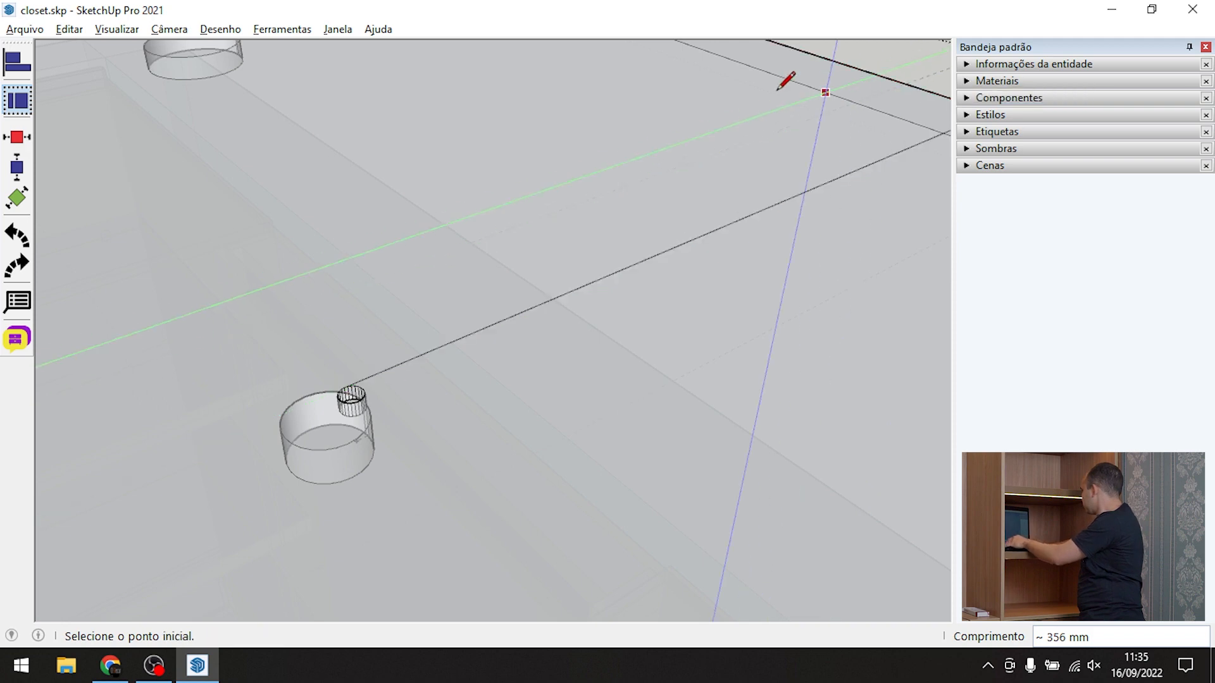
key(space)
Draw a parallel line about 356 mm long from the opposite side of the through hole to the panel's rear edge
scroll(380, 405, up, 5)
key(l)
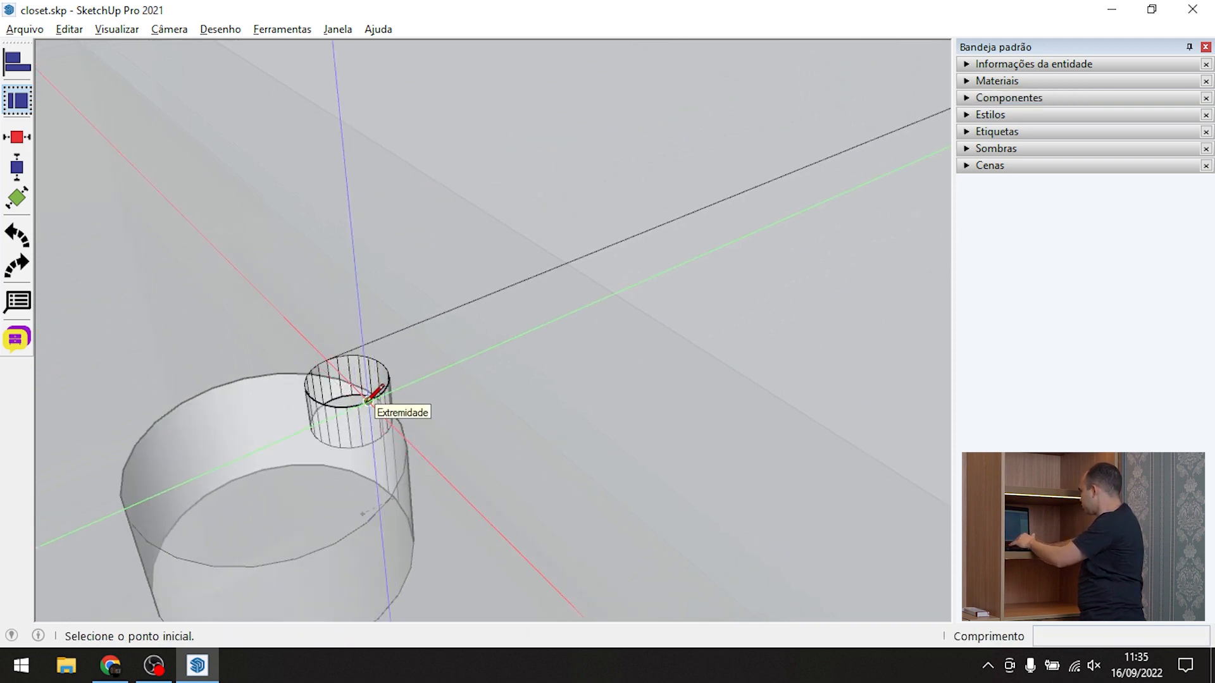
click(357, 404)
scroll(354, 408, down, 4)
scroll(340, 429, down, 2)
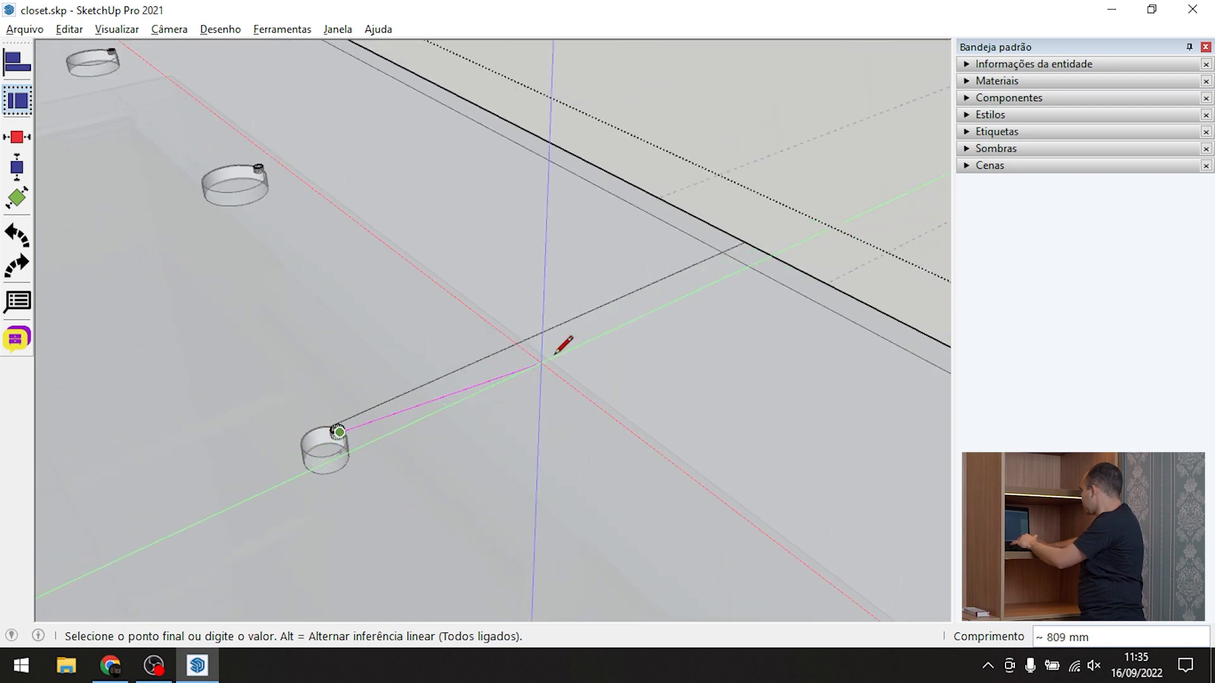
click(752, 246)
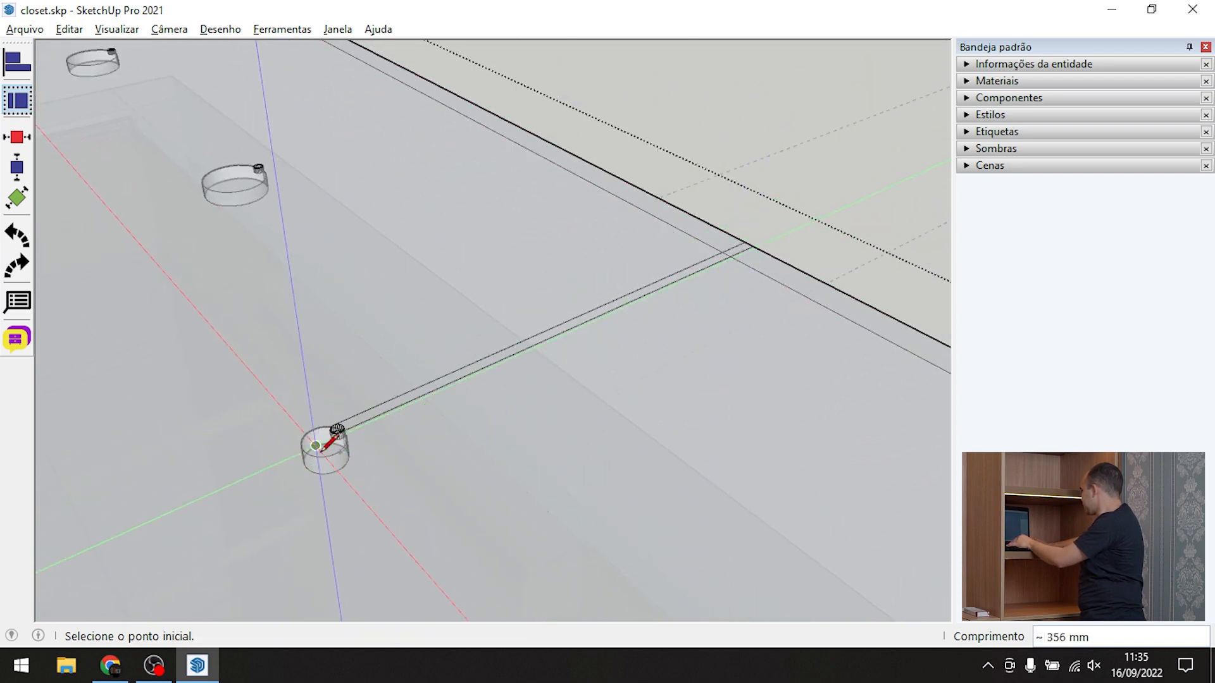
Push the strip between the two parallel lines 5 mm down to cut a cable channel from the hole to the rear edge
scroll(320, 434, up, 5)
key(p)
click(380, 346)
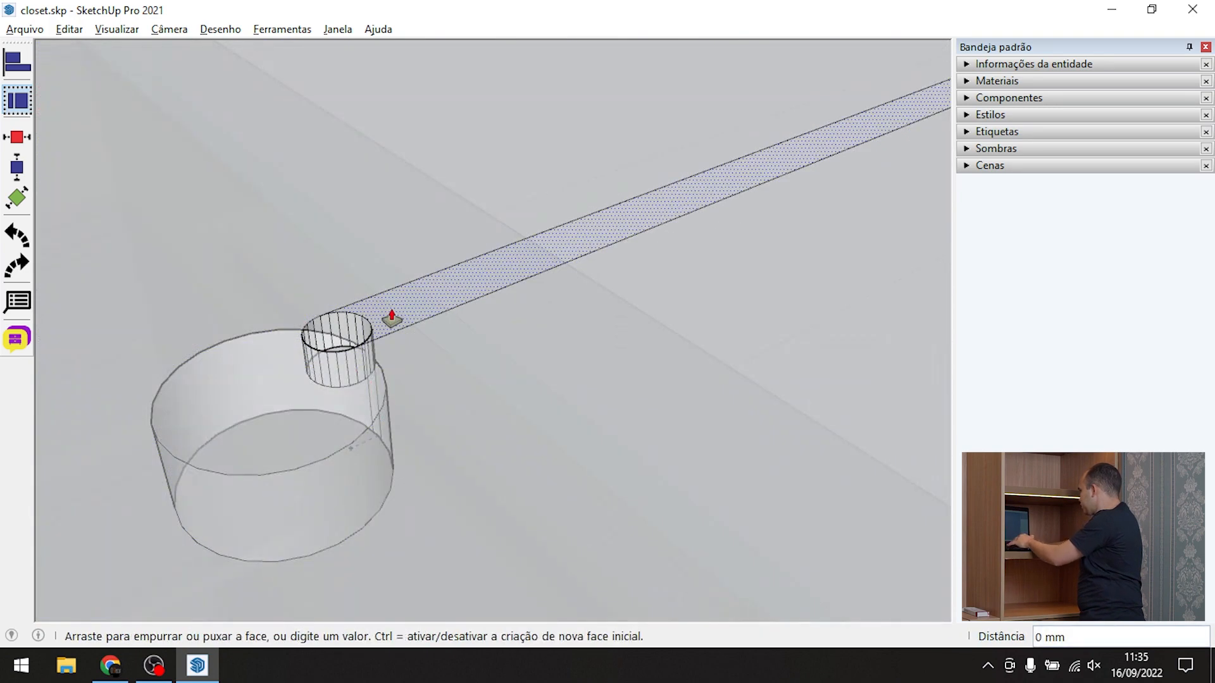
click(375, 373)
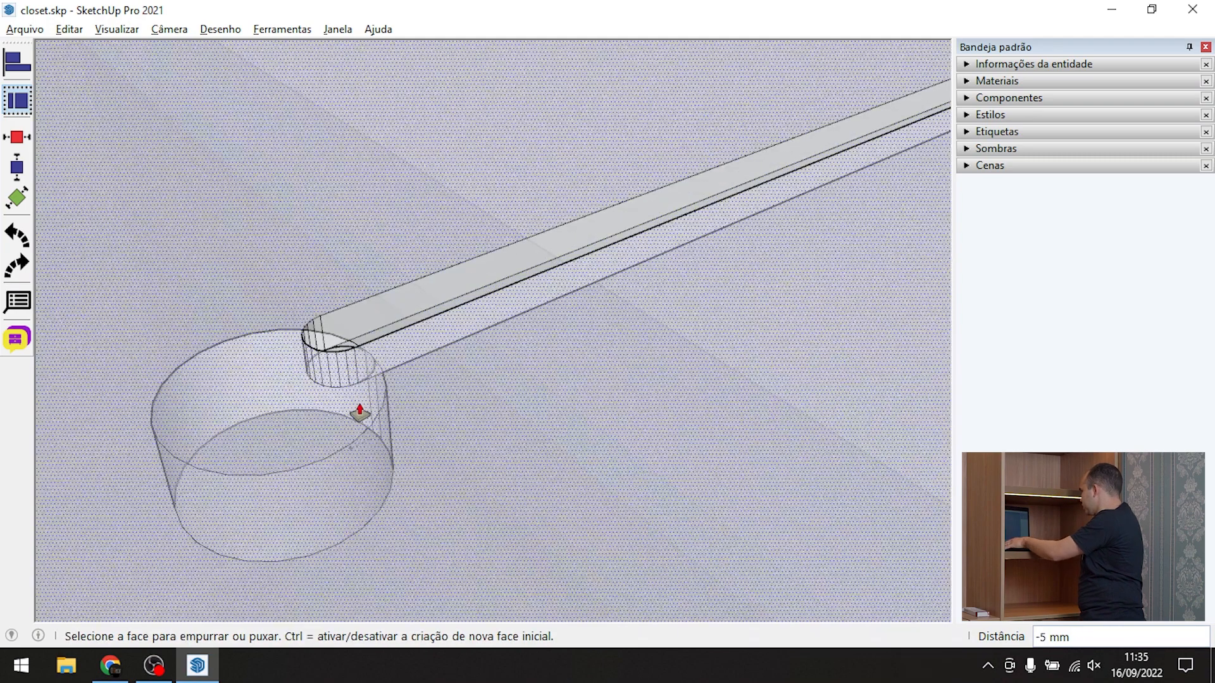
key(space)
scroll(358, 403, down, 2)
middle_drag(288, 401, 477, 404)
scroll(502, 304, up, 4)
middle_drag(533, 324, 491, 312)
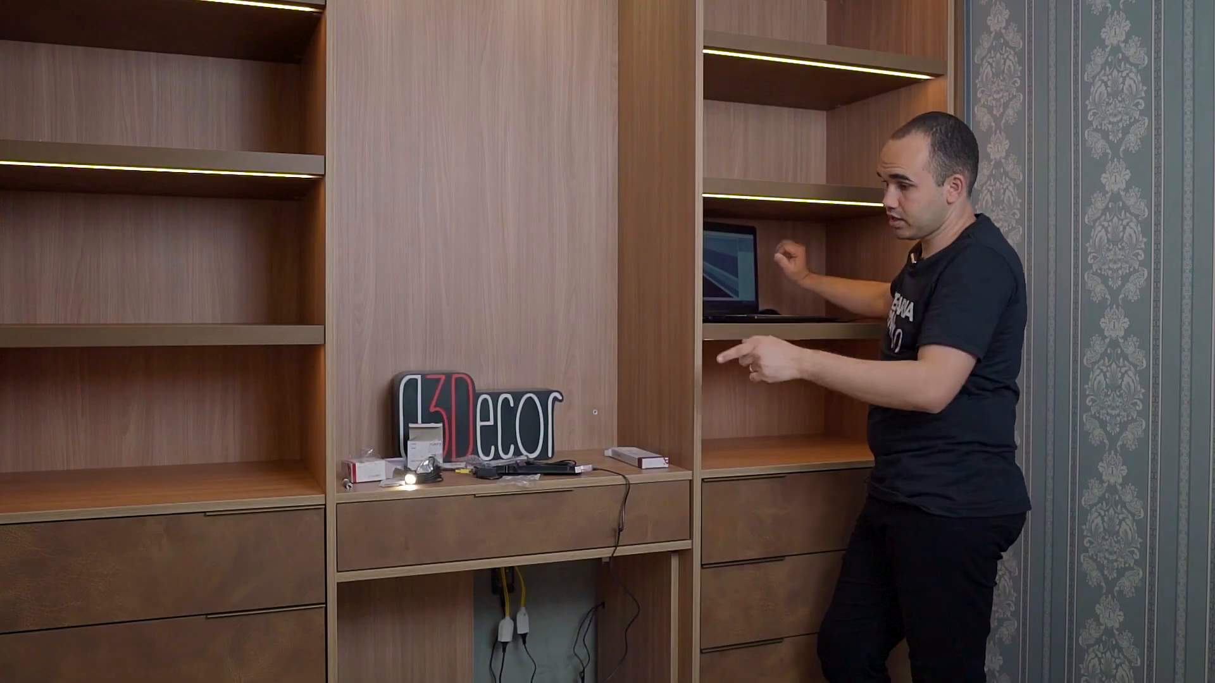